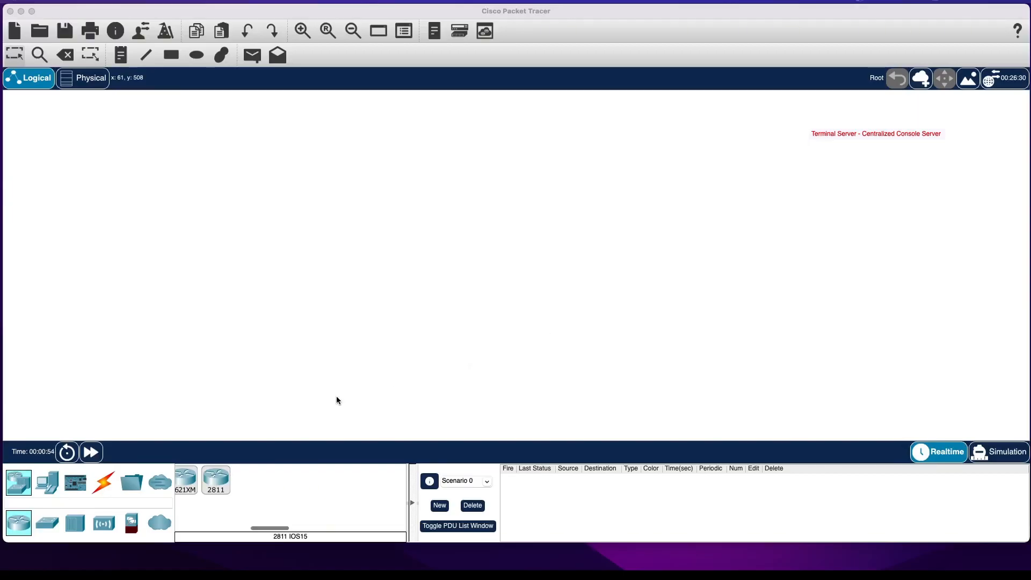
Place three 4331 routers in a vertical column beneath the Terminal Server title.
scroll(227, 509, "left", 5)
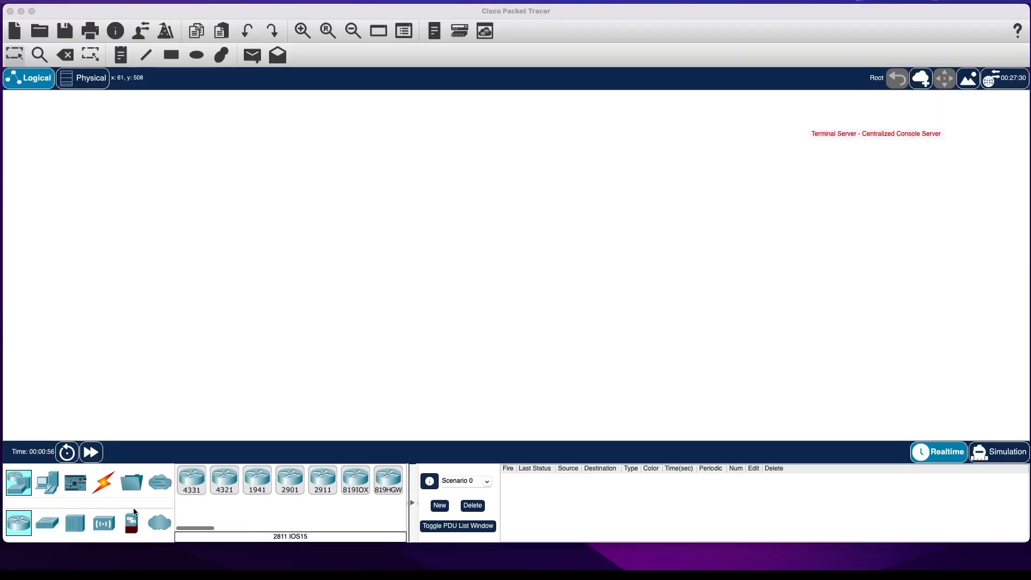
left_click(195, 487)
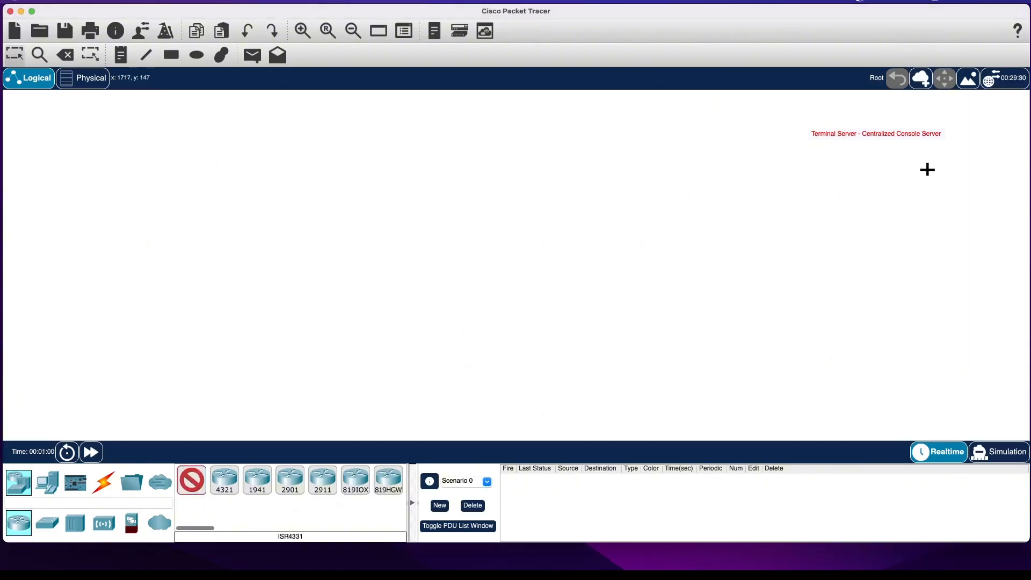
left_click(931, 167)
left_click(933, 221)
left_click(933, 267)
key("Escape")
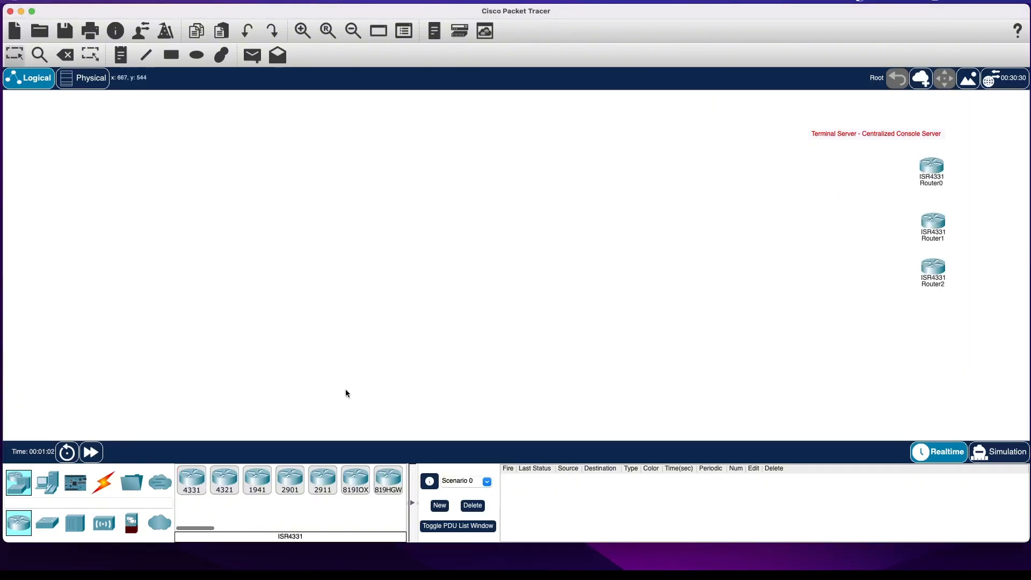
Add two 2960 switches below the three 4331 routers, continuing the same vertical column.
left_click(47, 523)
left_click(193, 481)
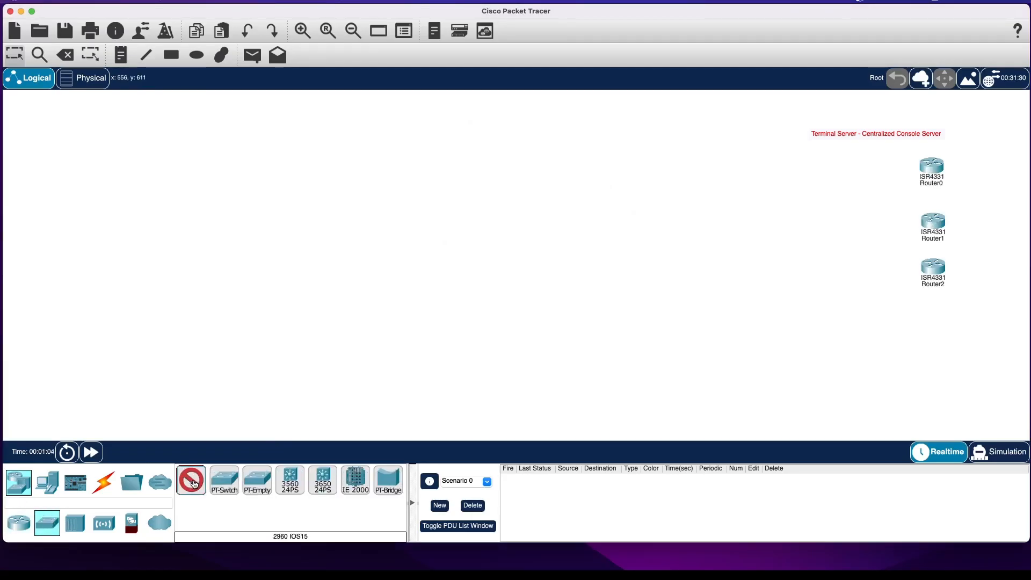
left_click(934, 329)
left_click(937, 376)
key("Escape")
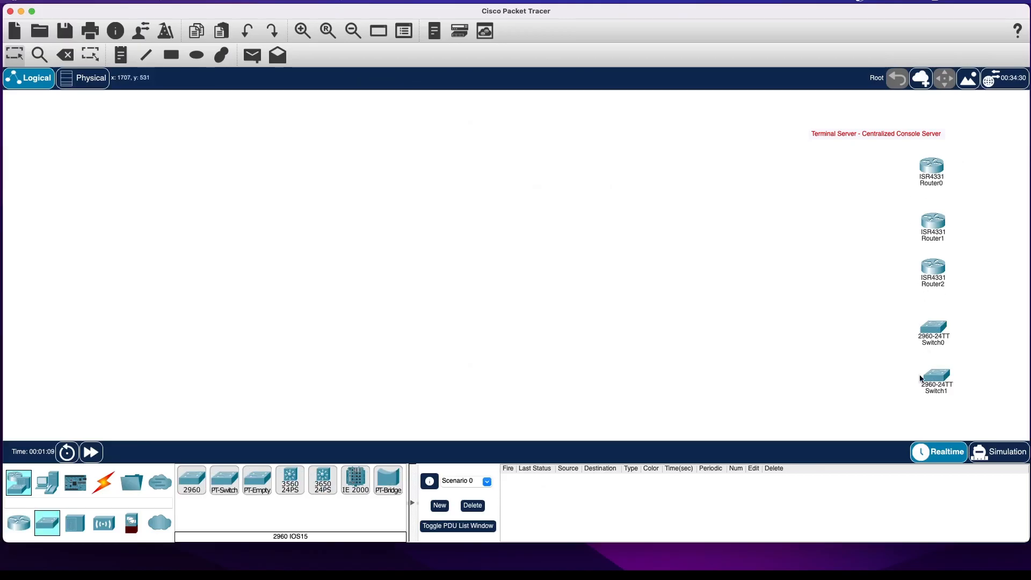
Add a 2811 router to the left of the device column, about level with Router2.
left_click(22, 528)
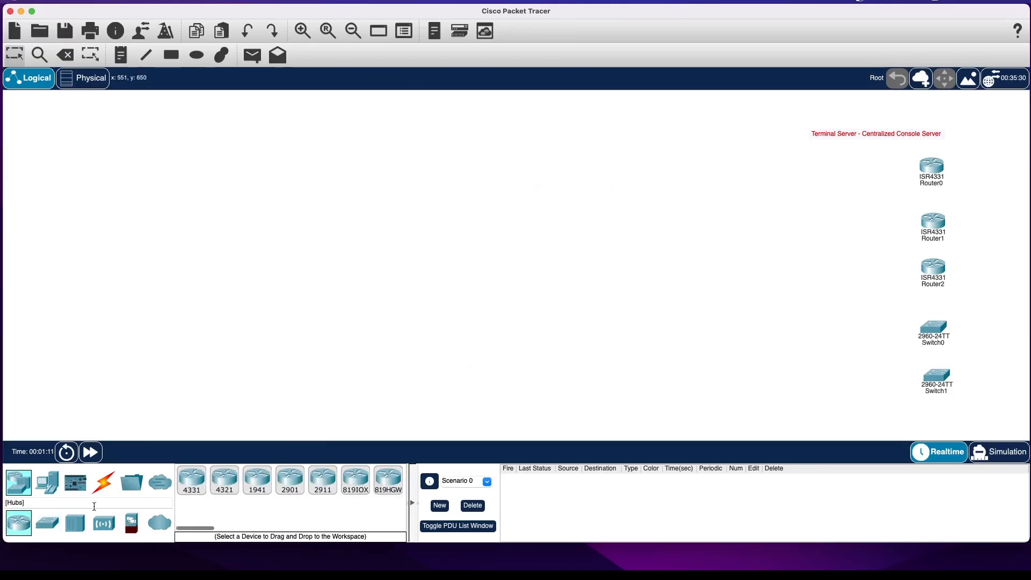
scroll(297, 497, "right", 5)
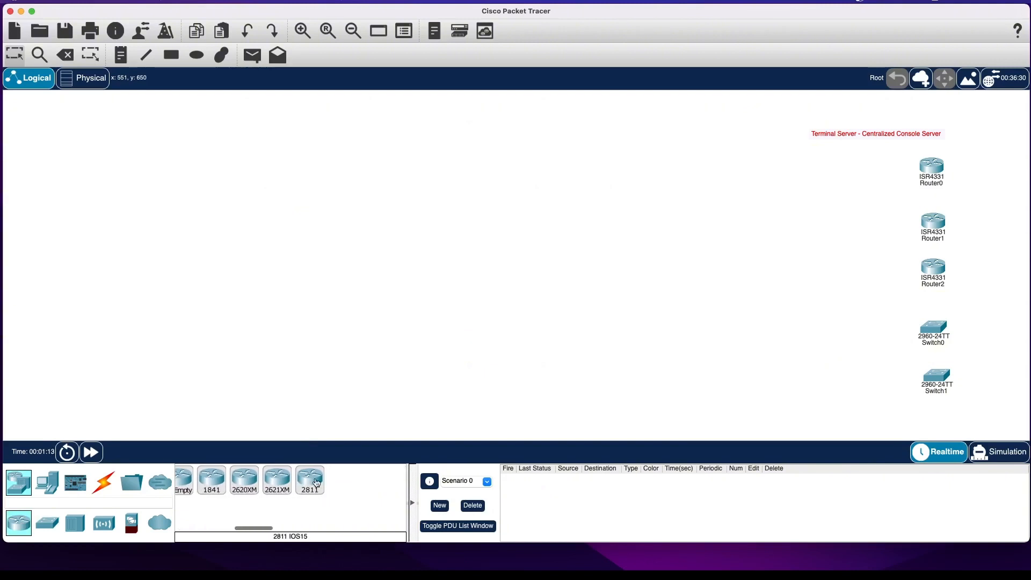
left_click(310, 480)
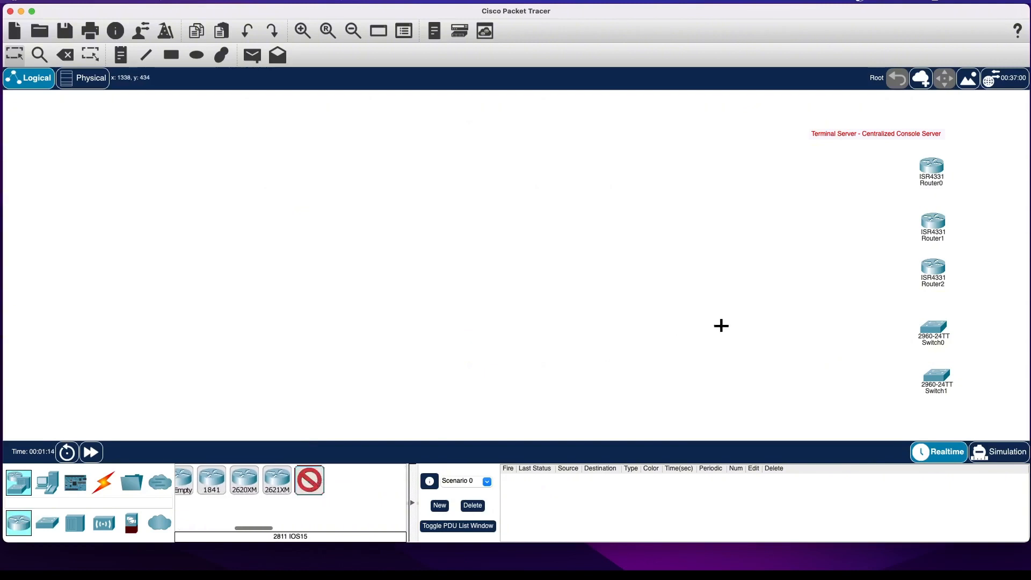
left_click(793, 260)
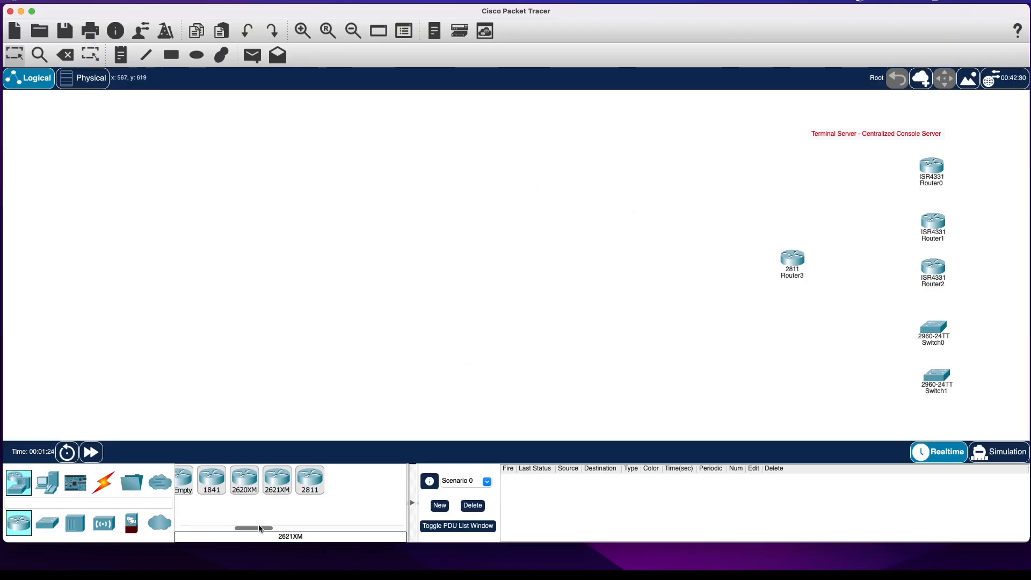
left_click(238, 487)
left_click(645, 175)
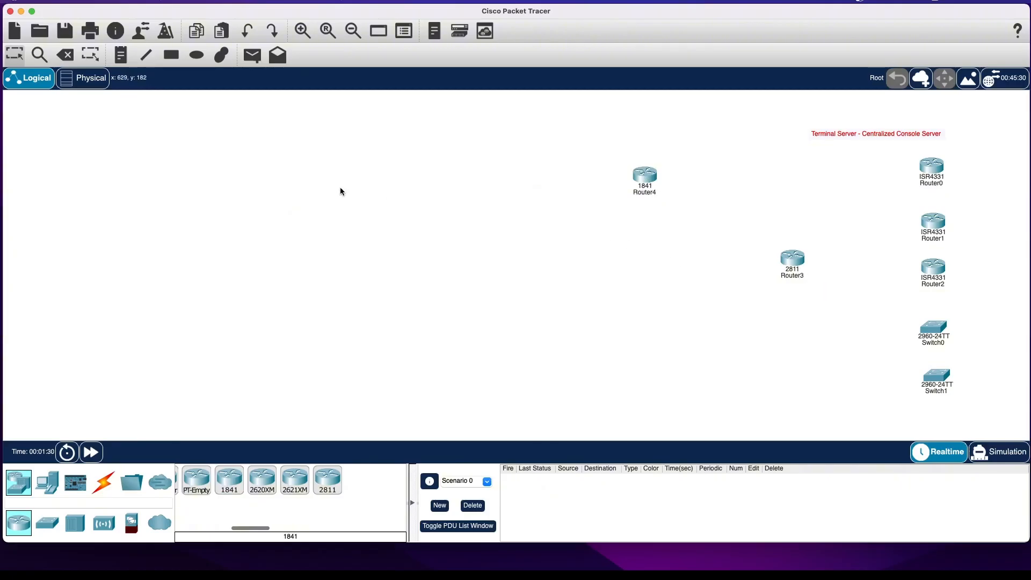
left_click(65, 55)
left_click(530, 275)
left_click(645, 182)
left_click(507, 275)
key("Escape")
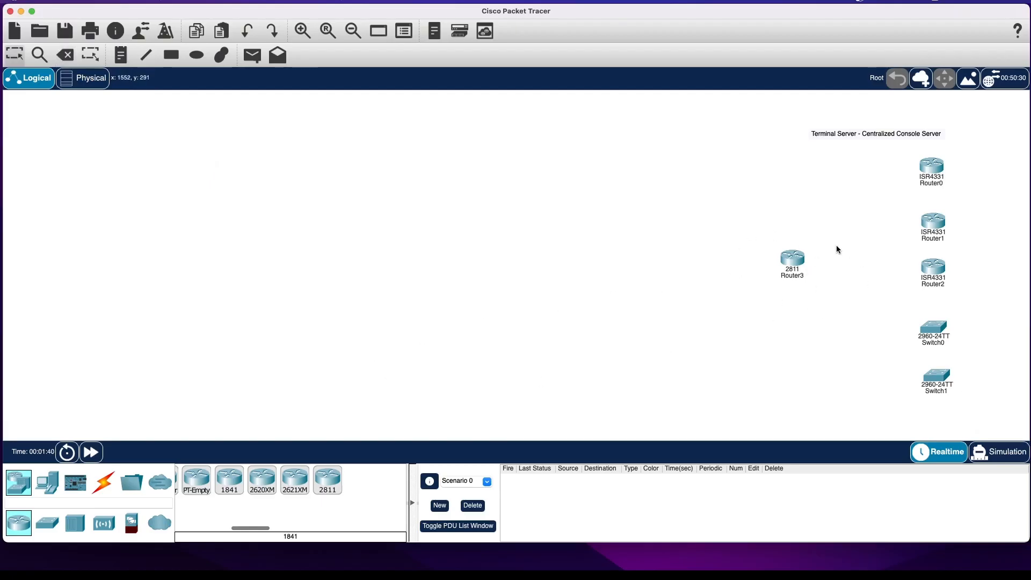
Install an HWIC-8A module in an upper small slot of the 2811 router, powering it off beforehand and back on once inserted.
left_click(802, 262)
scroll(432, 307, "down", 3)
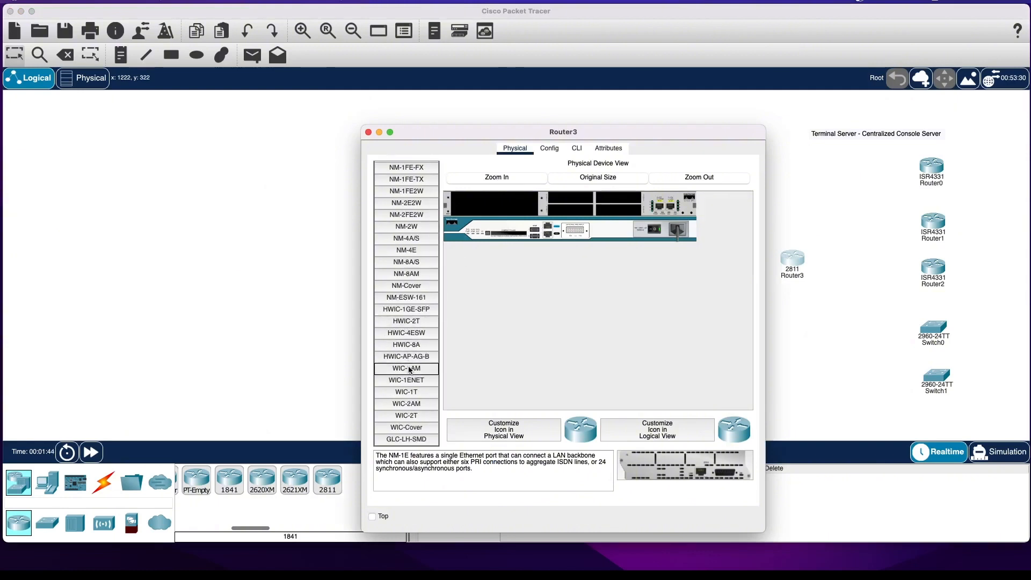
left_click(405, 346)
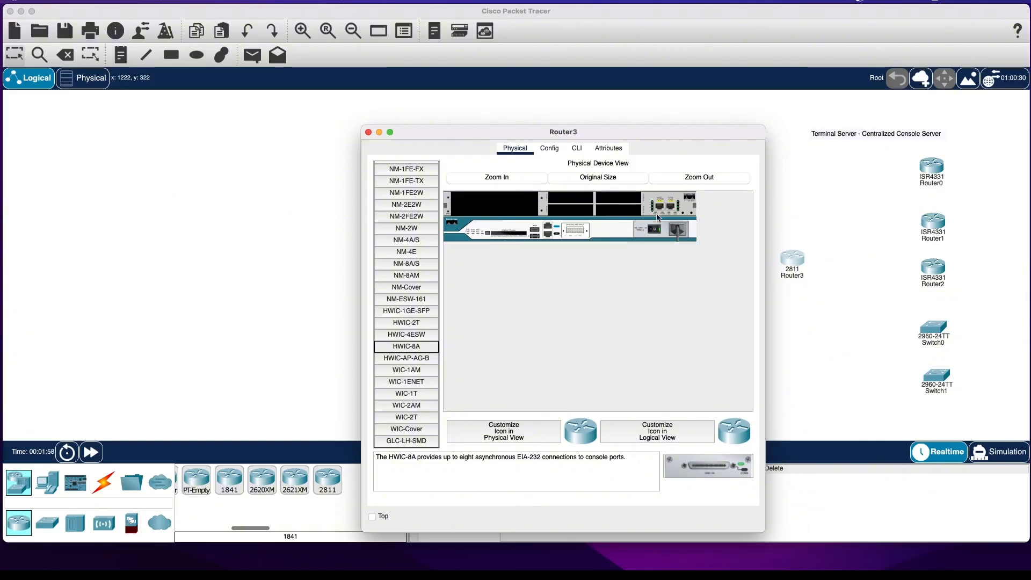
left_click(652, 230)
left_click(404, 346)
left_click_drag(414, 353, 544, 257)
left_click_drag(578, 216, 574, 200)
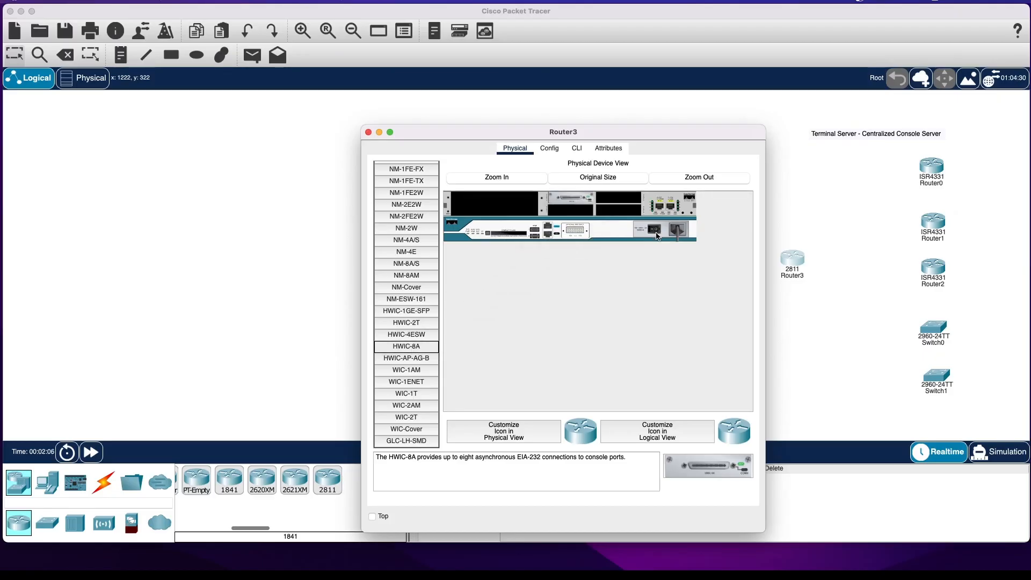
left_click(655, 230)
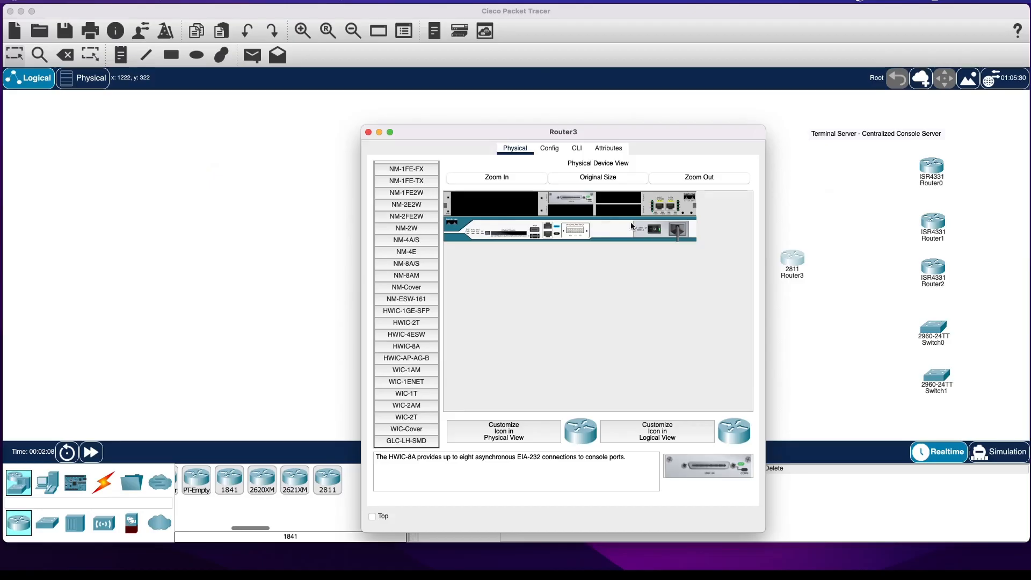
left_click(369, 133)
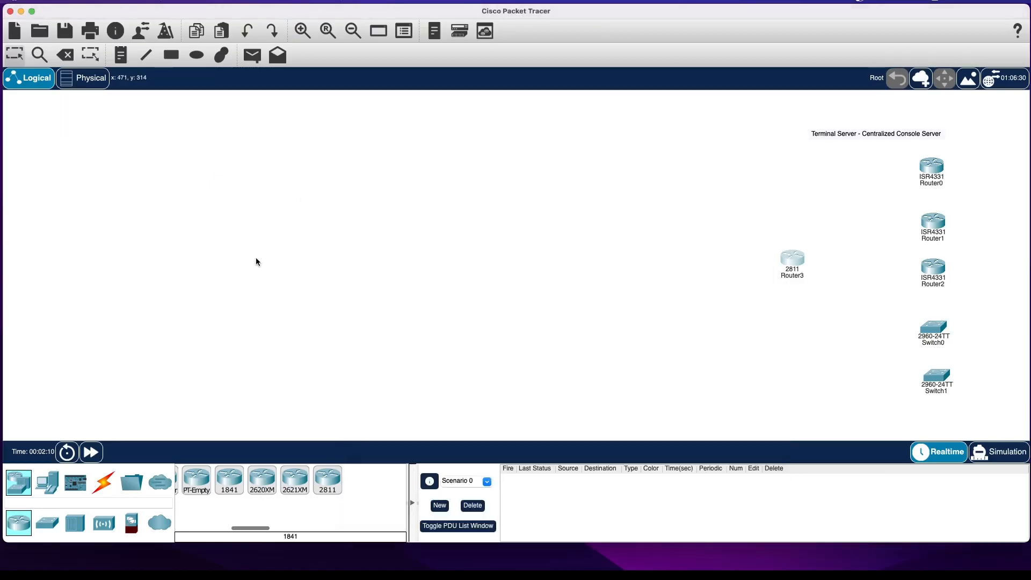
Connect Async0/3/0 on the 2811 router to the Console port of Router0 with an Octal cable.
scroll(274, 486, "left", 5)
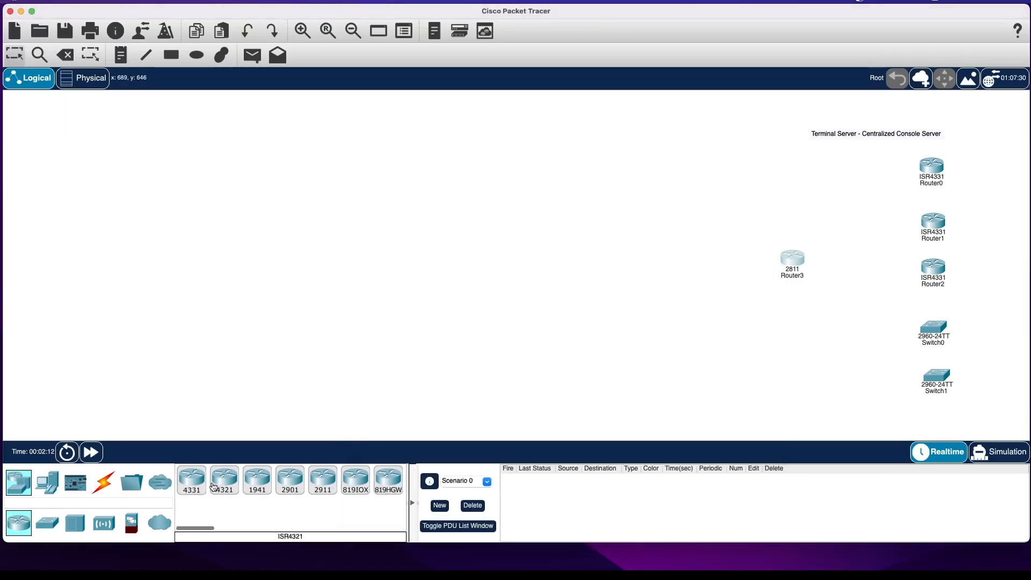
left_click(104, 481)
scroll(315, 487, "right", 6)
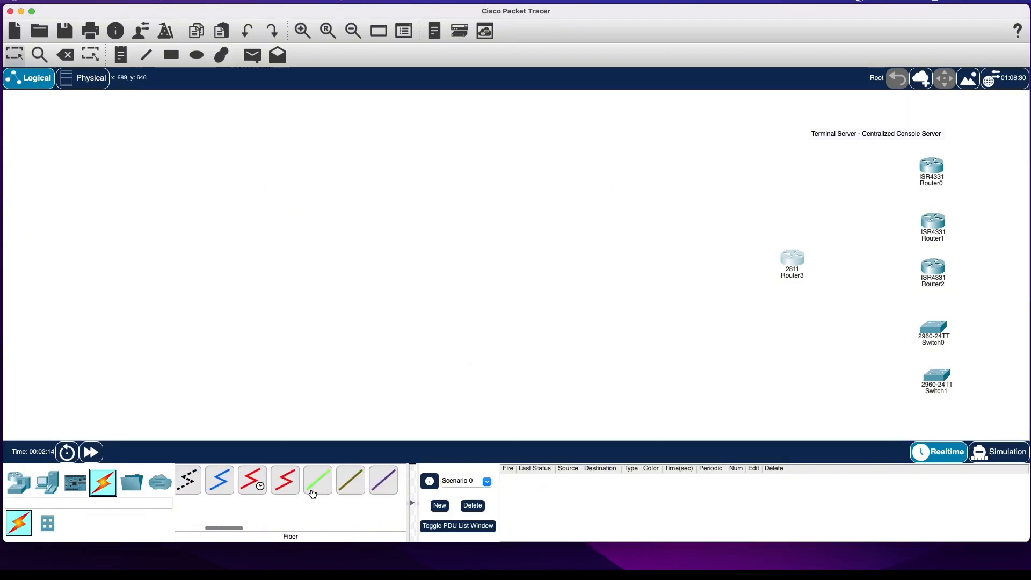
left_click(301, 486)
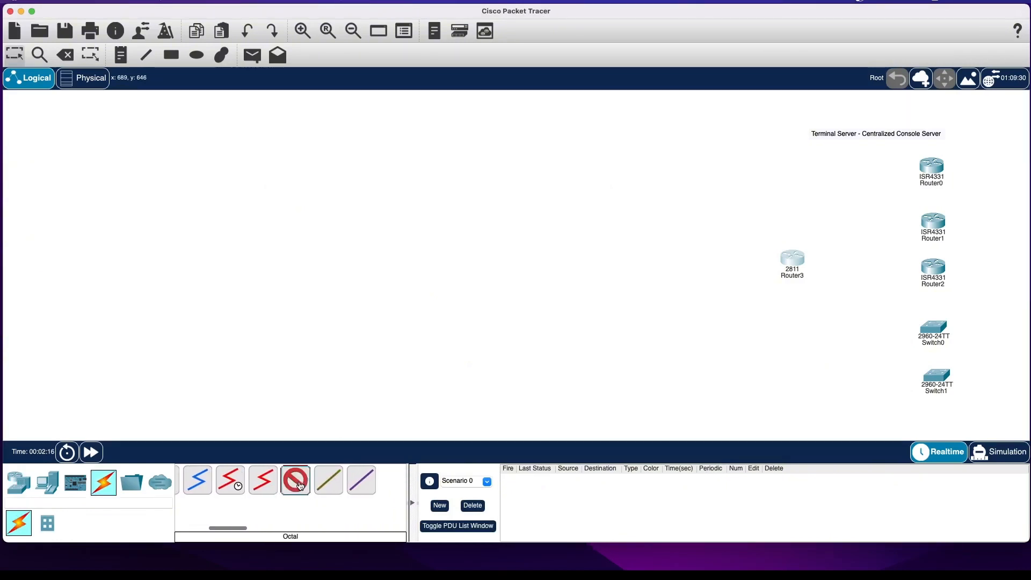
left_click(801, 256)
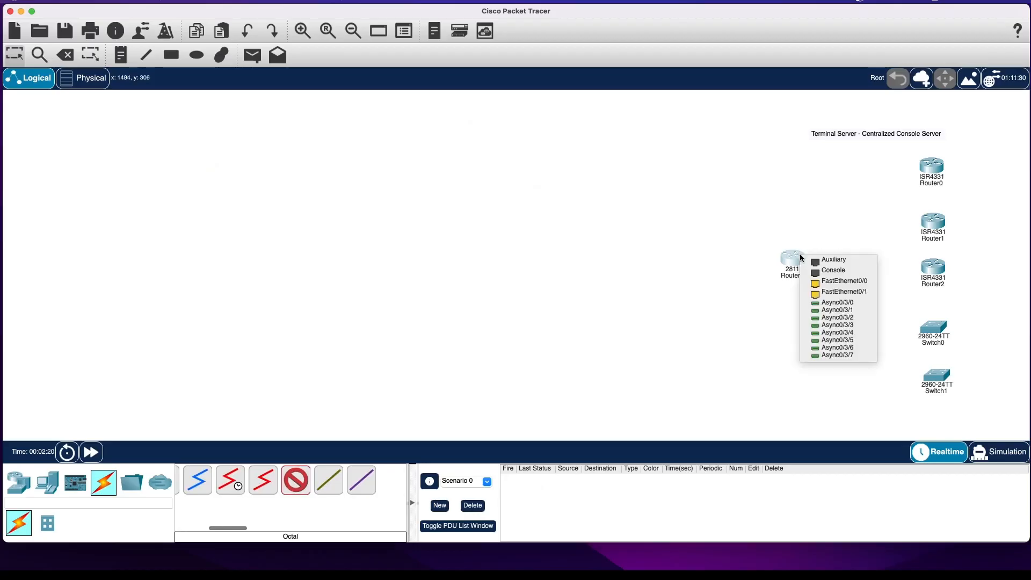
left_click(848, 304)
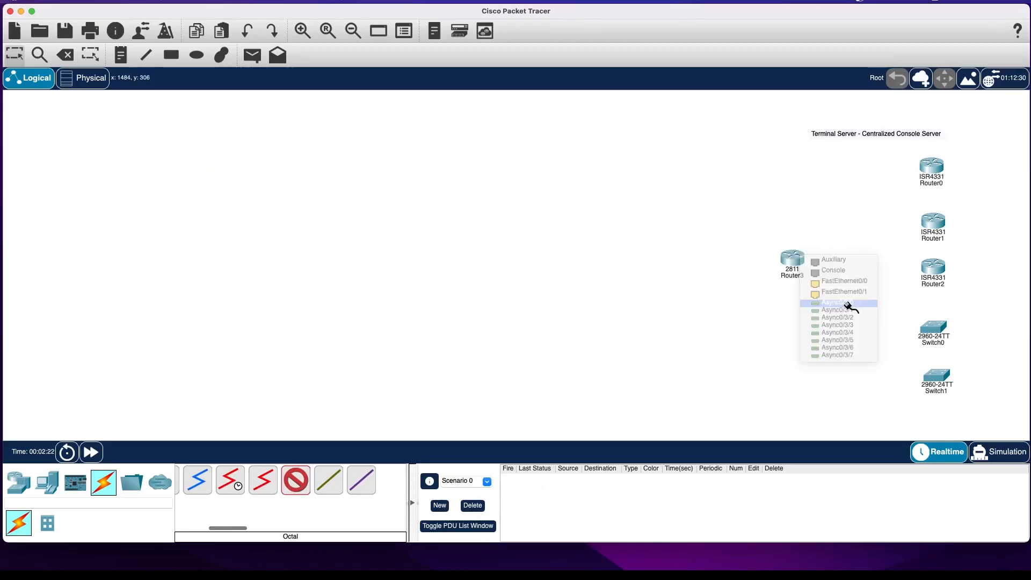
left_click(928, 160)
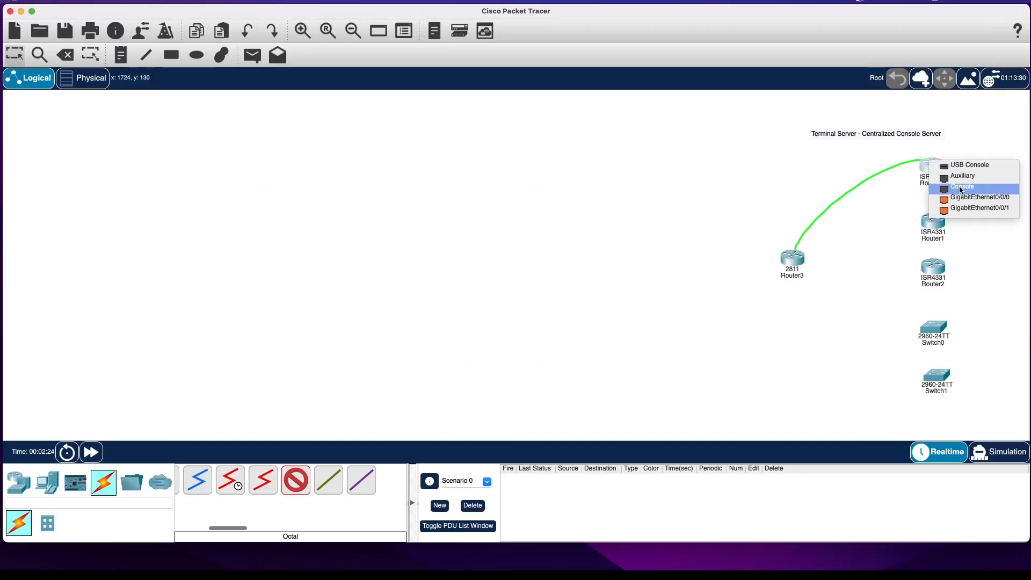
left_click(954, 188)
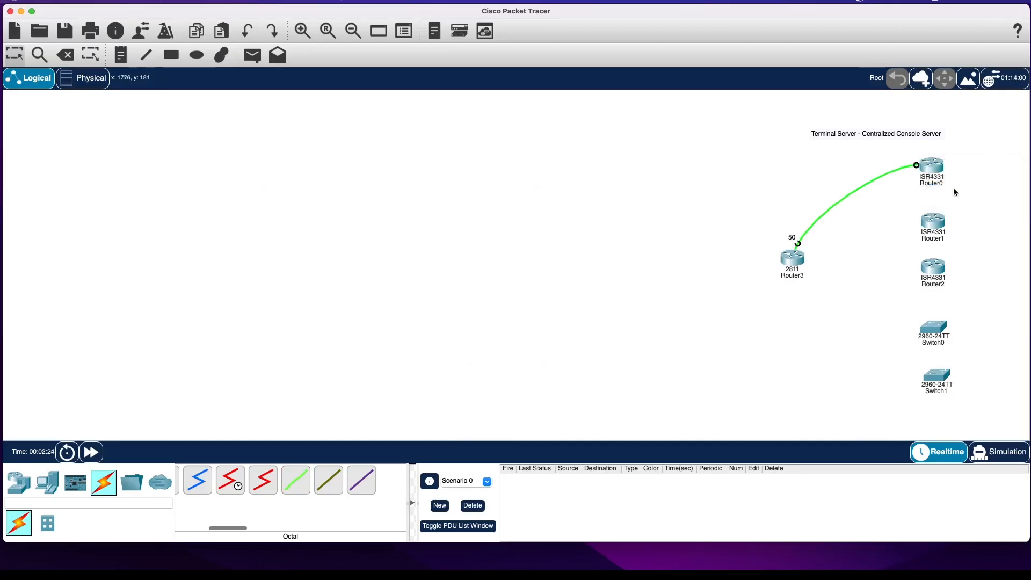
Connect Async0/3/1 on the 2811 router to the Console port of Router1 with the Octal cable.
left_click(296, 480)
left_click(804, 257)
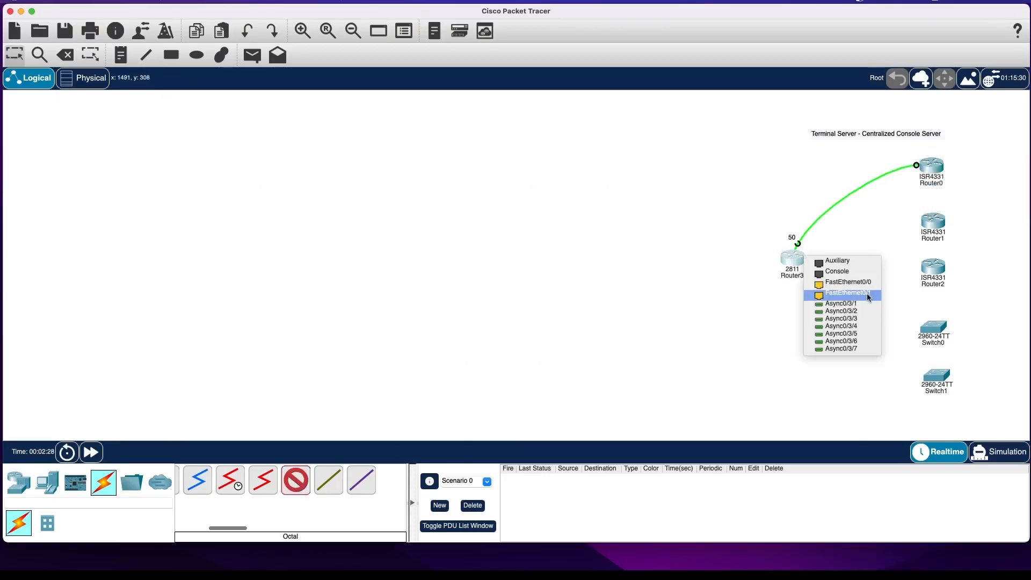
left_click(830, 302)
left_click(938, 220)
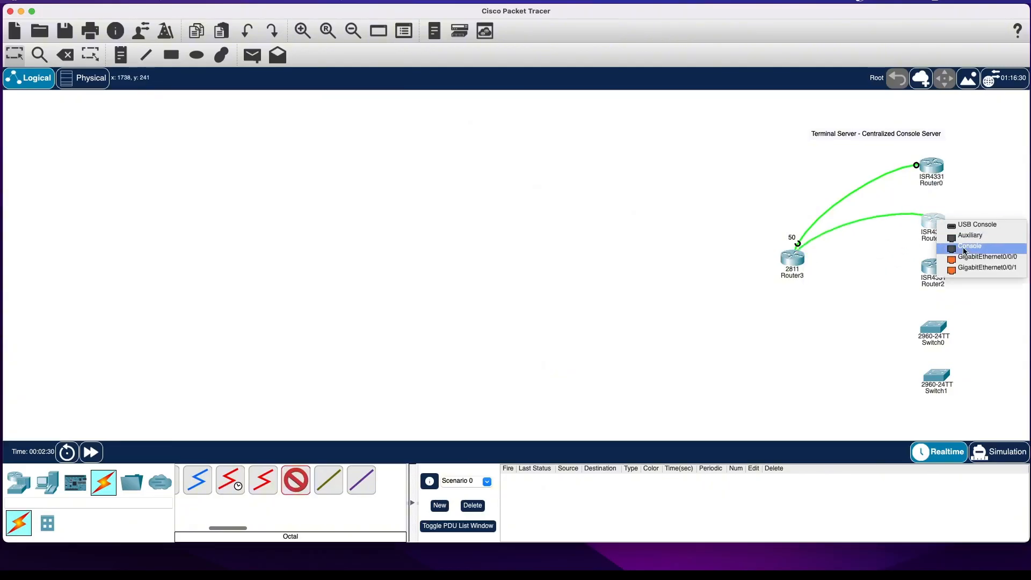
left_click(950, 246)
Link Async0/3/2 on the 2811 router to the Console port of Router2 using the Octal cable.
left_click(296, 480)
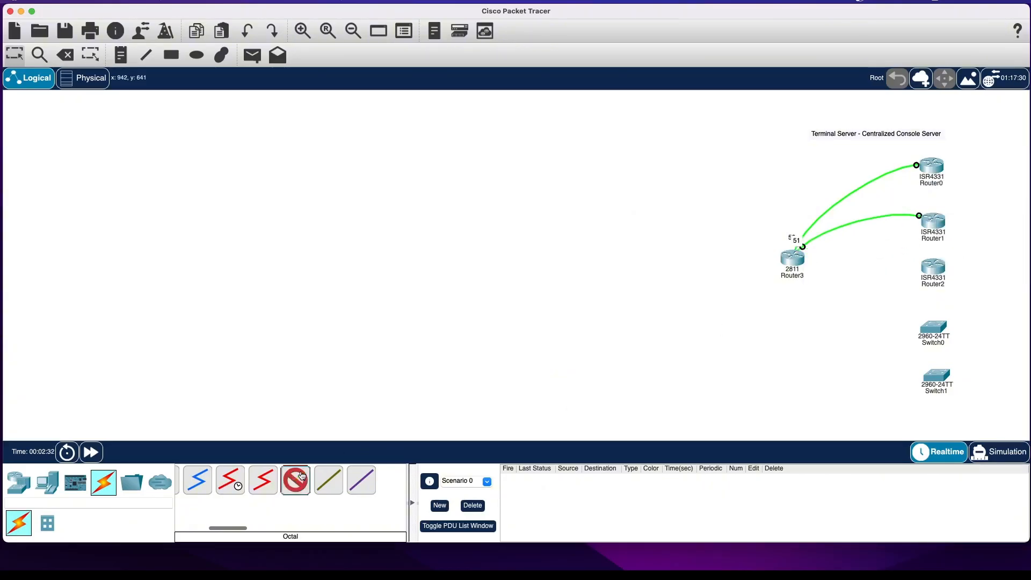
left_click(800, 256)
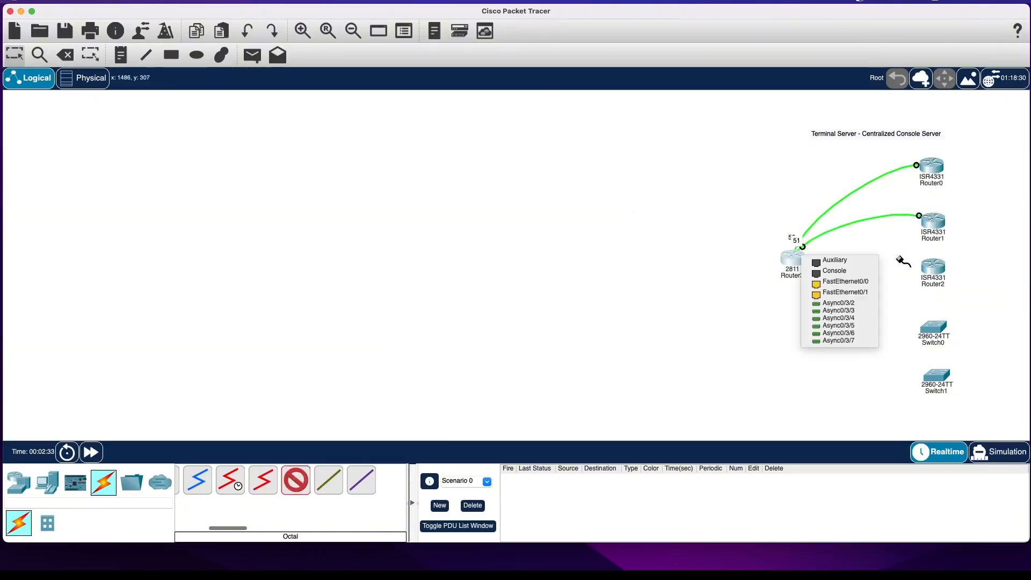
left_click(869, 305)
left_click(936, 269)
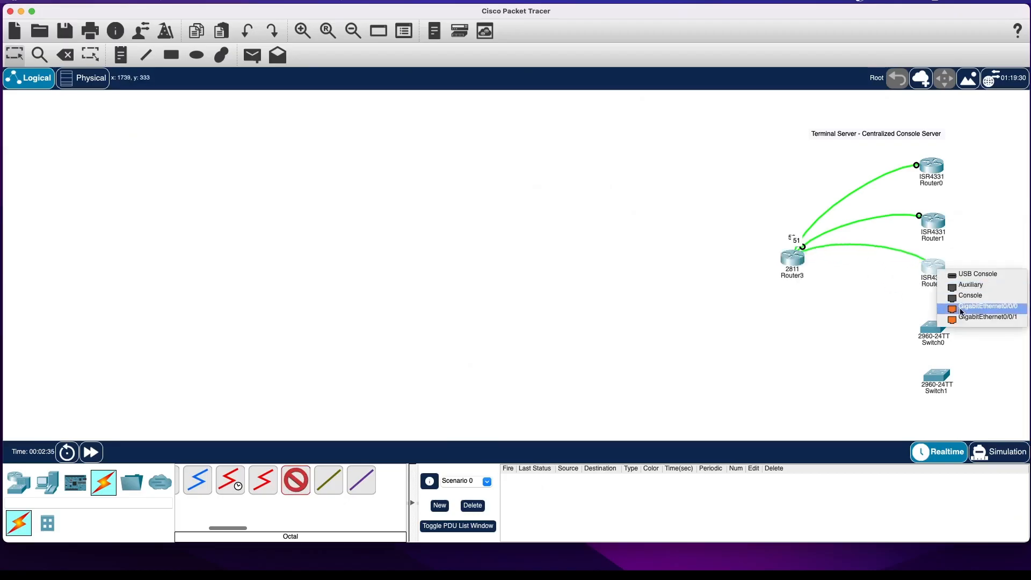
left_click(962, 296)
Link Async0/3/3 on the 2811 router to the Console port of Switch0 using the Octal cable.
left_click(800, 258)
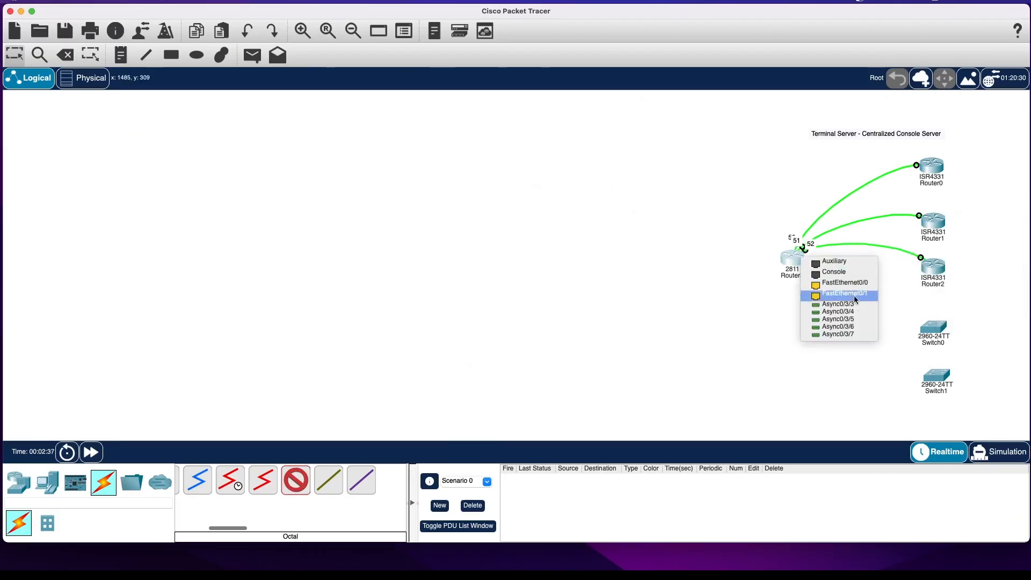
left_click(856, 305)
left_click(936, 327)
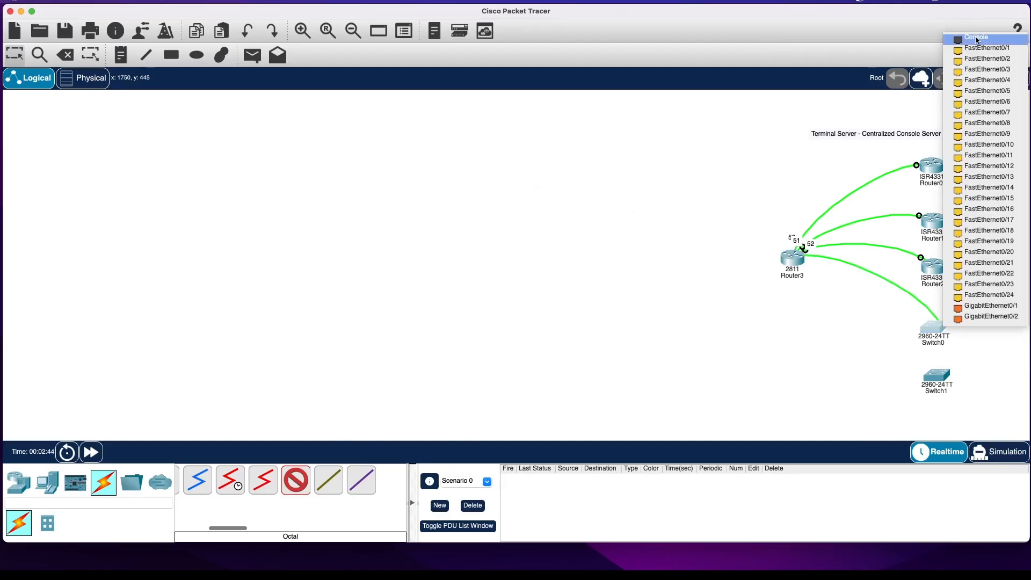
left_click(977, 38)
Connect Async0/3/4 on the 2811 router to the Console port of Switch1 and stop cabling.
left_click(801, 256)
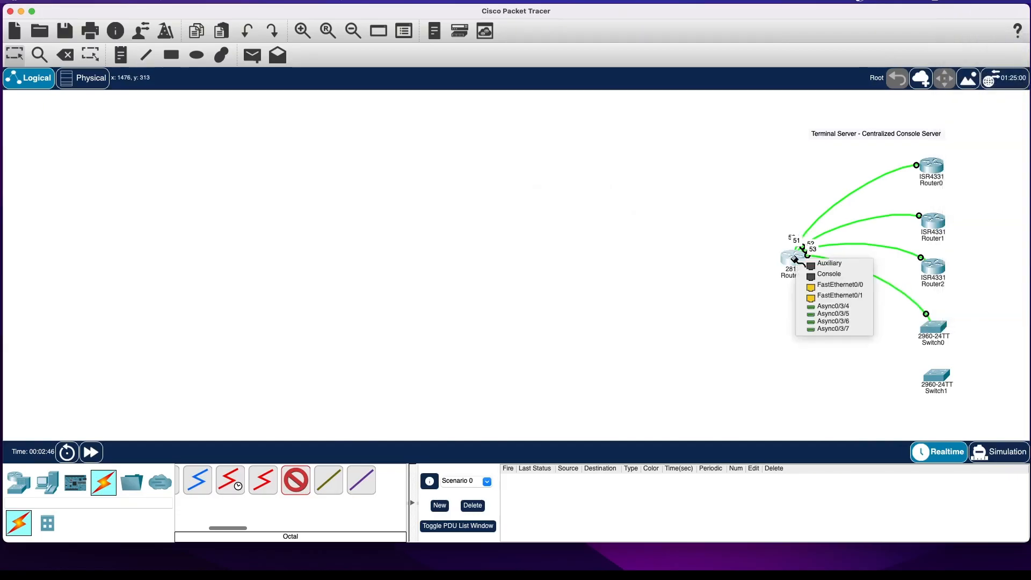
left_click(833, 307)
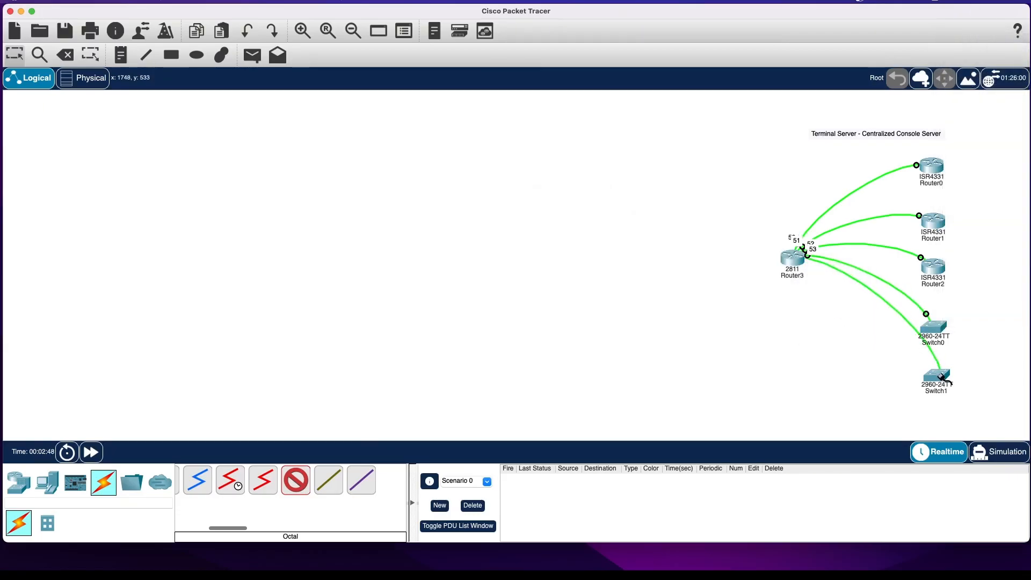
left_click(938, 376)
left_click(975, 85)
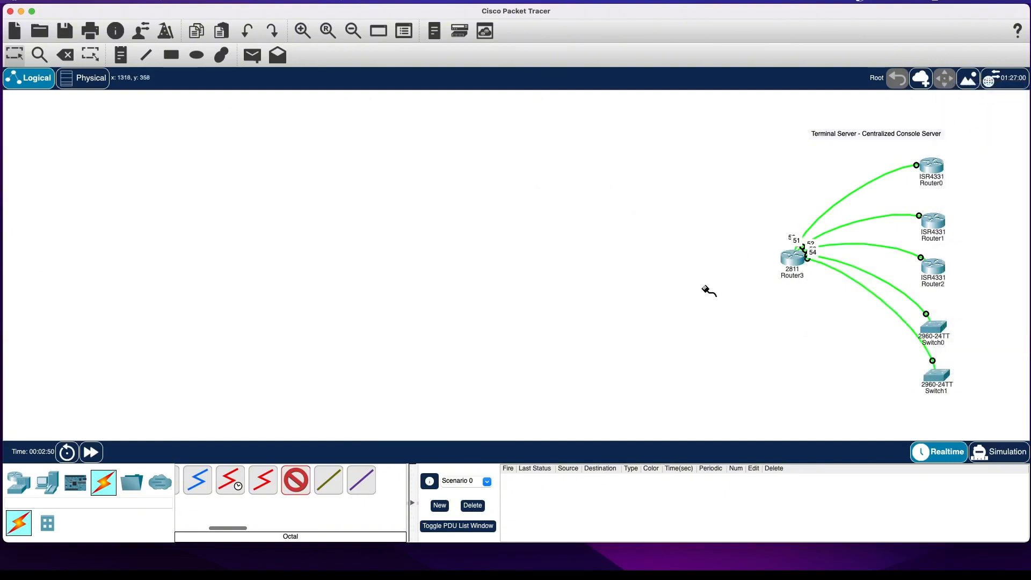
key("Escape")
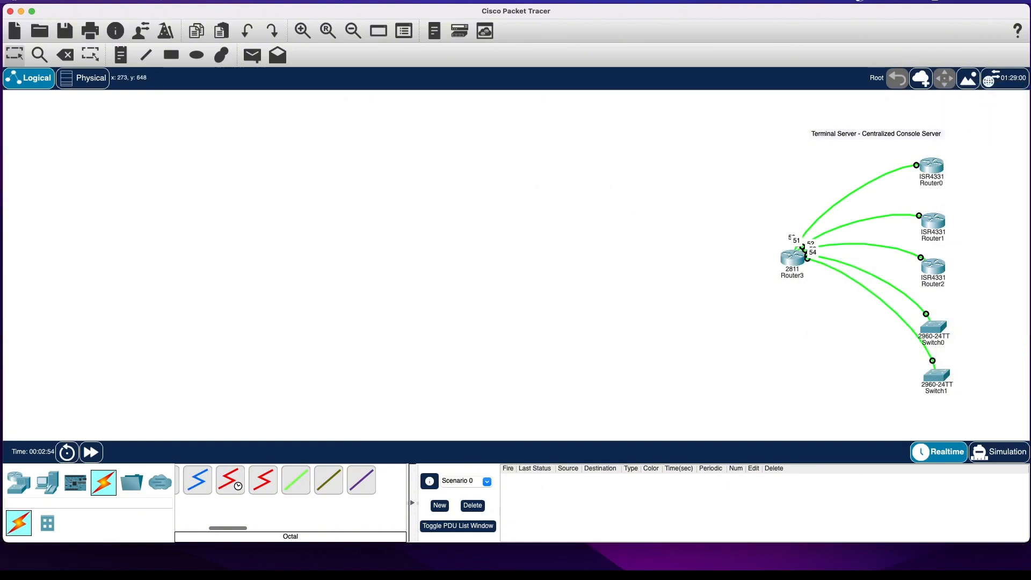
View the reference pictures Hwic.jpeg and octopus cable.jpeg over the topology and close both.
left_click(1, 86)
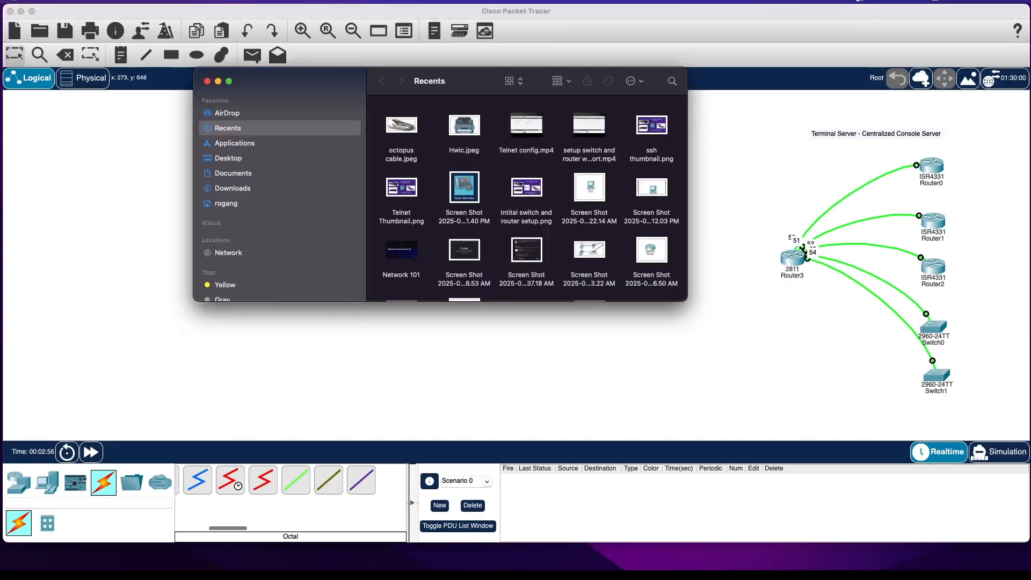
left_click_drag(342, 75, 0, 118)
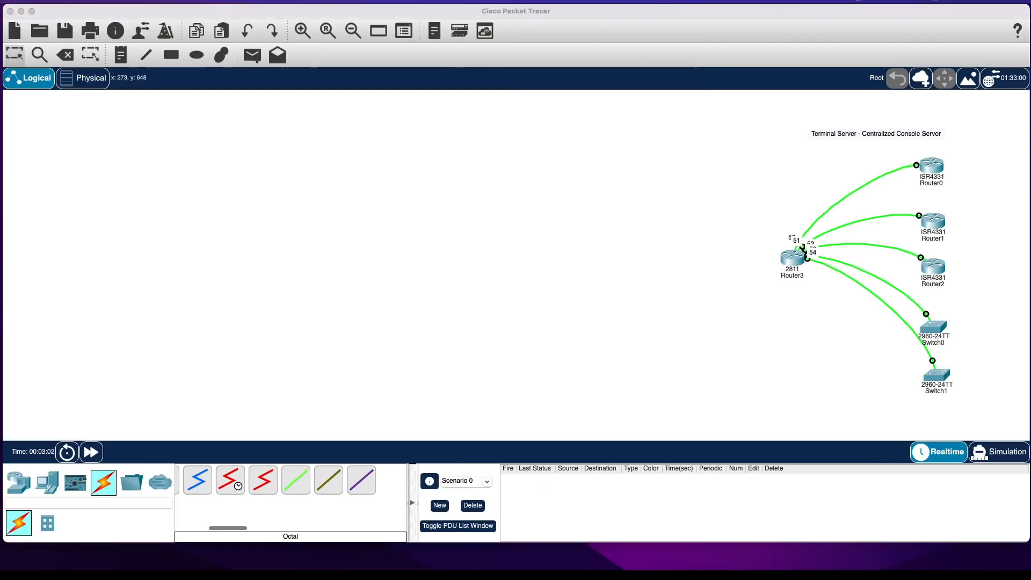
left_click_drag(479, 2, 482, 109)
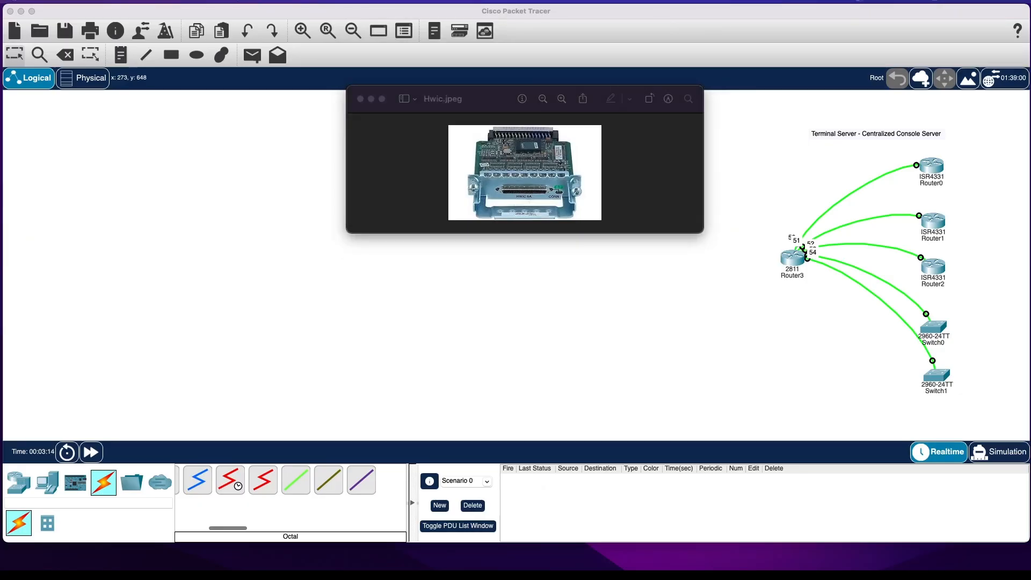
left_click_drag(1, 153, 190, 117)
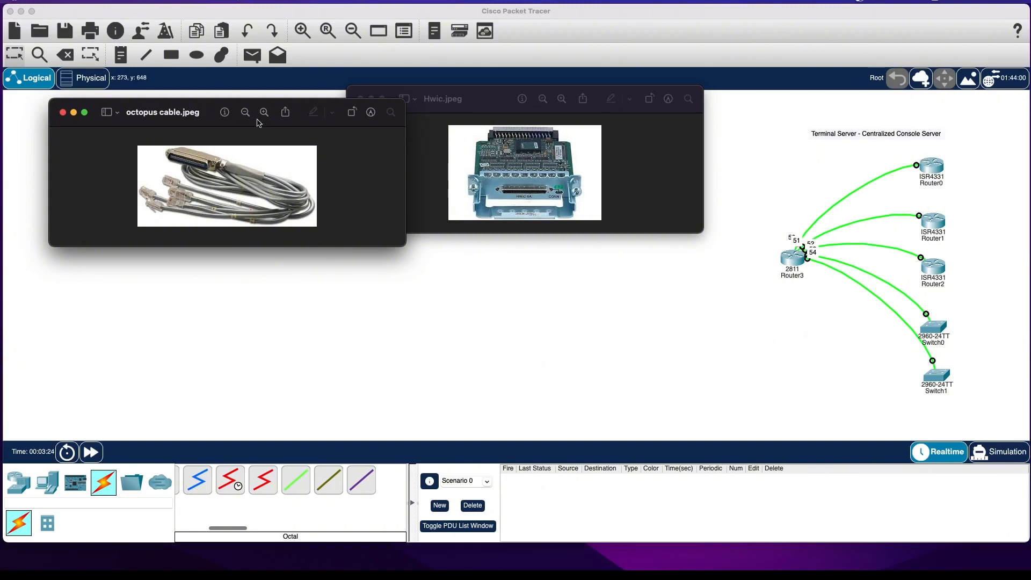
left_click(63, 113)
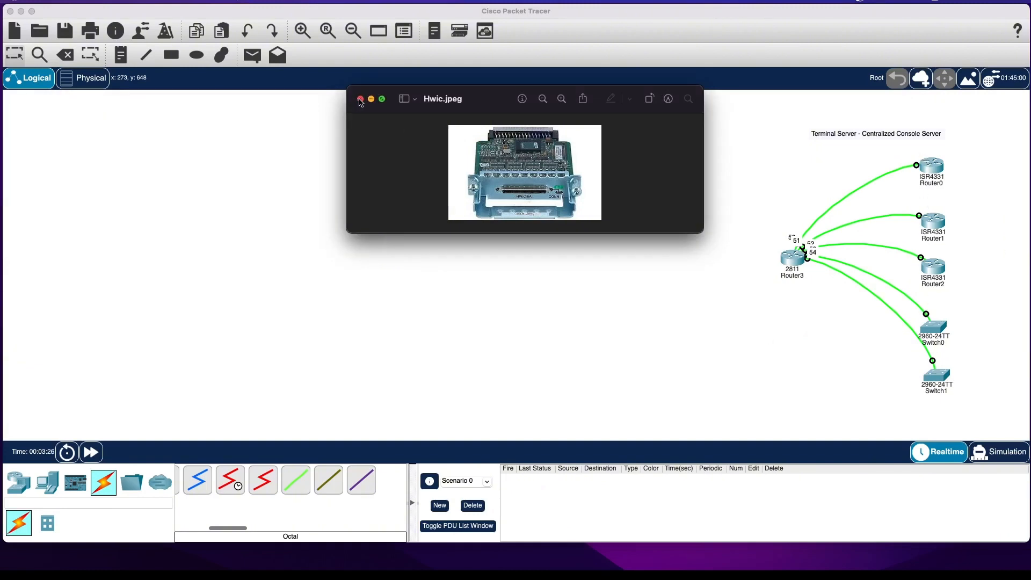
left_click(360, 100)
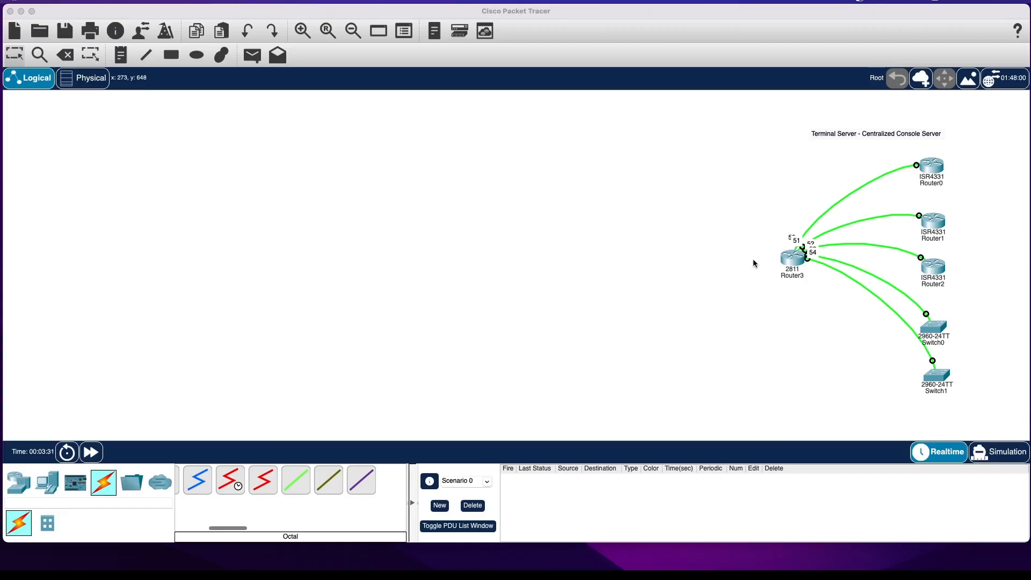
Open the 2811 router's command line, decline the initial configuration dialog, and enter global configuration mode.
left_click(792, 260)
double_click(791, 260)
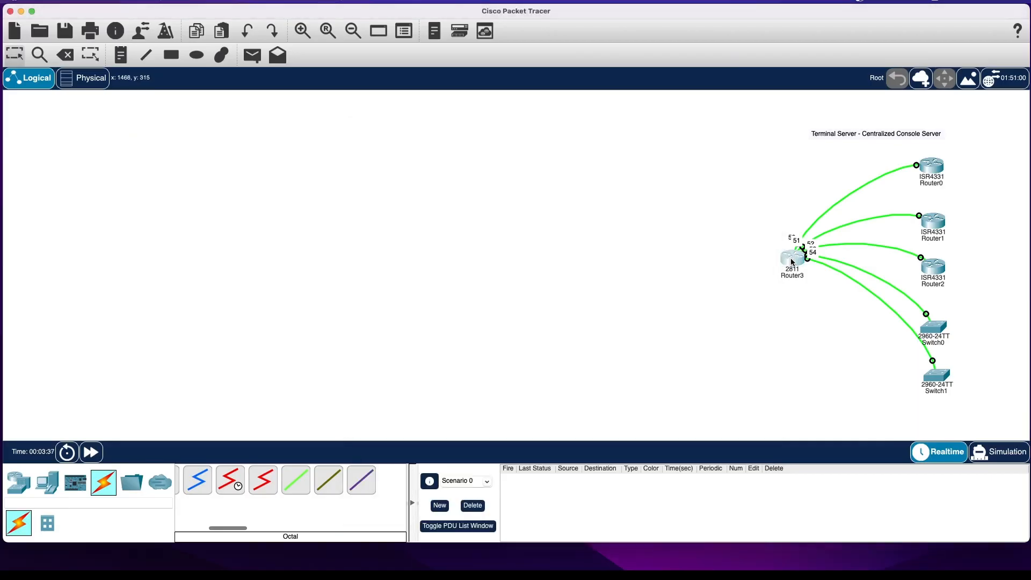
left_click(577, 148)
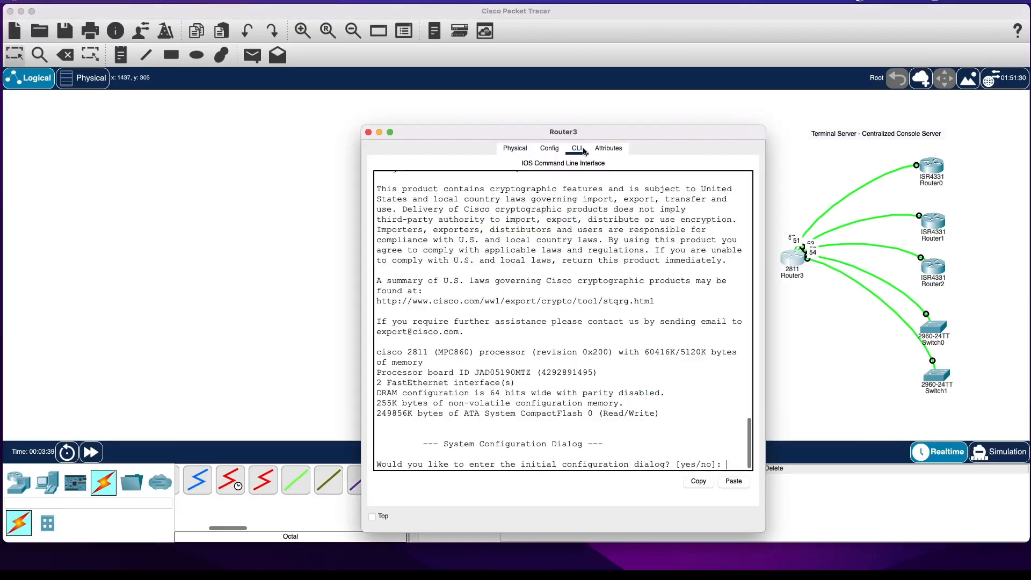
left_click(584, 290)
key("Return")
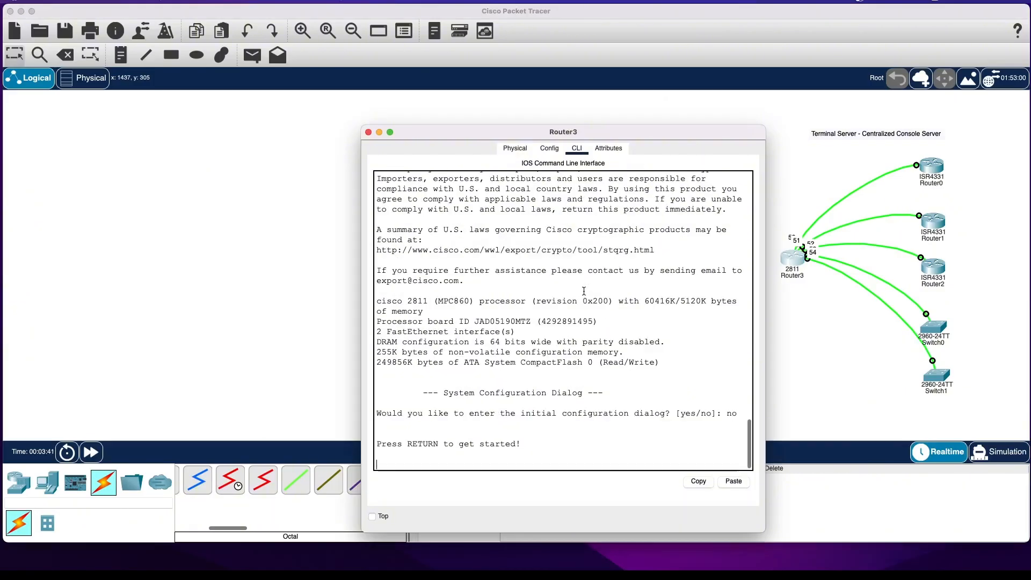
key("Return")
type("en")
key("Return")
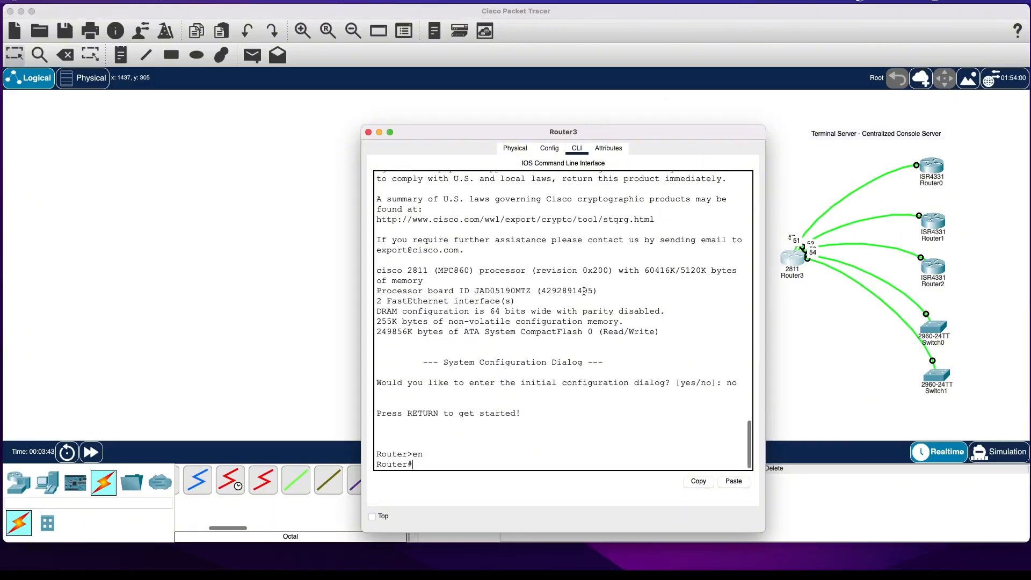
type("conf t")
key("Return")
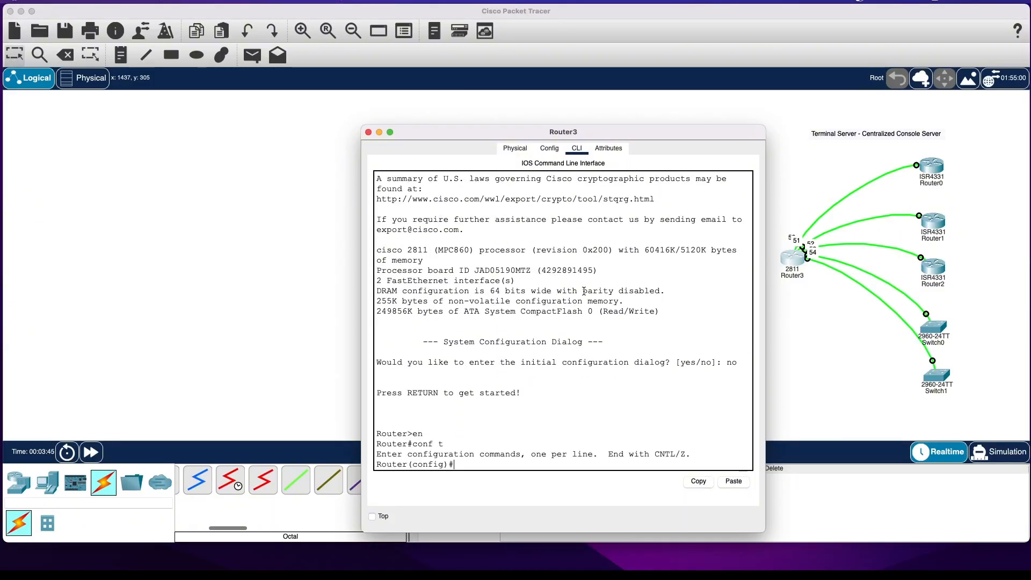
Set the 2811 router's hostname to Terminal-server.
type("hos")
key("Tab")
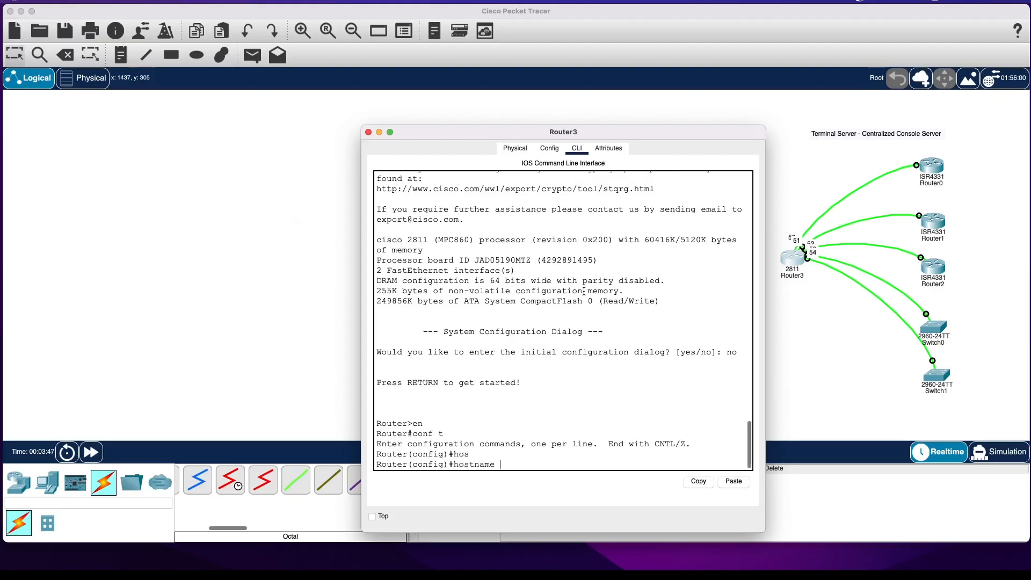
type("Ter")
key("Tab")
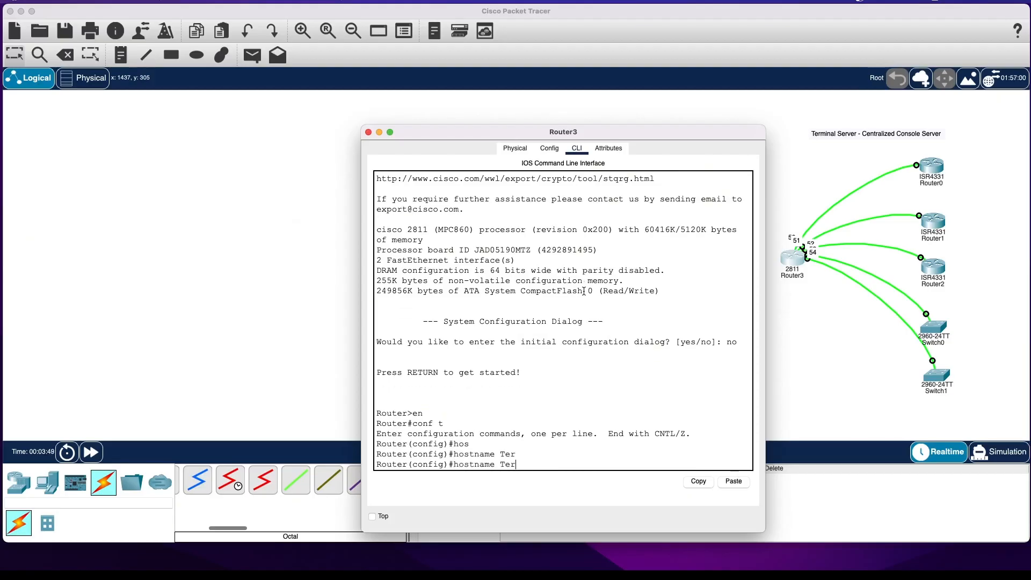
type("minal-server")
key("Return")
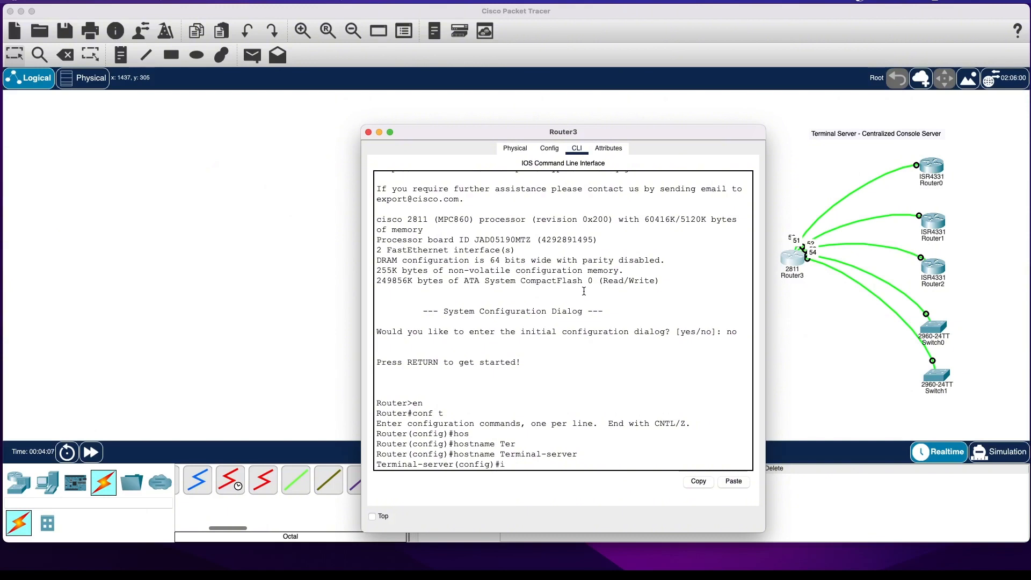
Create interface Loopback0 on the terminal server with IP address 192.168.1.1 and mask 255.255.255.255, and enable it with no shut.
type("int lo0")
key("Return")
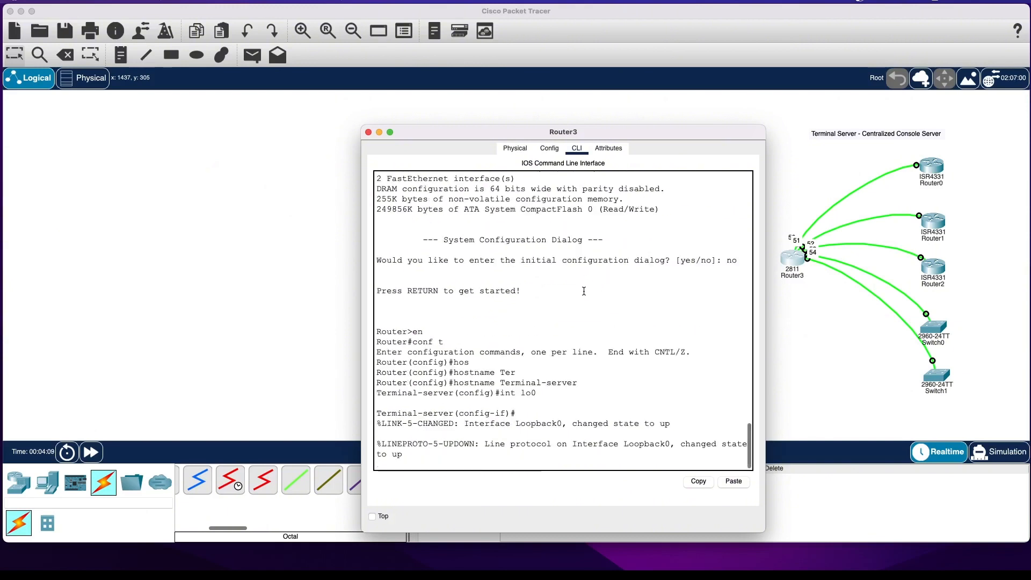
type("ip add")
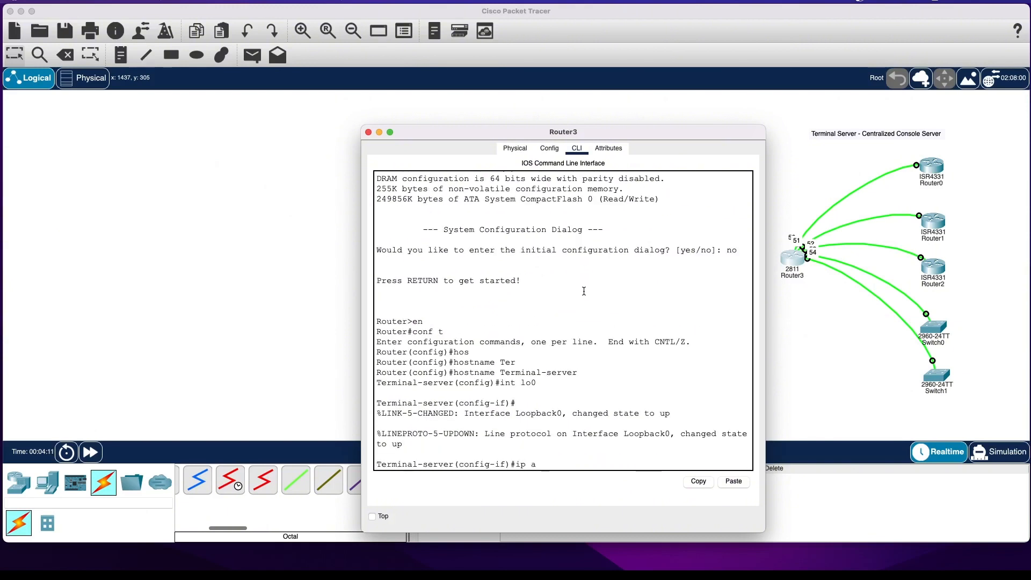
key("Tab")
type("192.")
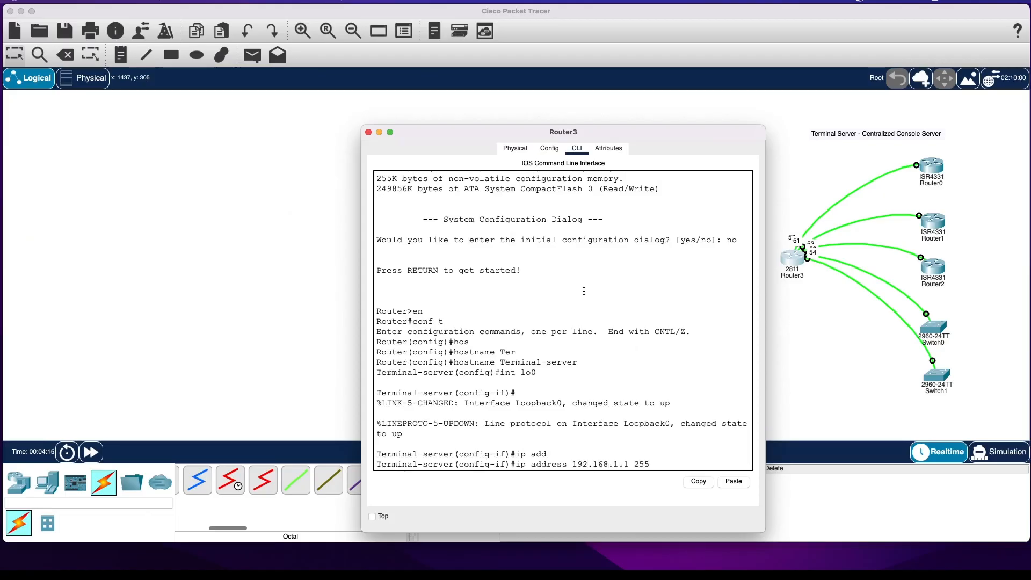
type("168.1.1 255.255.255.")
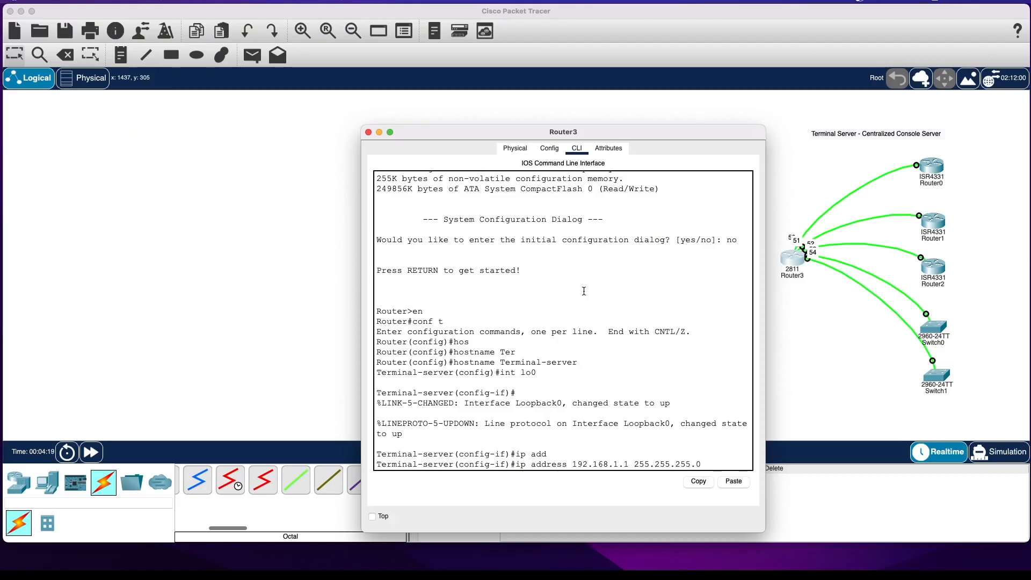
type("255")
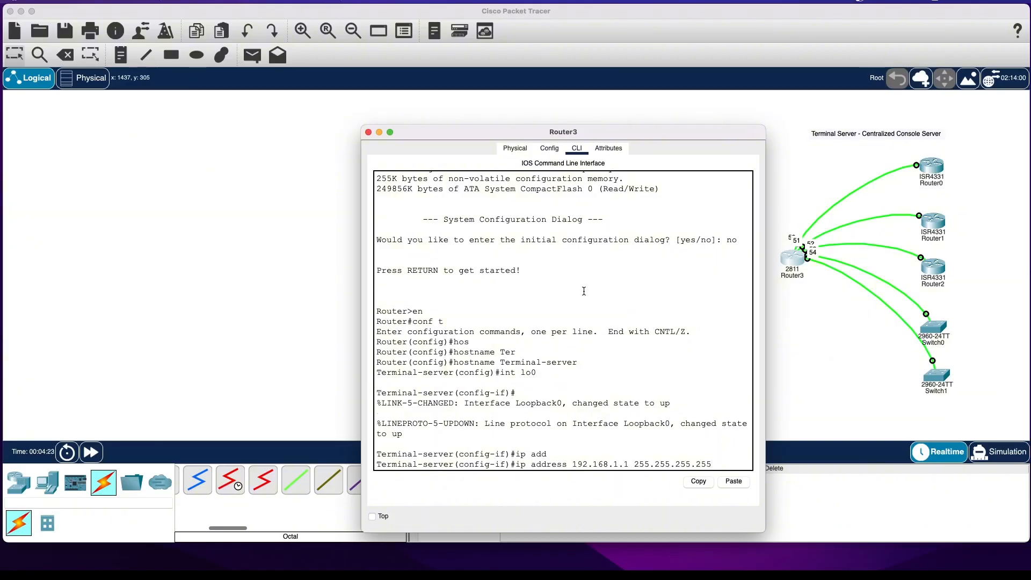
key("Return")
type("nal-server(config-if)#no shu")
type("t")
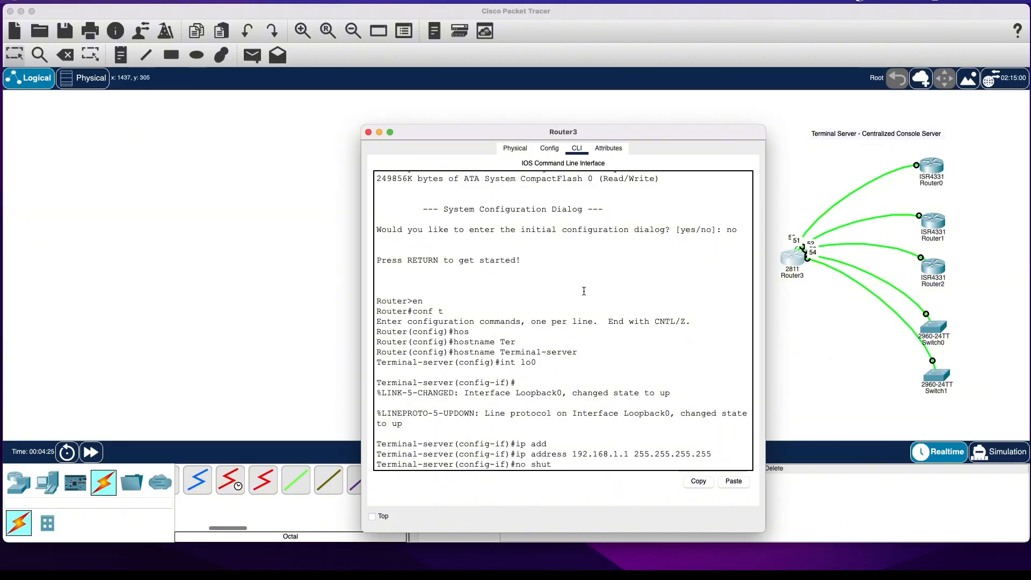
key("Return")
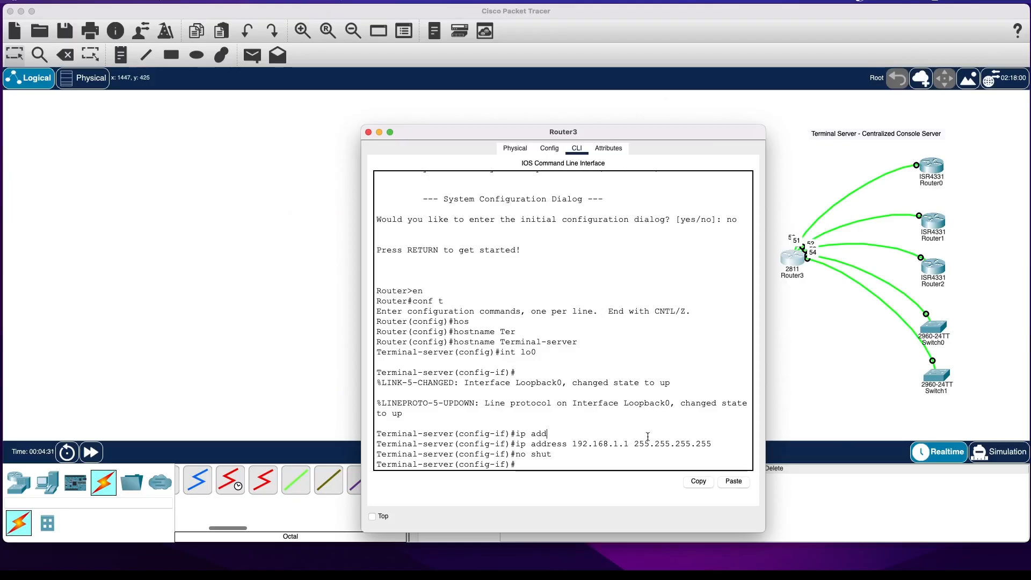
Display the brief IP interface summary from configuration mode with do sh ip int bri.
type("do sh in")
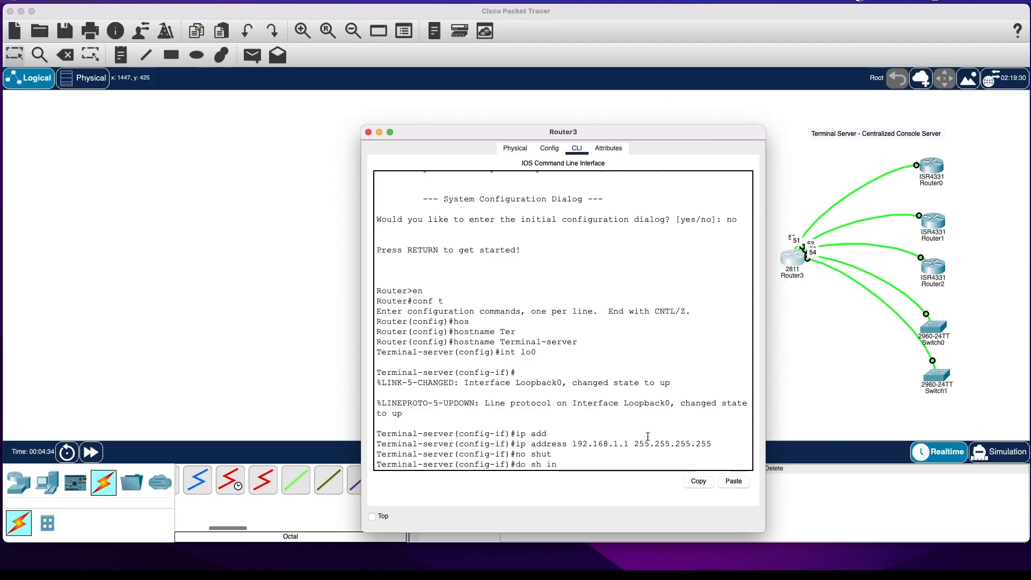
key("BackSpace")
type("ip int bri")
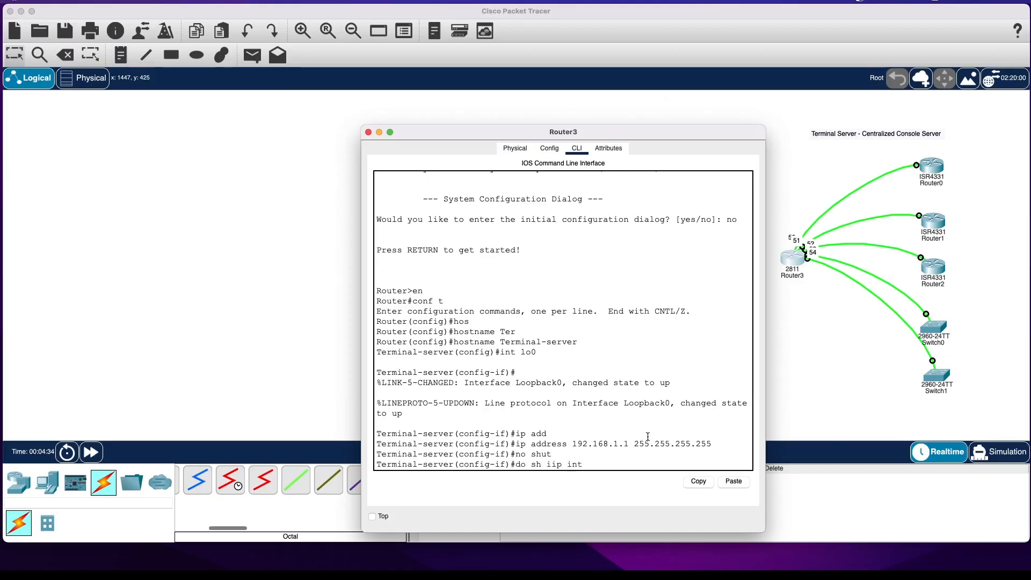
key("Return")
key("Up")
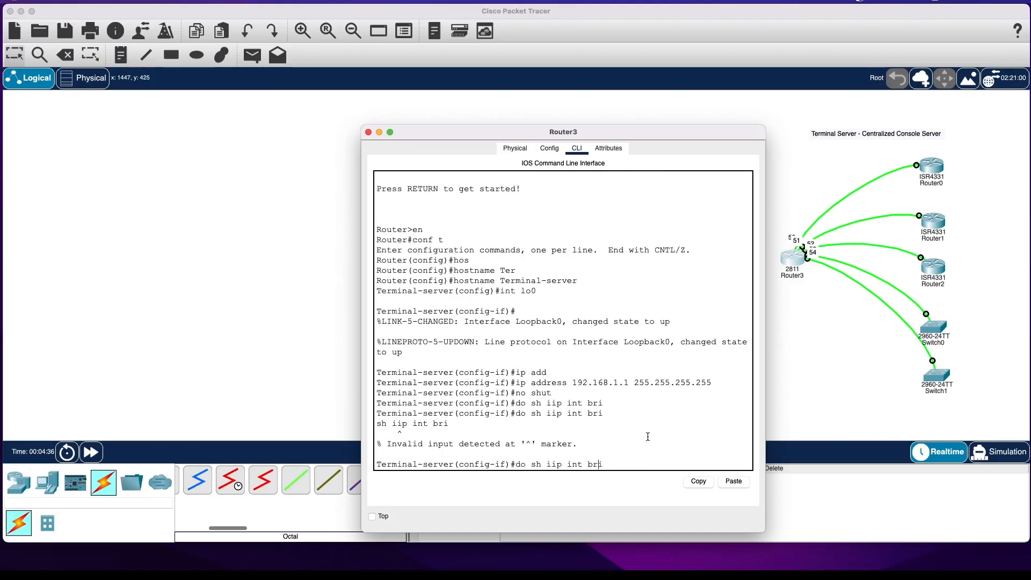
key("Left")
key("BackSpace")
key("Return")
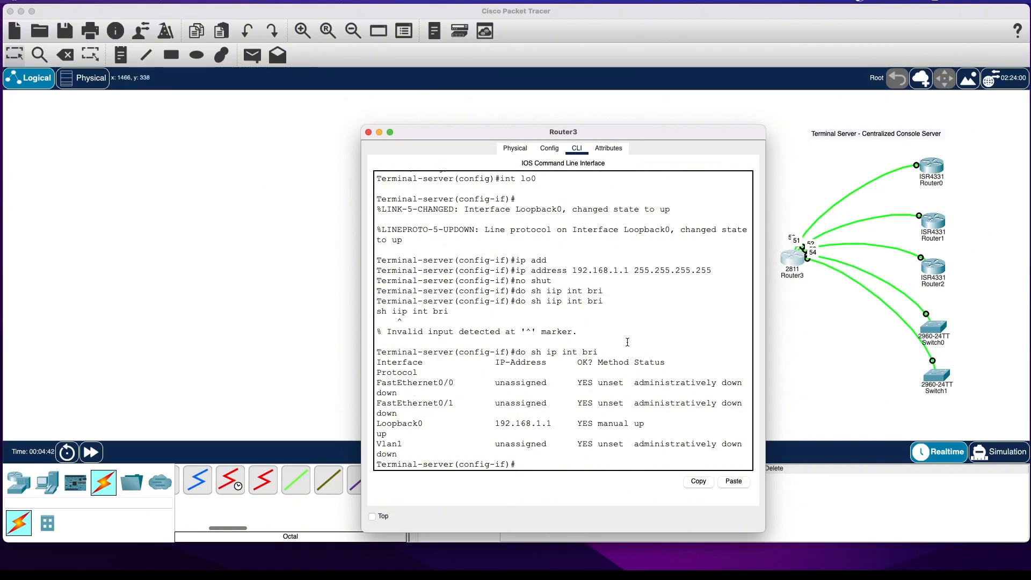
List the terminal server's lines with do sh lin, widening and moving the router window to read the table beside the topology.
type("sh li")
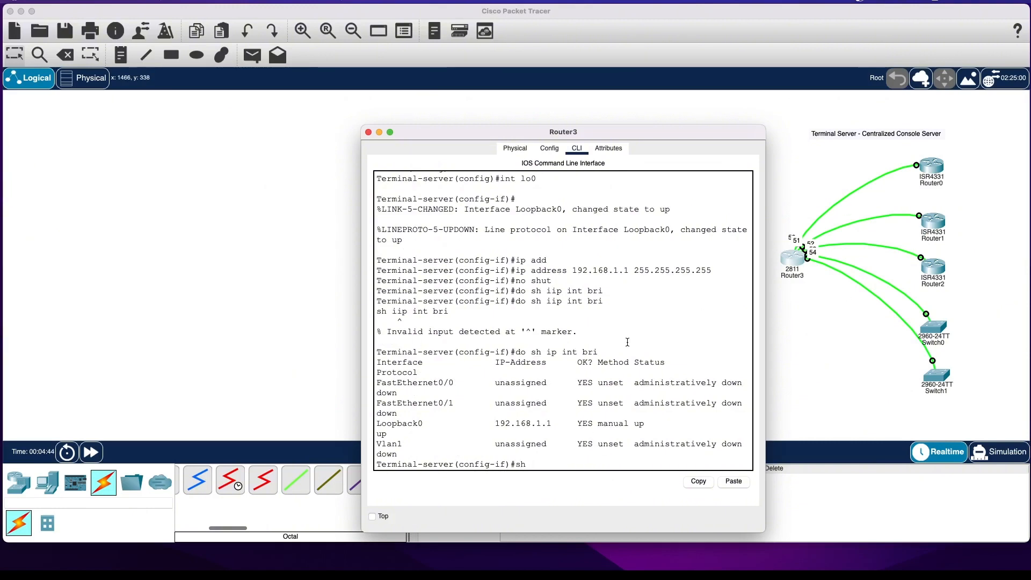
key("BackSpace")
key("BackSpace")
key("BackSpace")
key("BackSpace")
key("BackSpace")
type("do sh li")
key("Return")
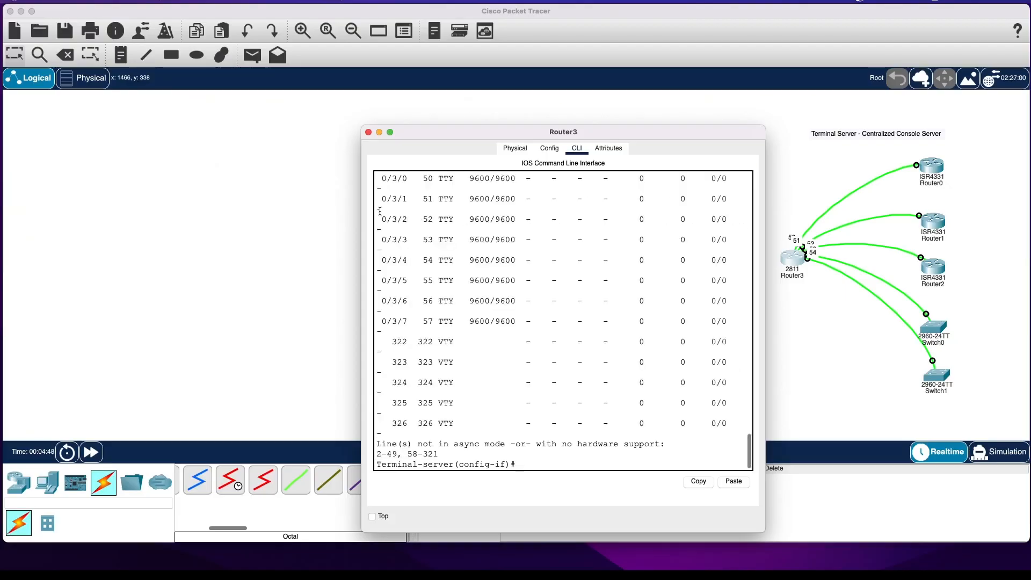
left_click_drag(362, 253, 135, 252)
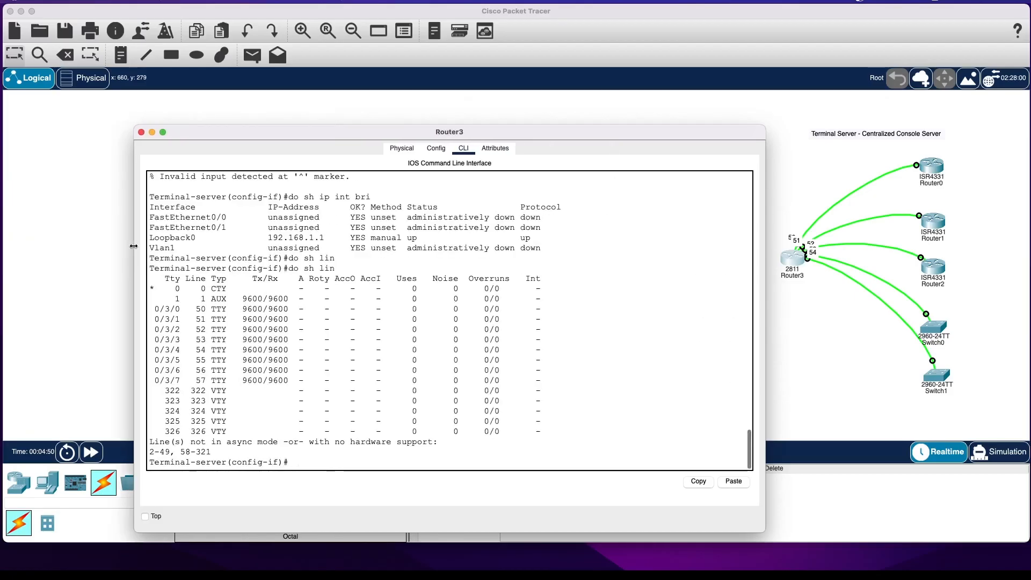
left_click_drag(276, 131, 195, 59)
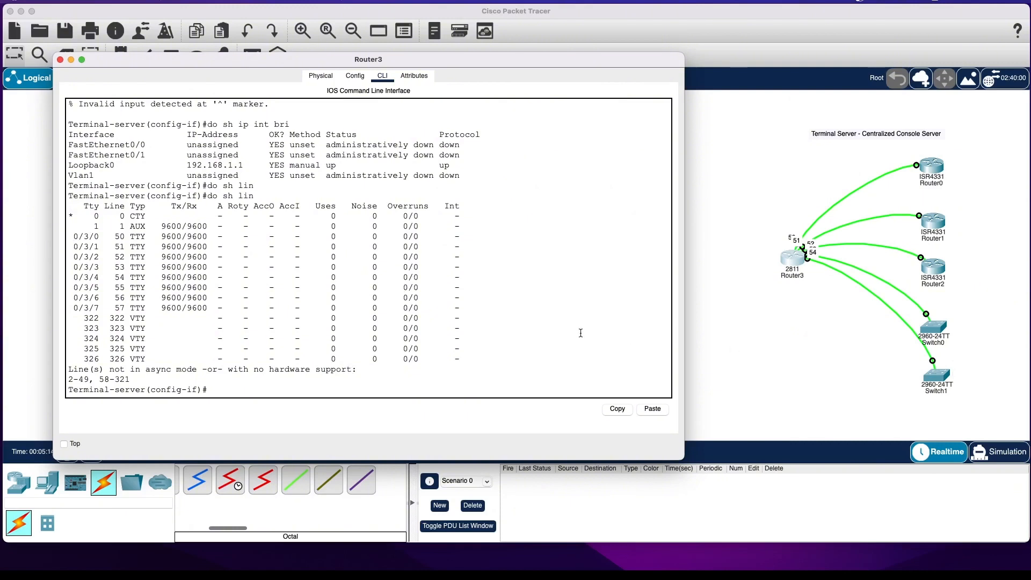
Place a text note reading Router1 beside the uppermost ISR4331 router in the topology.
left_click(703, 231)
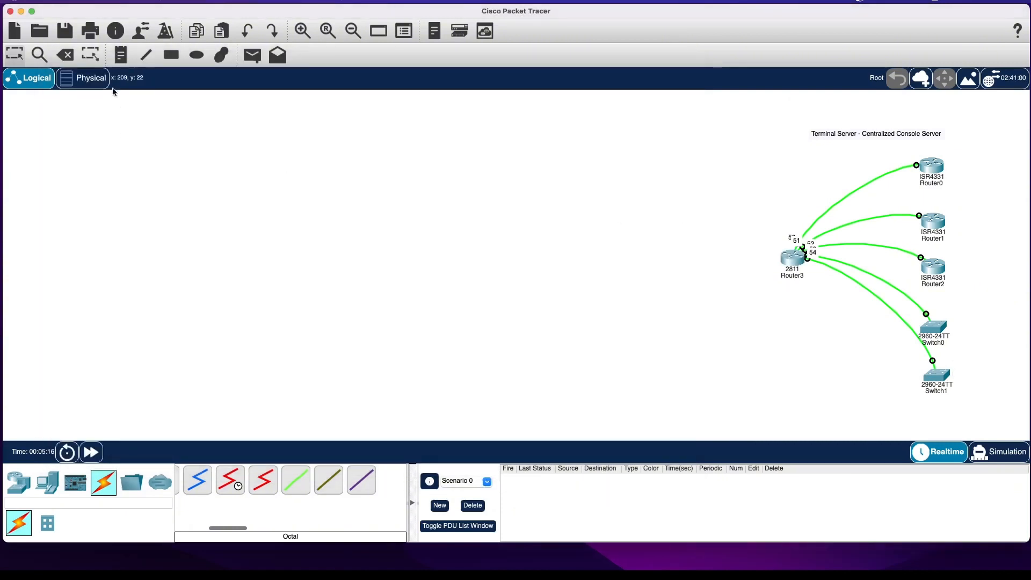
left_click(121, 57)
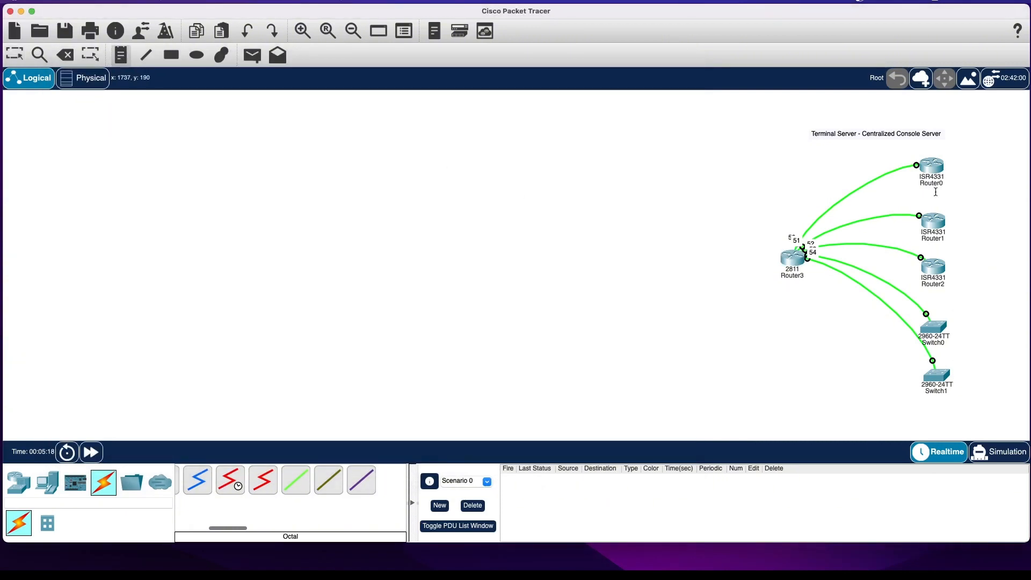
left_click(960, 166)
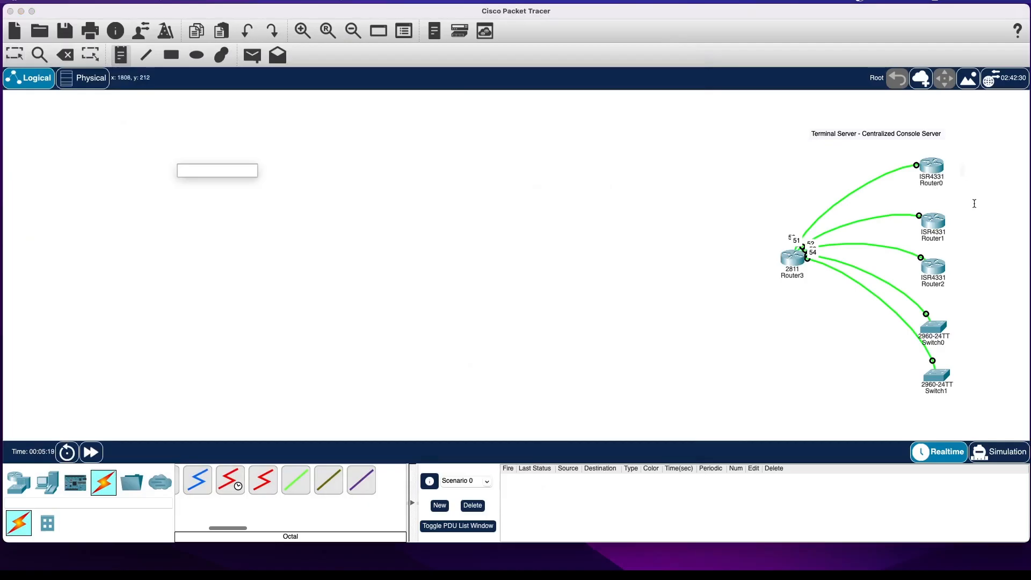
left_click(951, 170)
type("Router1")
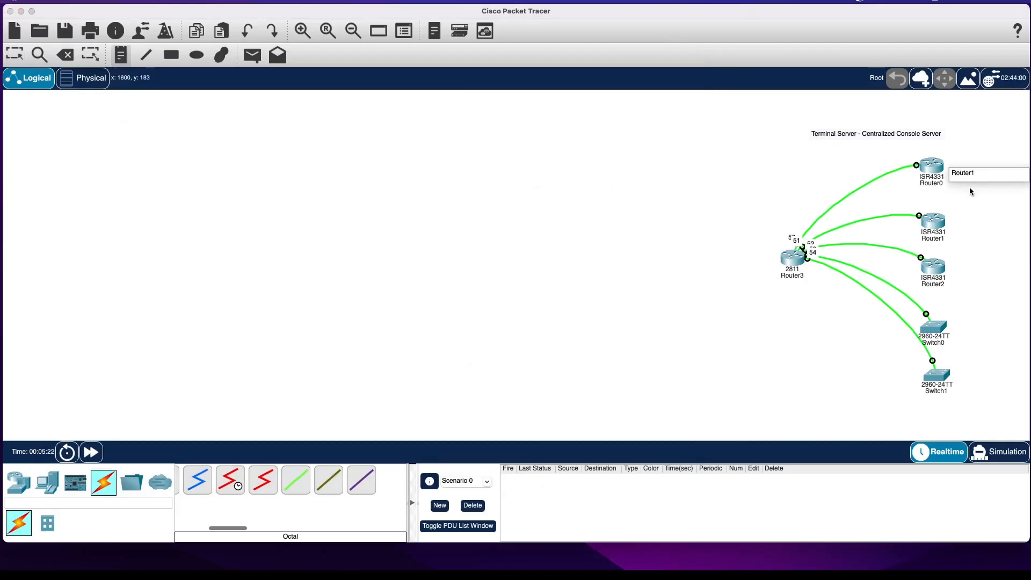
Place text notes reading Router2 beside the second ISR4331 router and Router3 beside the third one.
left_click(948, 226)
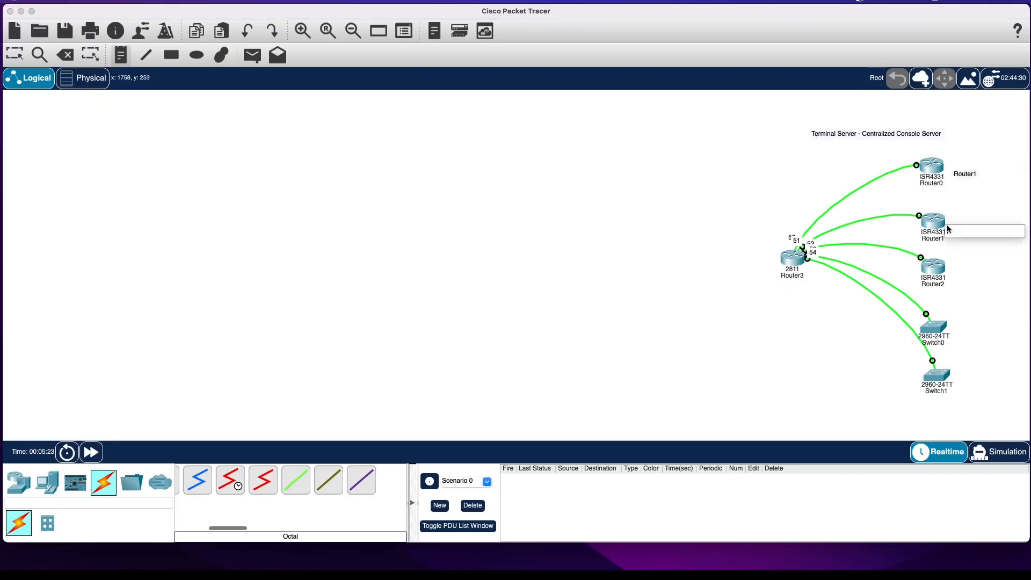
type("Router")
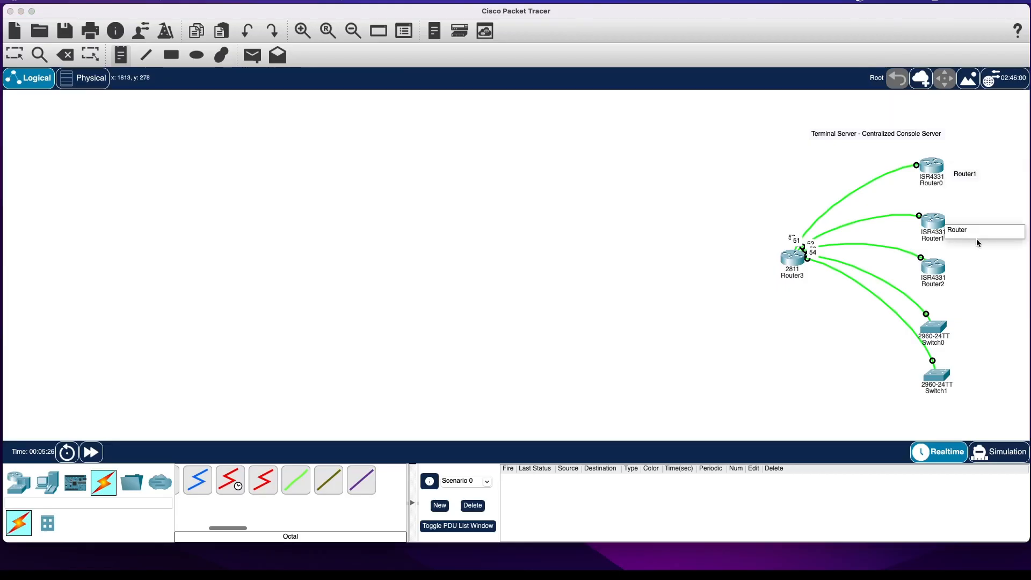
type("2")
left_click(959, 275)
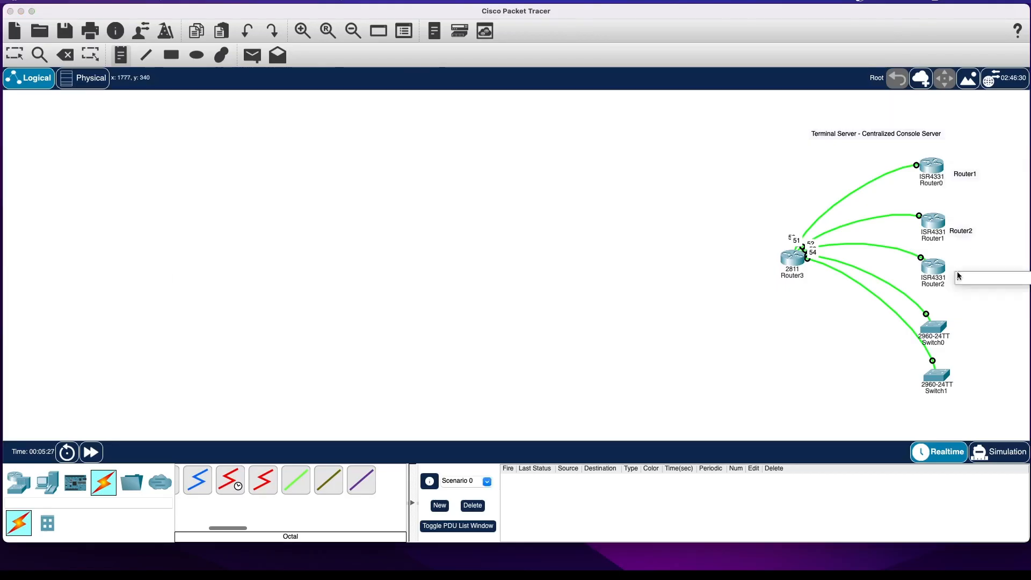
type("Router3")
Place text notes reading Sw1 and Sw2 beside the upper and lower 2960 switches, and leave note placement.
left_click(957, 333)
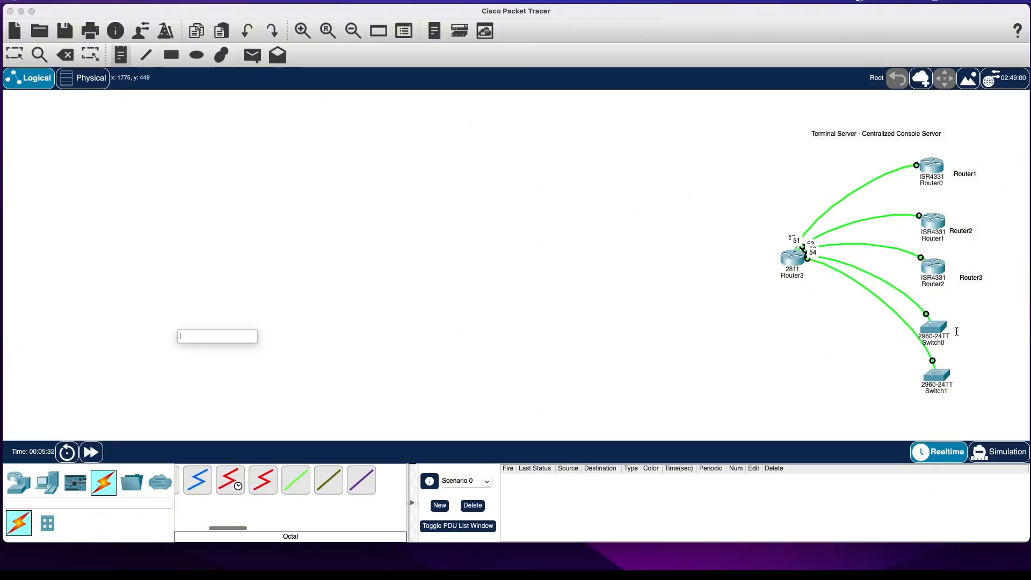
type("Sw1")
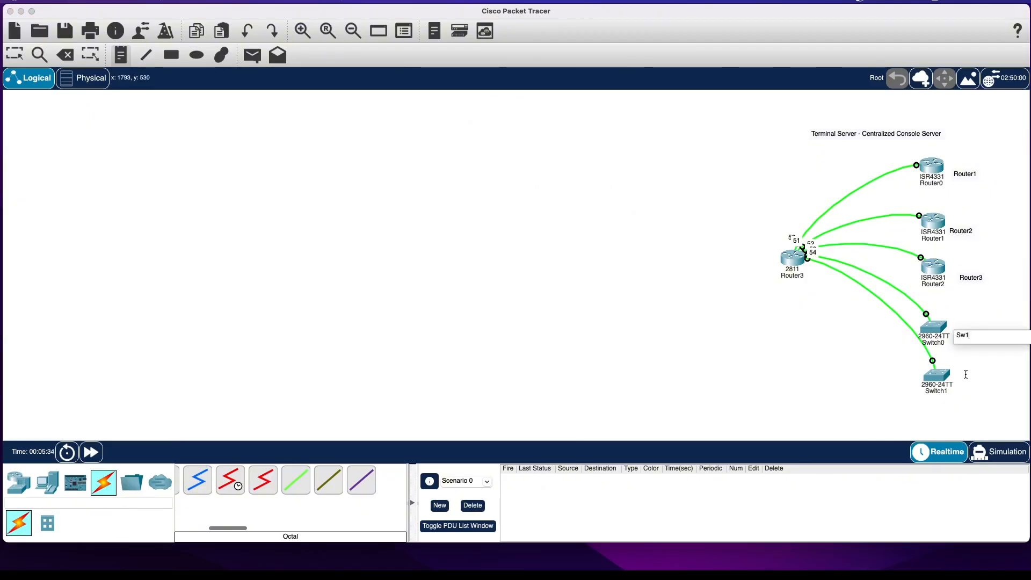
left_click(966, 378)
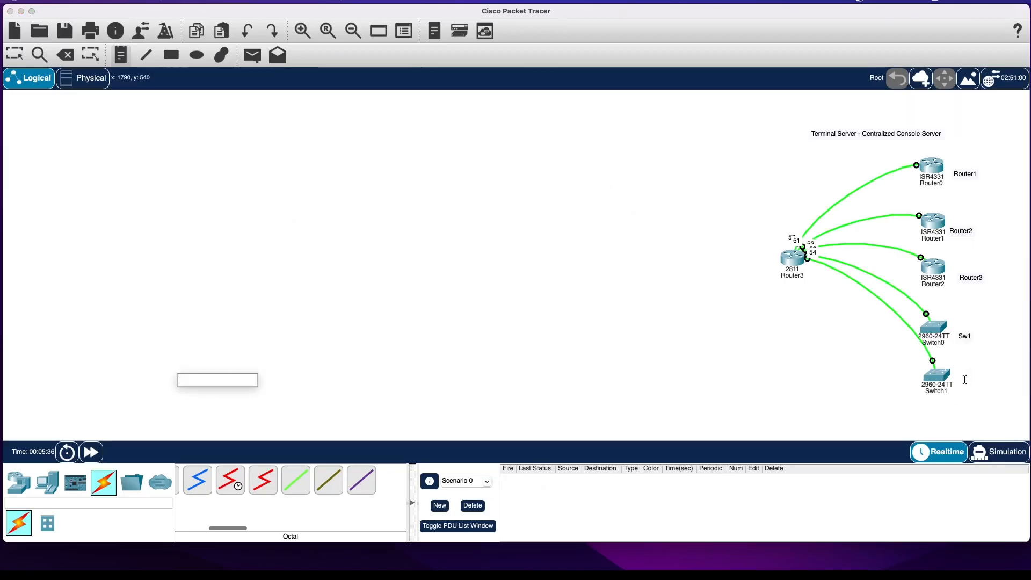
type("Sw2")
key("Escape")
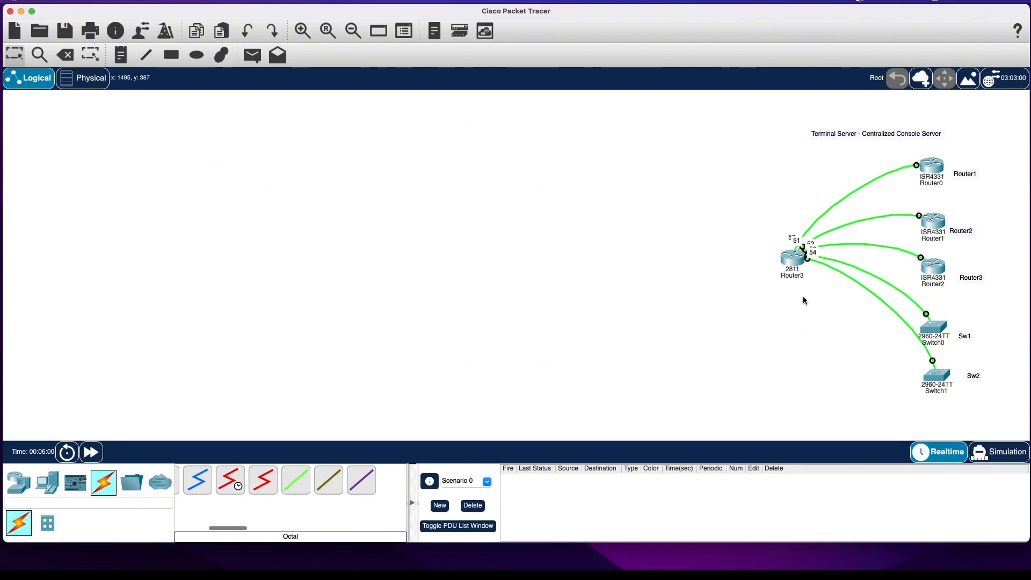
In the 2811 router's CLI, leave interface configuration and map host name Router1 to port 2050 at 192.168.1.1.
left_click(790, 258)
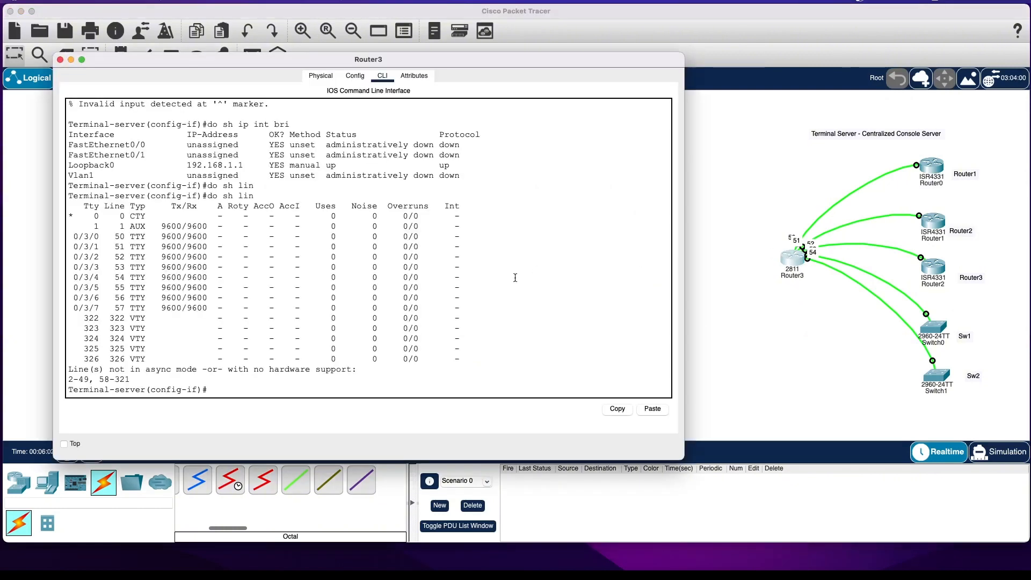
type("exit")
key("Return")
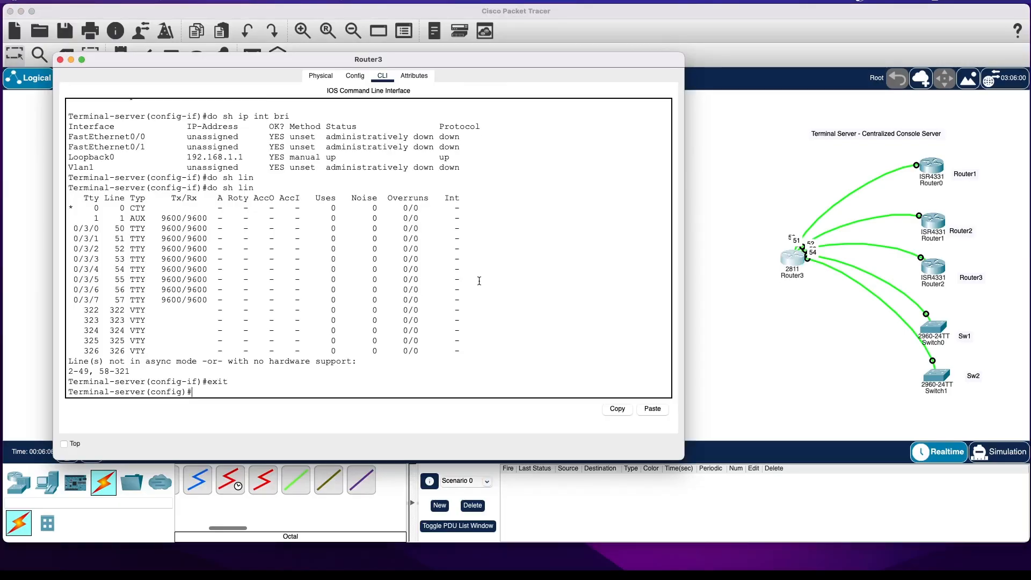
type("ip ho")
key("Tab")
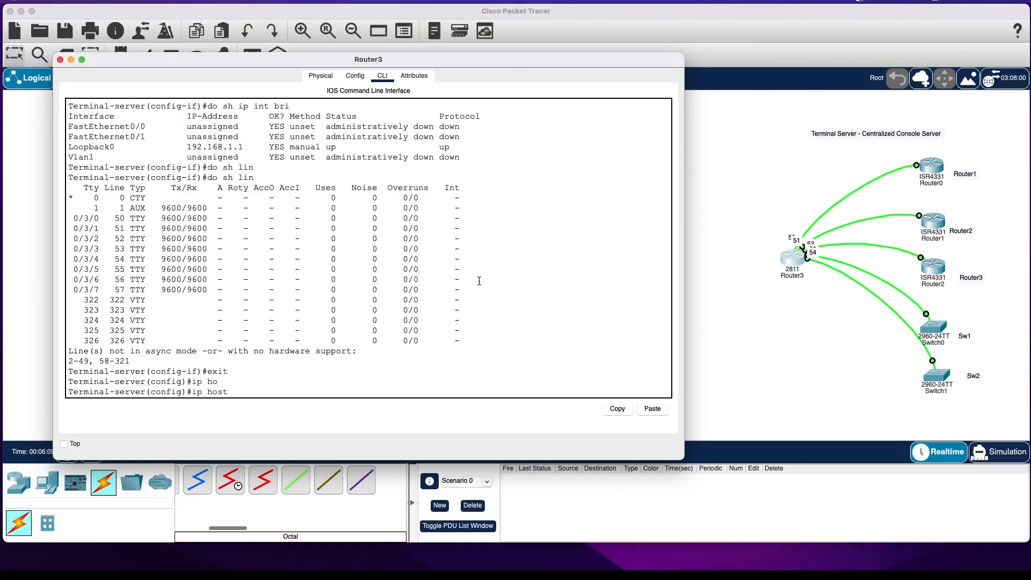
type("Router1")
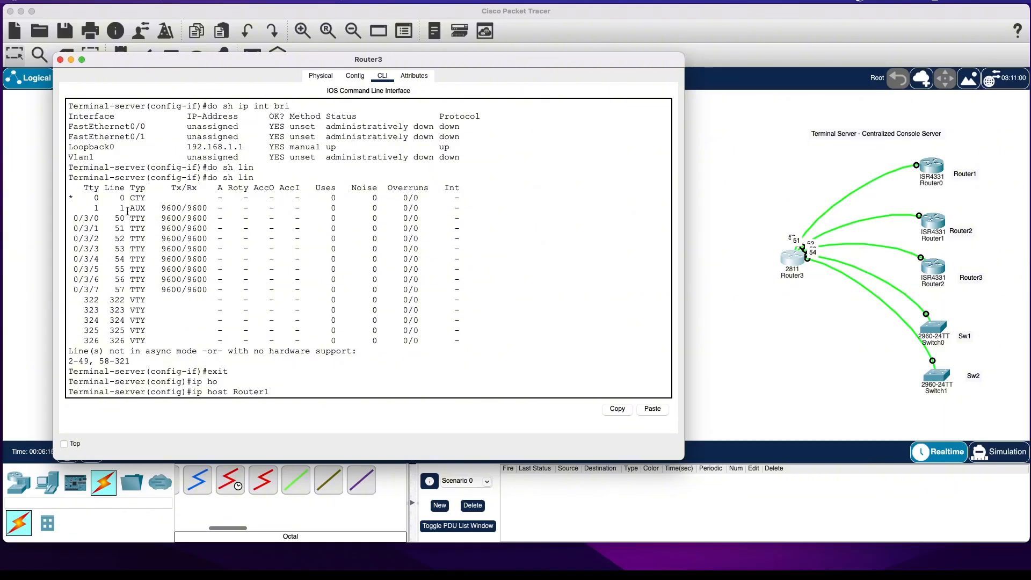
type(" 2000")
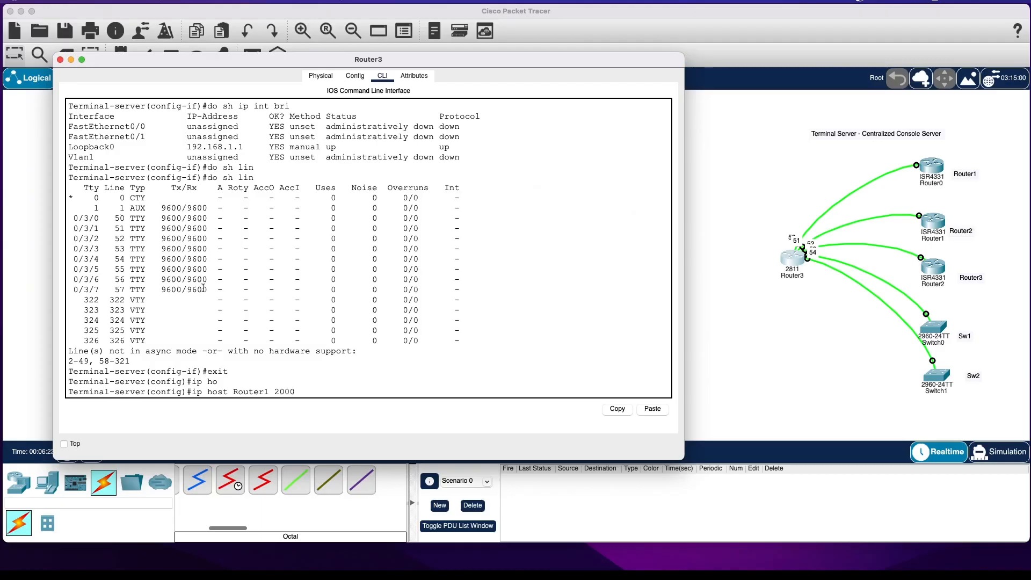
key("BackSpace")
key("BackSpace")
type("50 192.168.1.1")
key("Return")
Add an ip host entry mapping Router2 to port 2051 at 192.168.1.1.
key("Up")
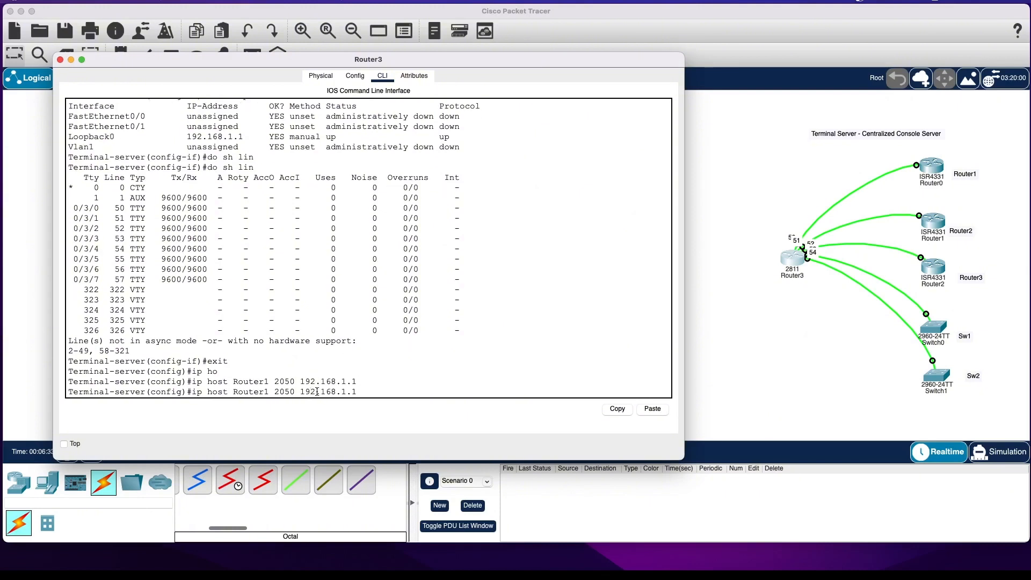
key("BackSpace")
type("2")
key("Delete")
type("1")
key("Return")
Add an ip host entry mapping Router3 to port 2052 at 192.168.1.1.
key("Up")
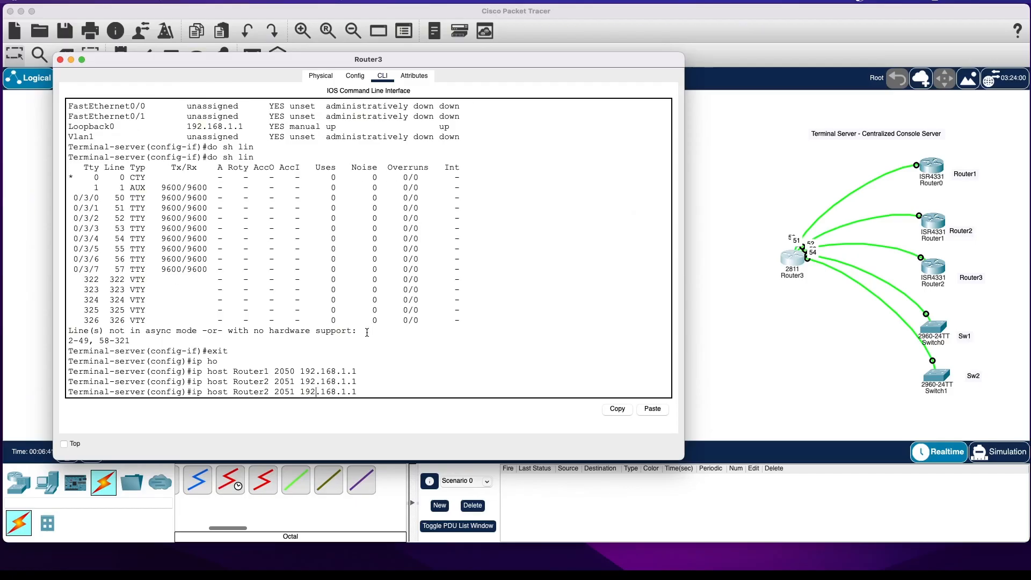
key("BackSpace")
type("3")
key("BackSpace")
type("2")
key("Return")
Add an ip host entry mapping Sw1 to port 2053 at 192.168.1.1, reusing the previous command.
key("Up")
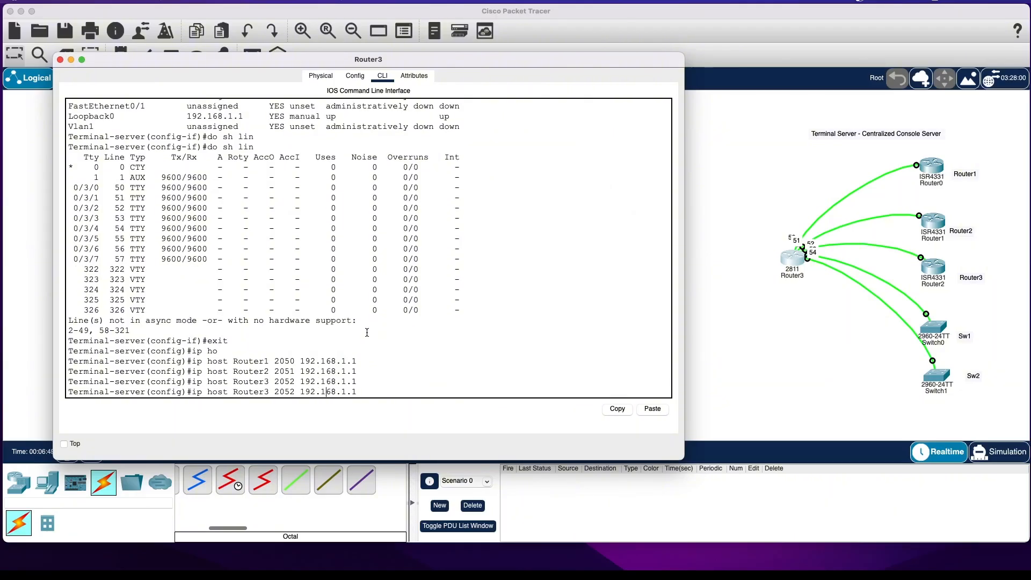
key("Left")
key("Left")
key("Left")
key("Left")
key("Left")
key("Left")
key("Left")
key("Left")
key("Left")
key("Left")
key("Left")
key("Left")
key("Left")
key("Left")
key("Left")
key("Left")
key("Left")
key("BackSpace")
key("BackSpace")
key("BackSpace")
key("BackSpace")
key("BackSpace")
key("BackSpace")
key("BackSpace")
type("Sw1")
key("Right")
key("Right")
key("Right")
key("Right")
key("Right")
key("BackSpace")
type("3")
key("Return")
Add an ip host entry mapping Sw2 to port 2054 at 192.168.1.1, reusing the previous command.
key("Up")
key("Left")
key("Left")
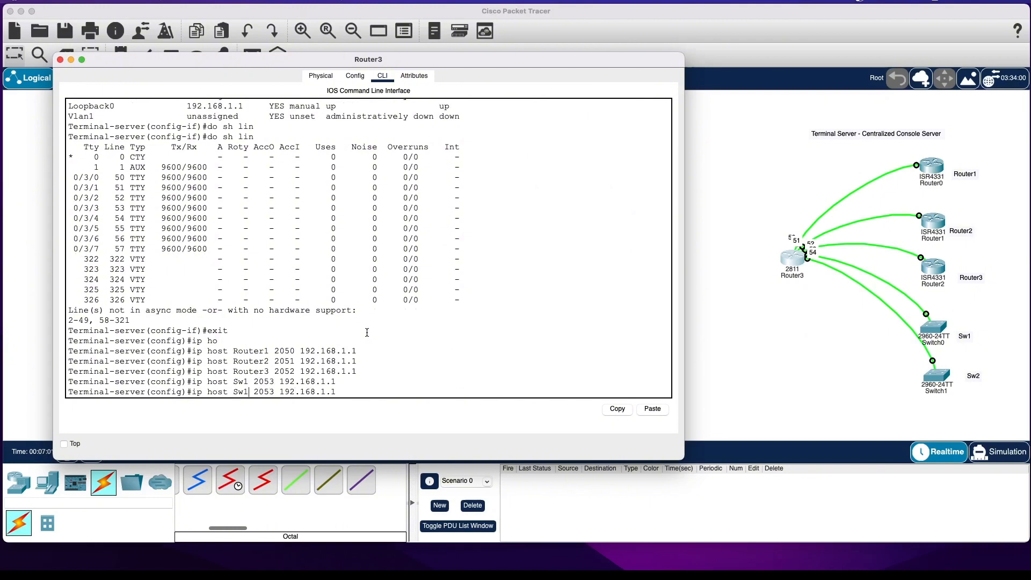
key("Left")
key("Left")
key("Left")
key("BackSpace")
type("2")
key("BackSpace")
type("4")
key("Return")
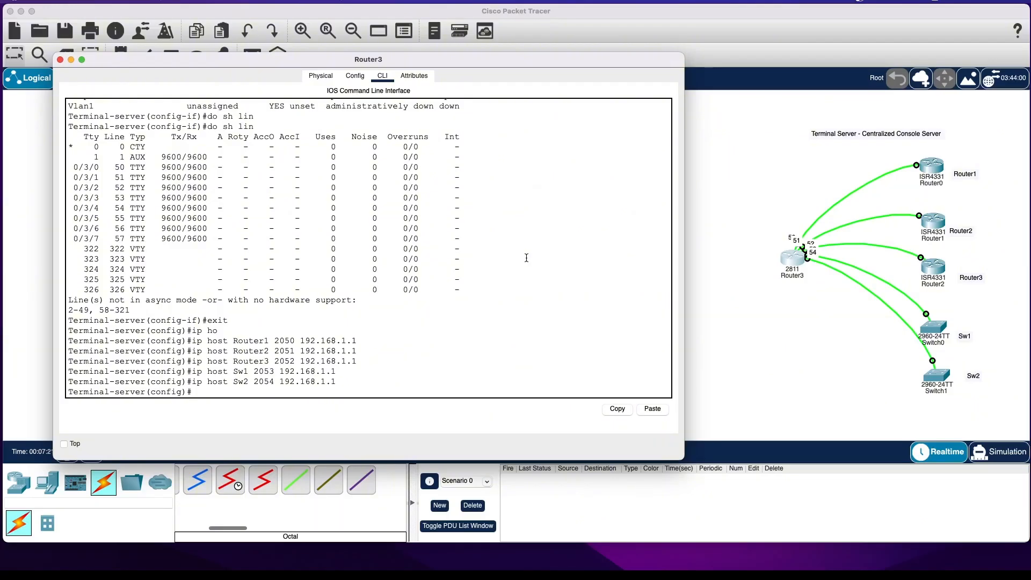
Exit to privileged EXEC mode and re-enter global configuration mode with conf t.
left_click(500, 293)
type("exit")
key("Return")
key("Return")
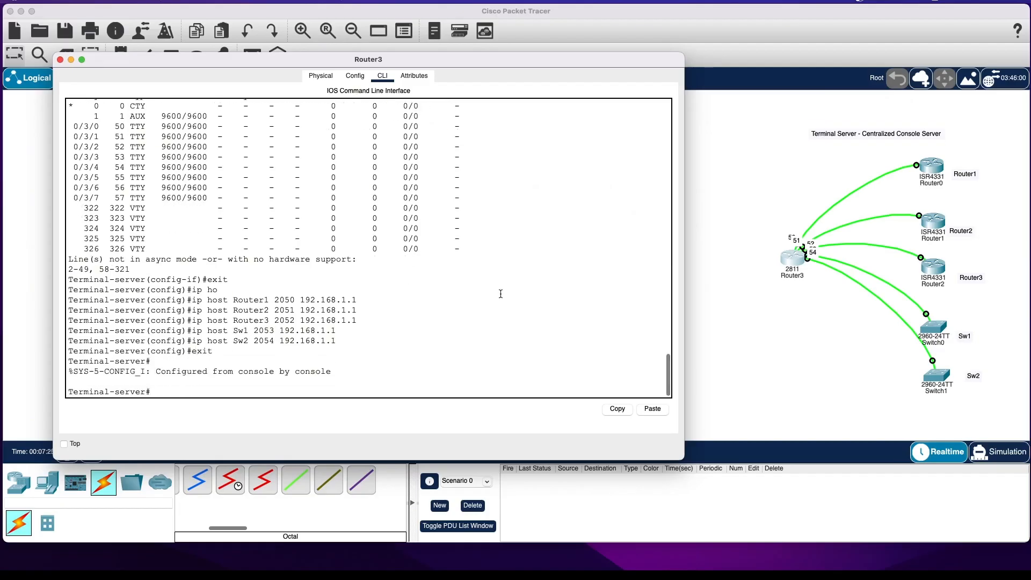
type("conf t")
key("Return")
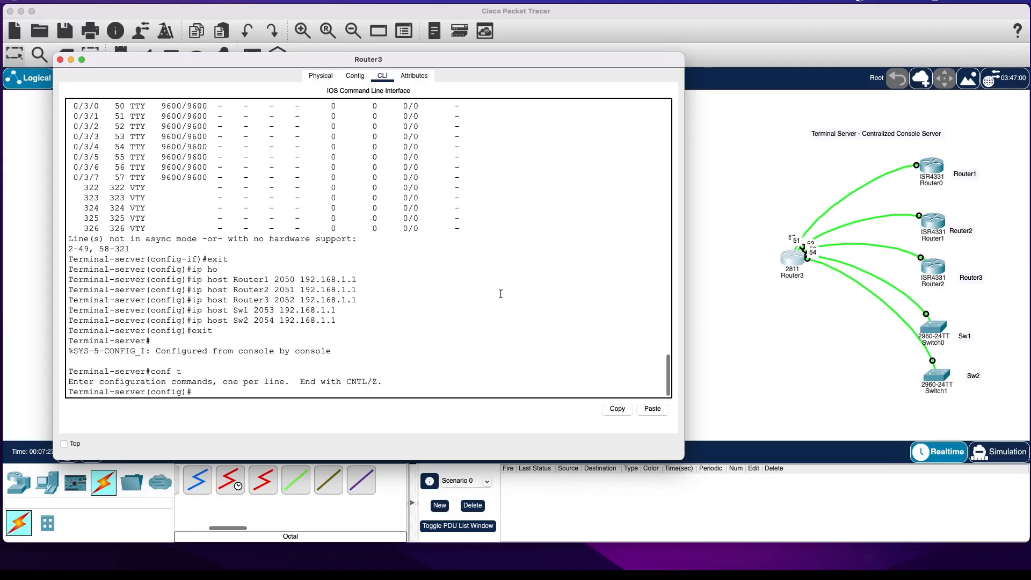
Create a local user account on the terminal server with the username command, entering the username and the account password.
type("user")
key("Tab")
type("rogan")
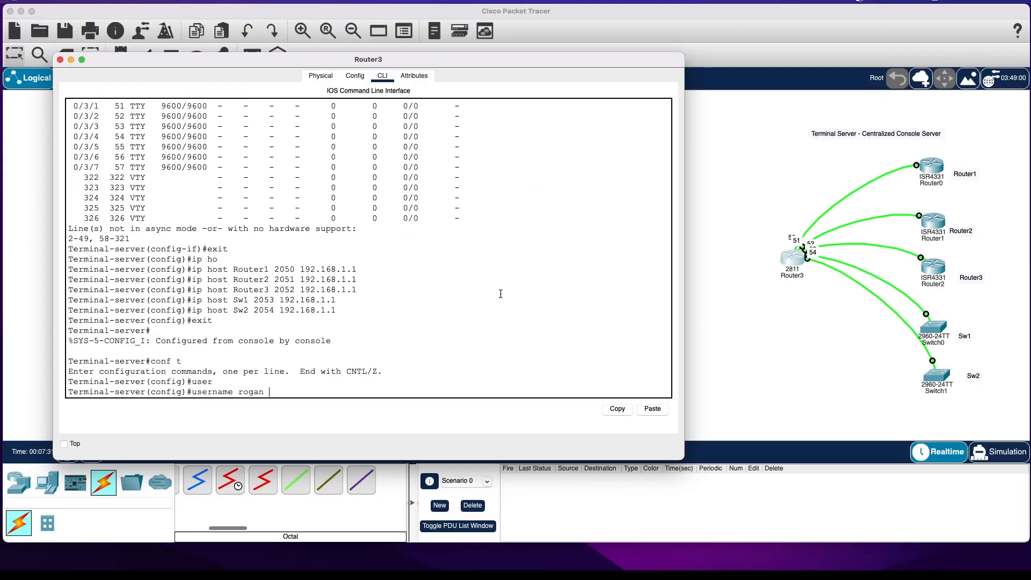
type(" pa")
key("Tab")
type("cisco")
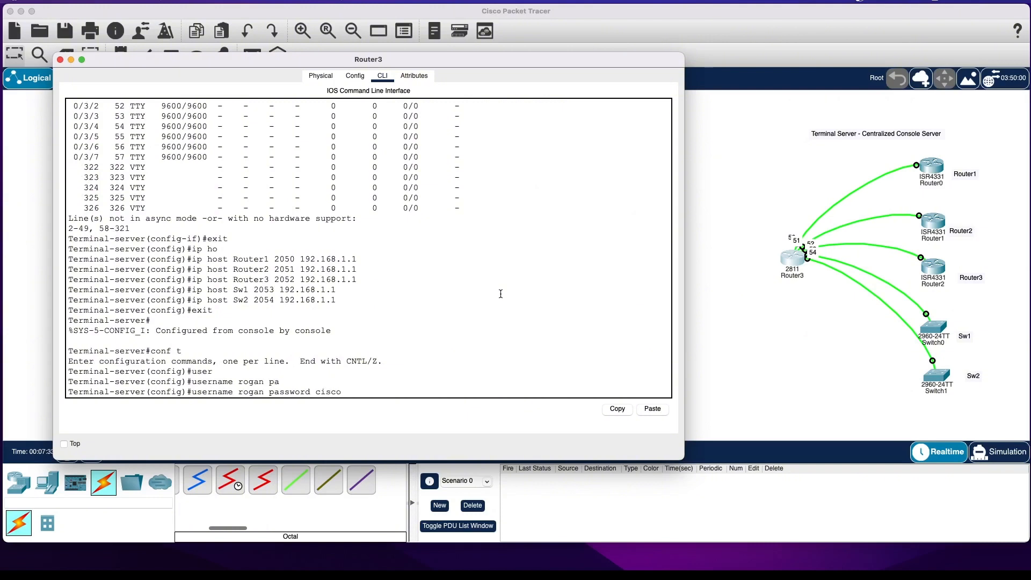
key("Return")
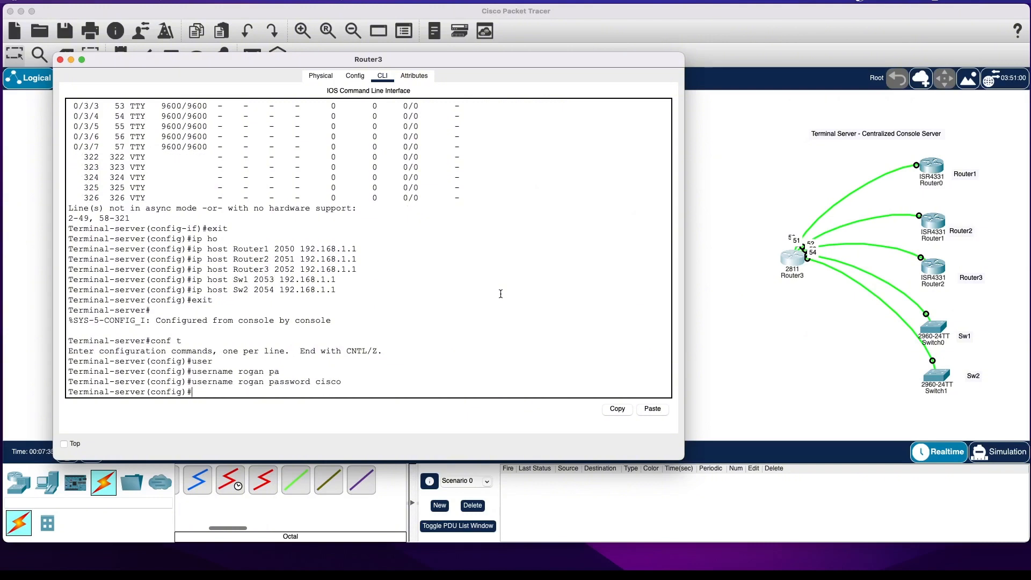
Set the terminal server's IP domain name to rogansnetwork.com.
type("ip domain-nam")
key("Tab")
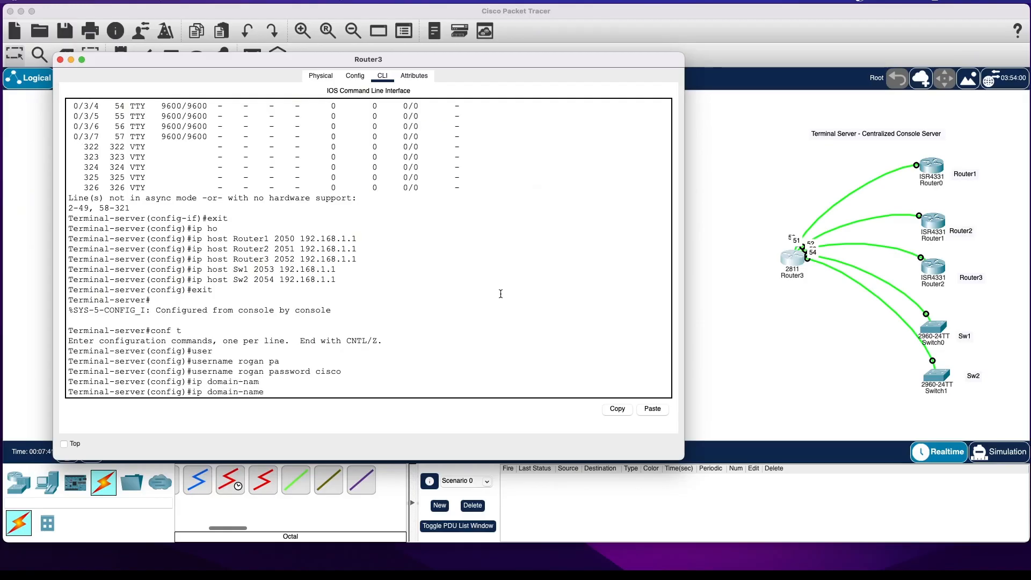
type("rogansnetwork.com")
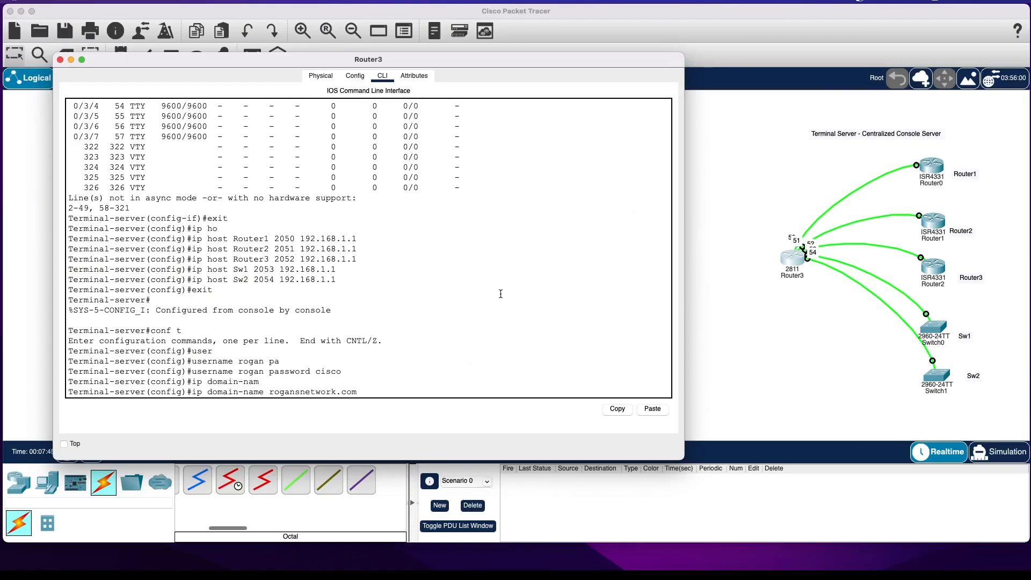
key("Return")
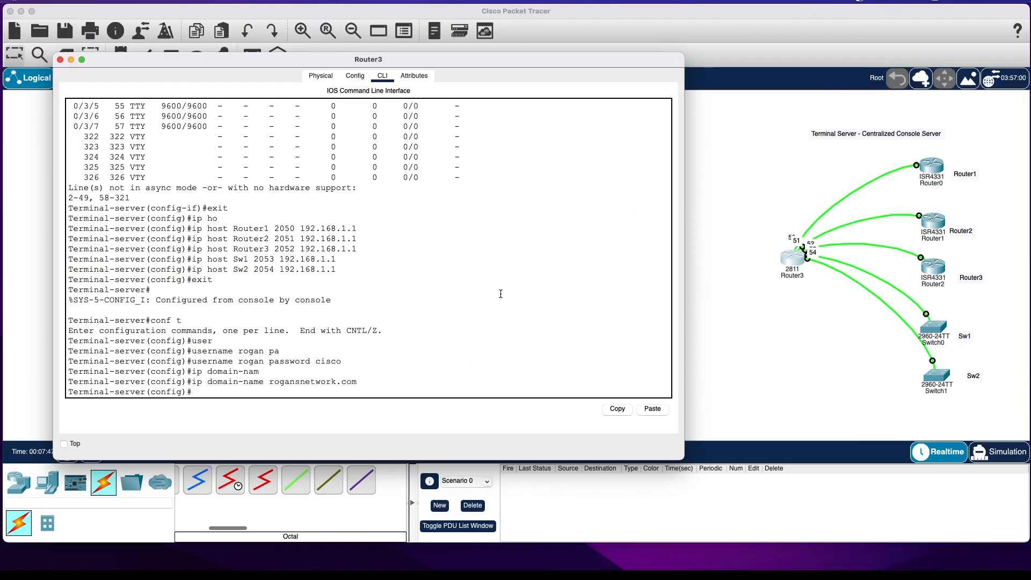
type("ip ssh")
key("Tab")
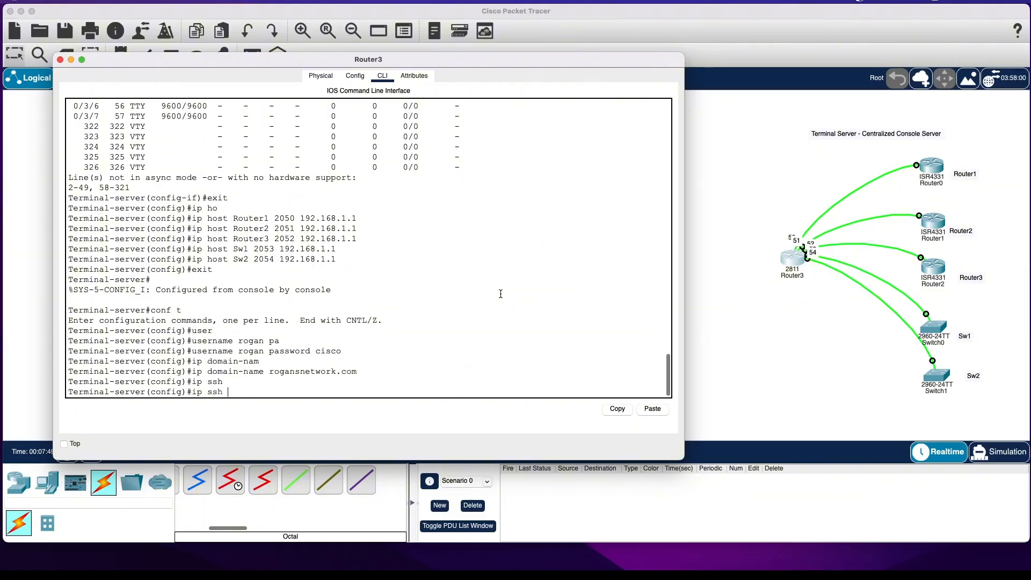
key("BackSpace")
key("BackSpace")
key("BackSpace")
key("BackSpace")
key("BackSpace")
key("BackSpace")
key("BackSpace")
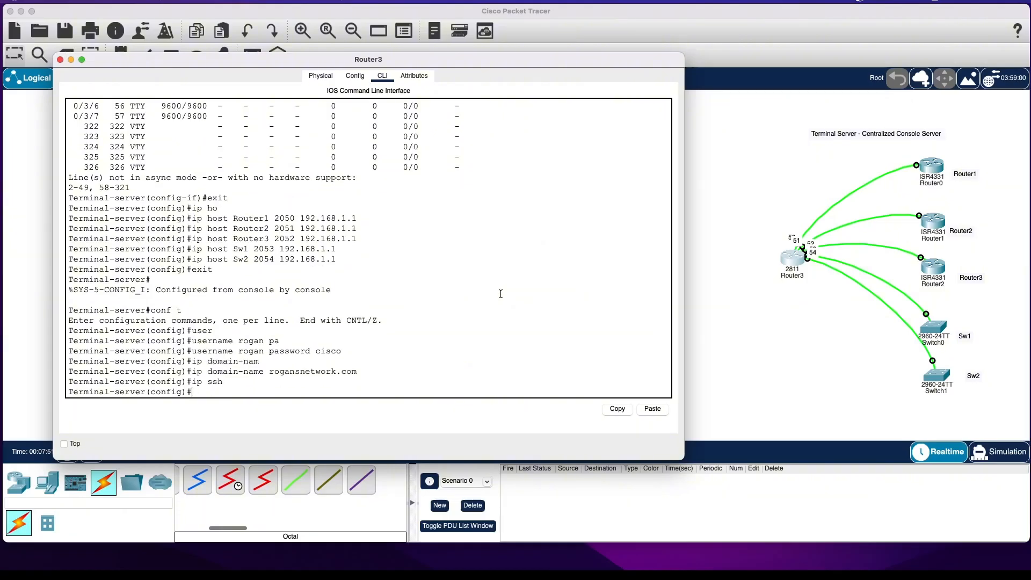
Generate RSA keys on the terminal server with crypto key generate rsa, using a 1024-bit modulus.
type("cry")
key("Tab")
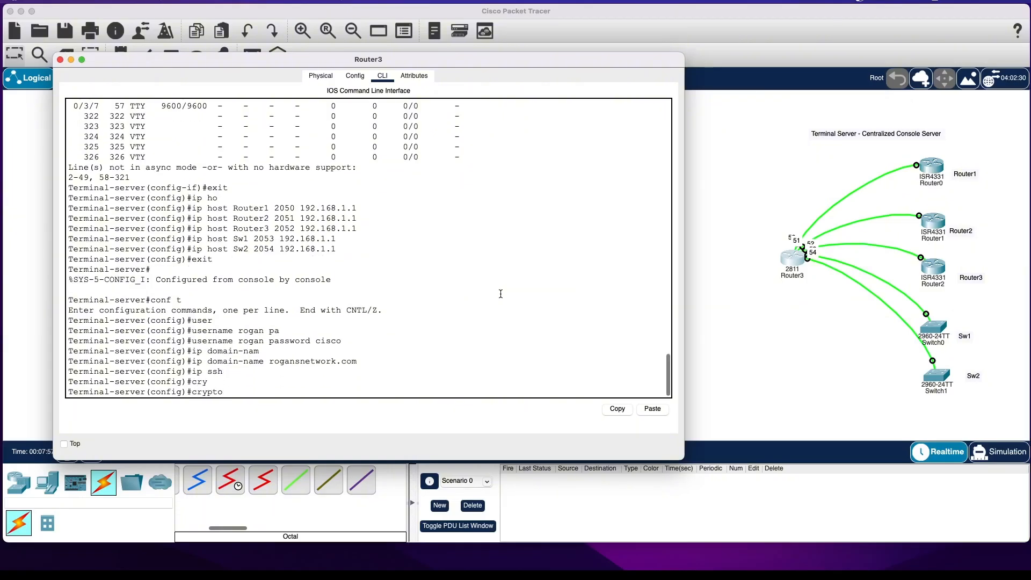
type("ke")
key("Tab")
type("g")
key("Tab")
type("r")
key("Tab")
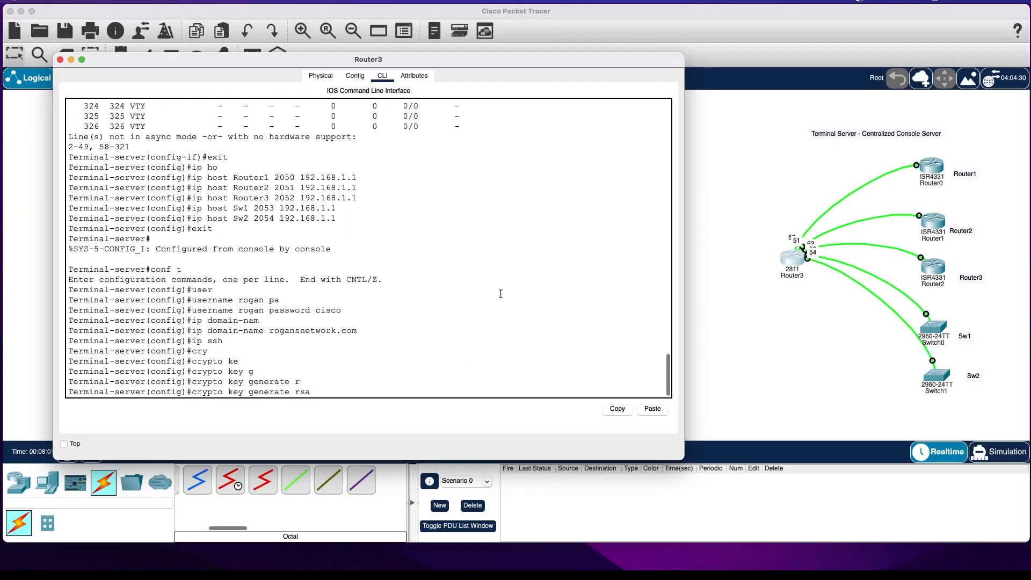
key("Return")
type("1")
type("4")
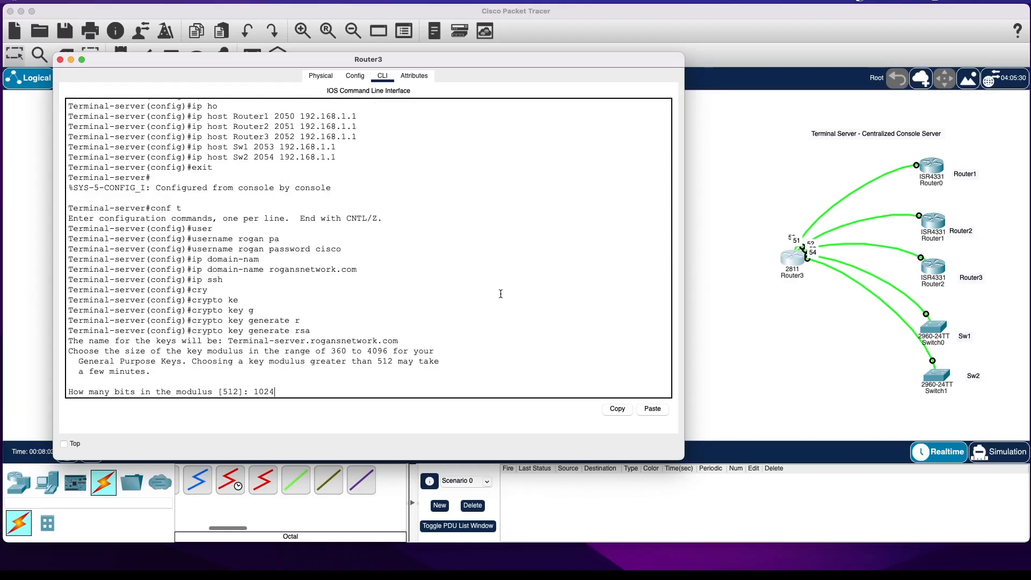
key("Return")
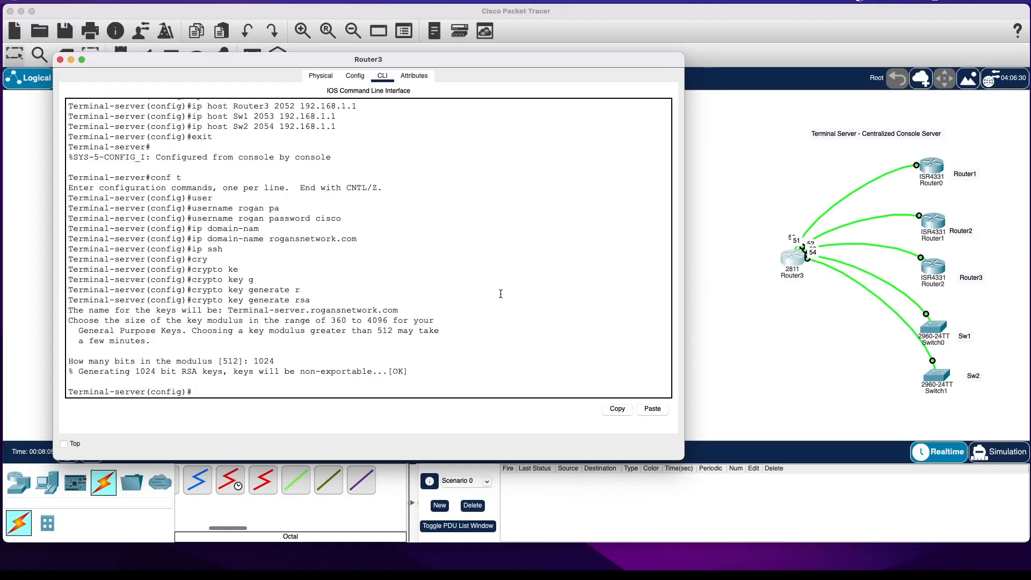
Set the terminal server to SSH version 2 with the ip ssh version command.
type("ssh")
key("BackSpace")
key("BackSpace")
key("BackSpace")
type("ip ssh ")
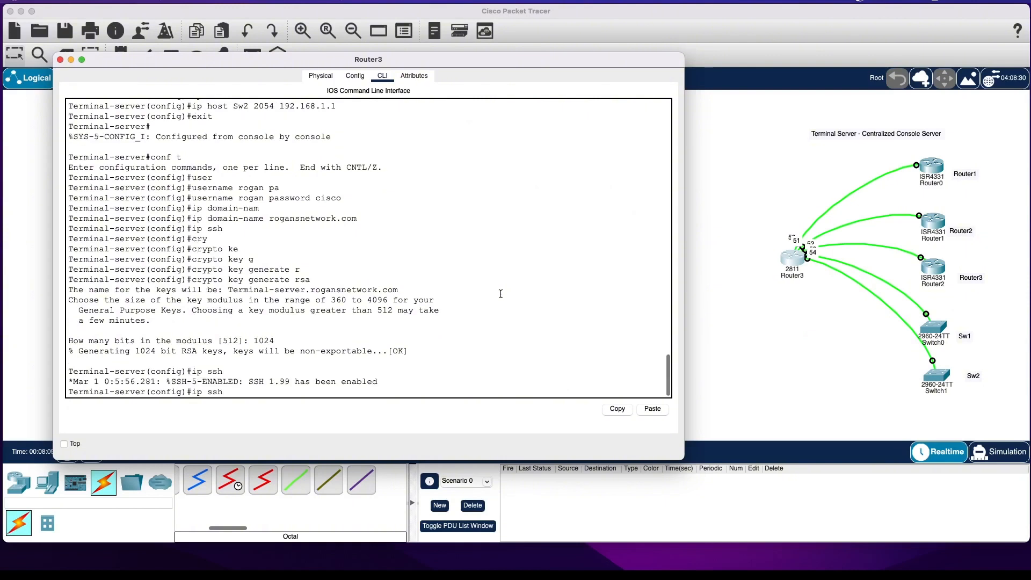
type("ver")
key("Tab")
type("2")
key("Return")
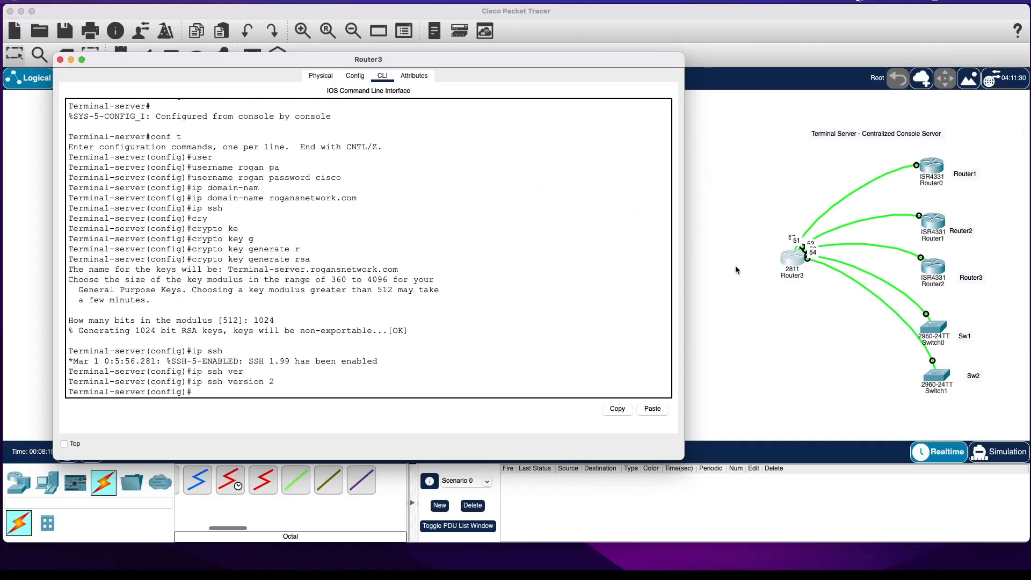
Display the available options of the line command with context help in global configuration mode.
left_click(481, 260)
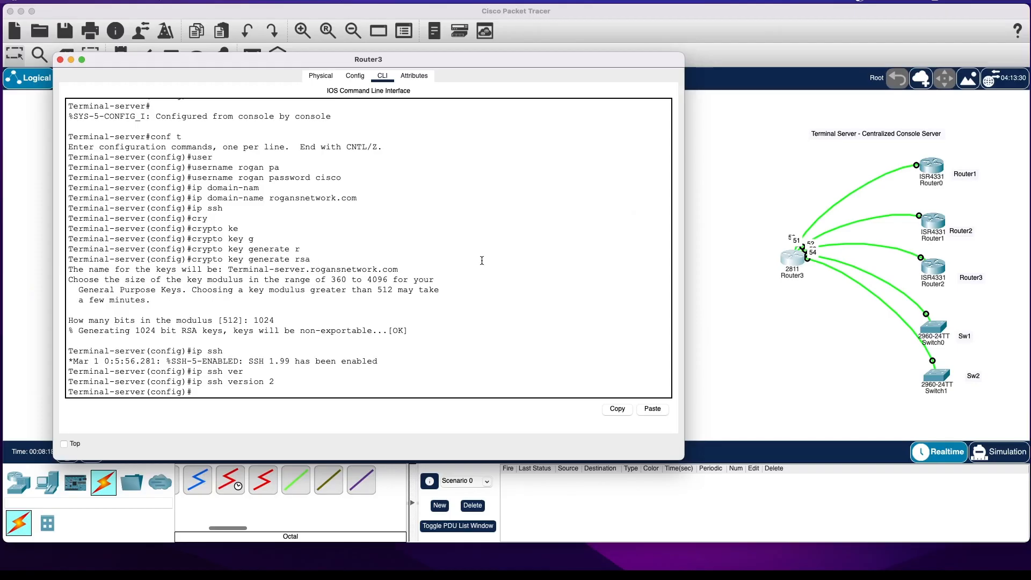
type("lin")
key("Tab")
type("?")
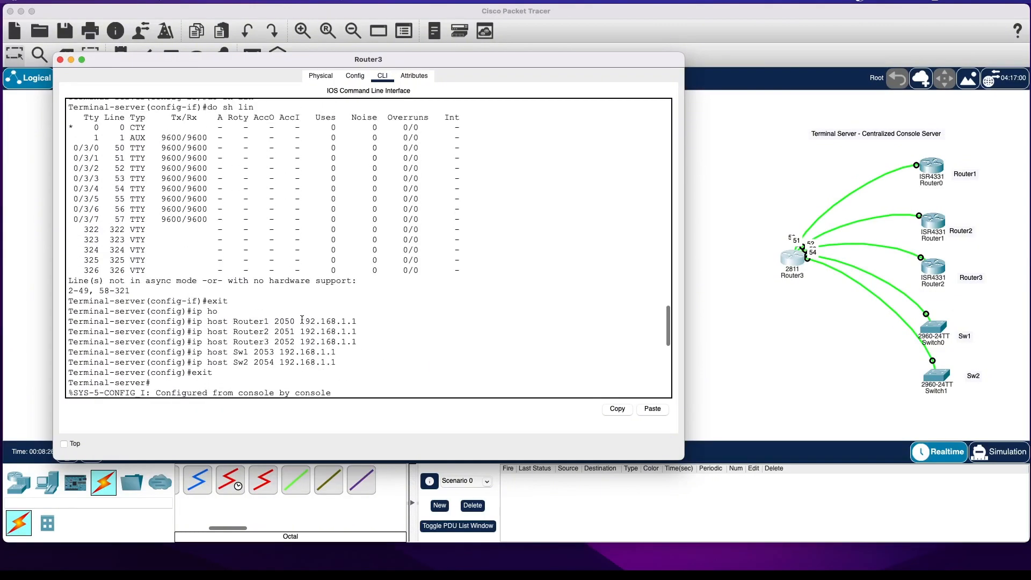
Enter line configuration mode for the terminal server's asynchronous lines 0/3/0 through 0/3/4.
scroll(84, 201, "up", 3)
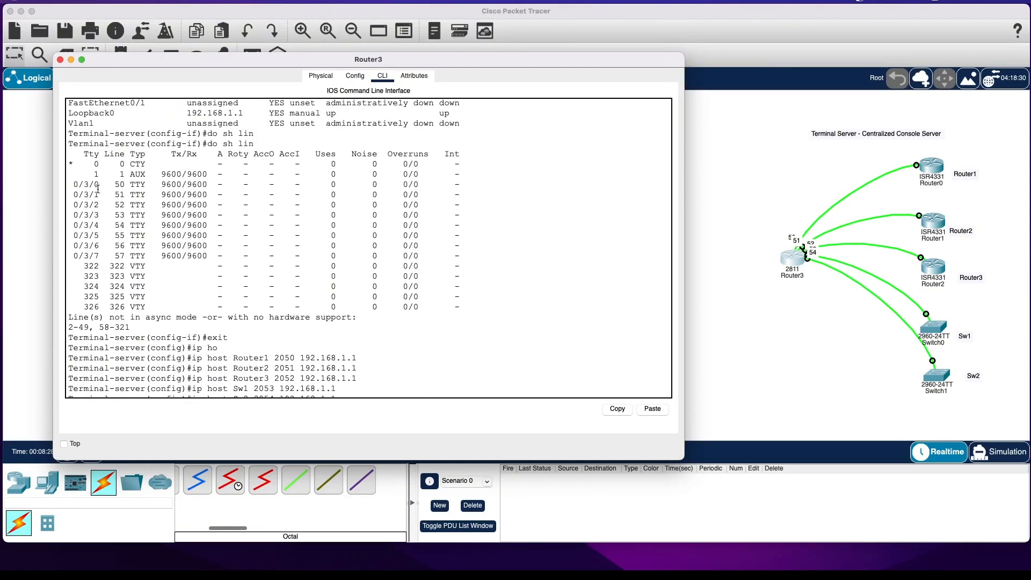
scroll(99, 218, "down", 10)
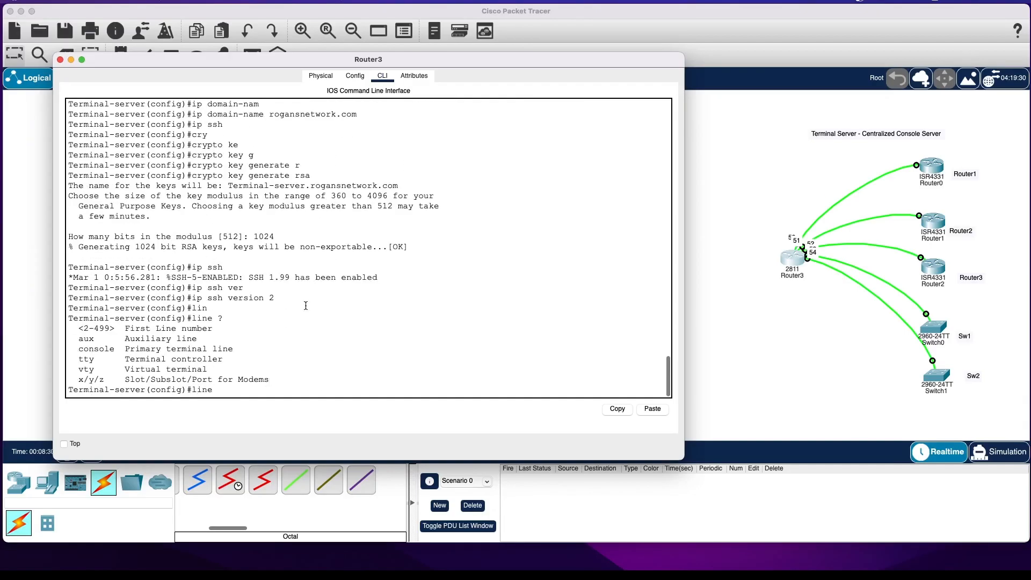
type("0/3/0 0/3/4")
key("Return")
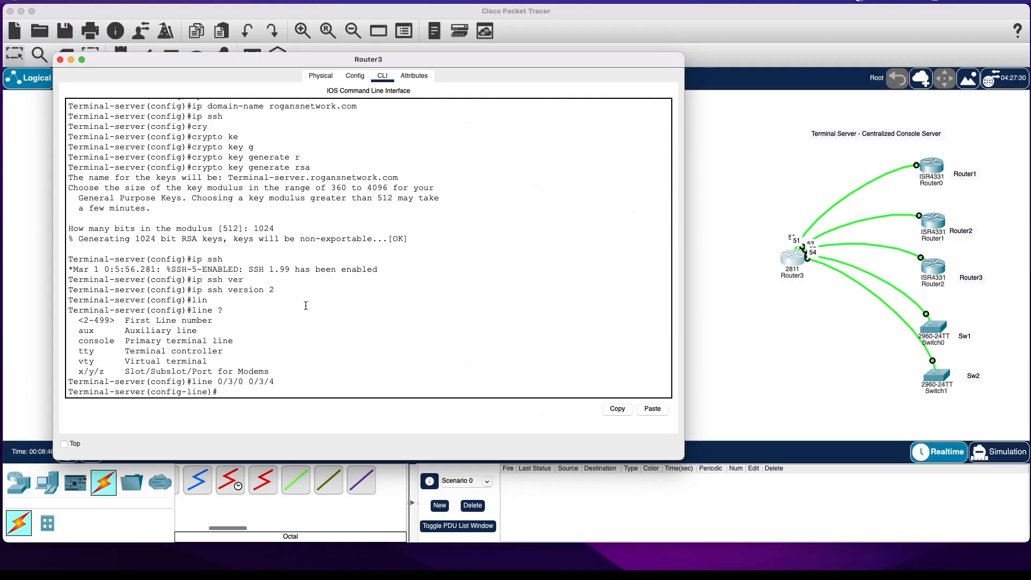
Check the transport input options and allow all protocols on lines 0/3/0 through 0/3/4.
type("tra")
key("Tab")
type("in")
key("Tab")
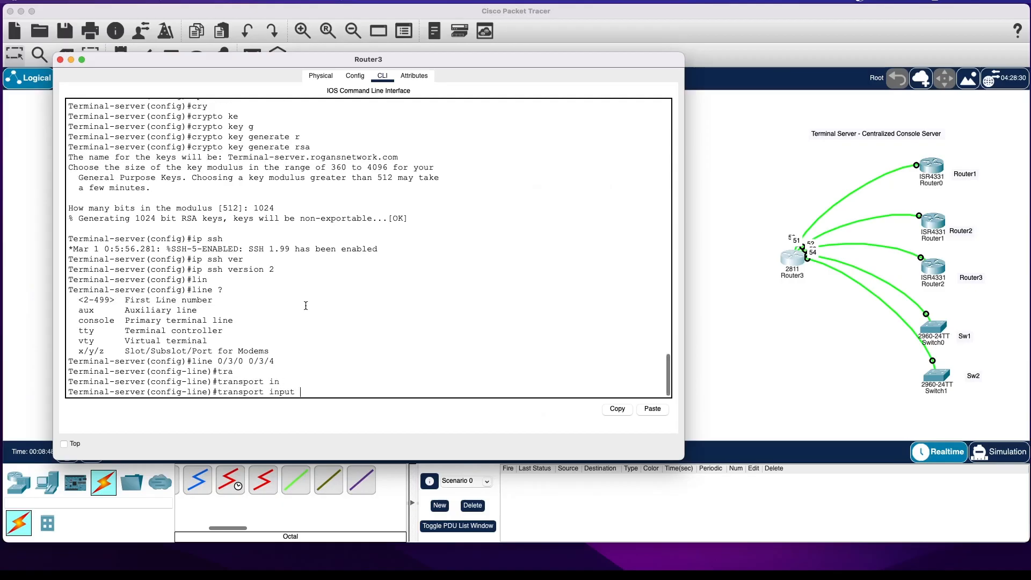
type("?")
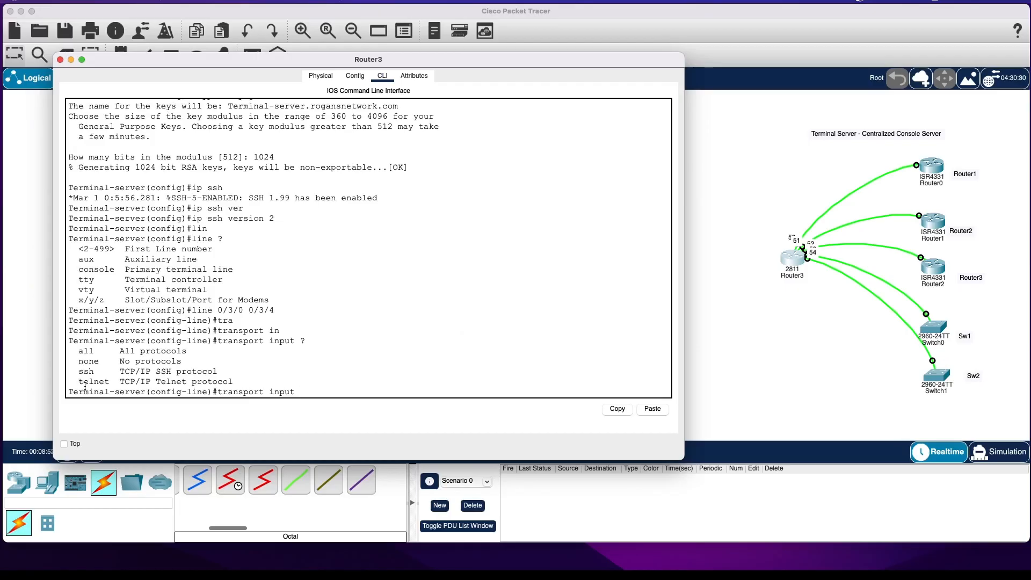
type("all")
key("Return")
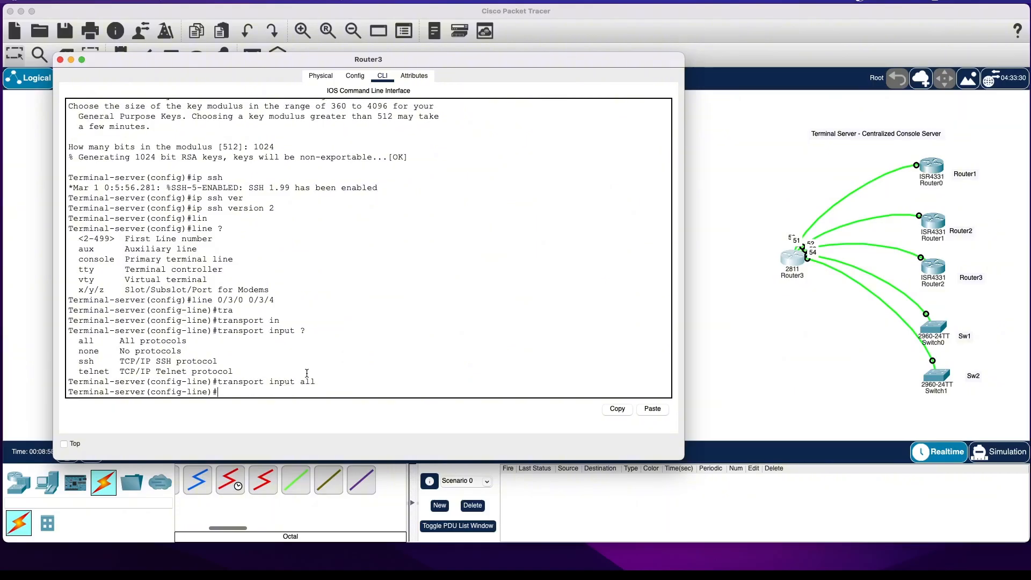
Require local user authentication on the asynchronous lines with login local, and return to global configuration mode.
type("login")
key("Tab")
type("lo")
key("Tab")
key("Return")
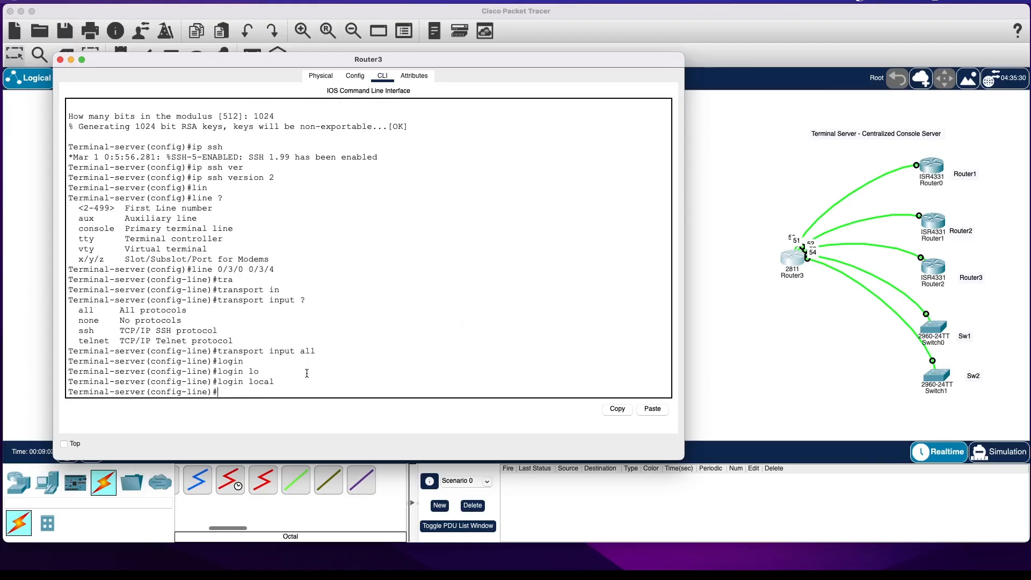
type("exit")
key("Return")
key("Return")
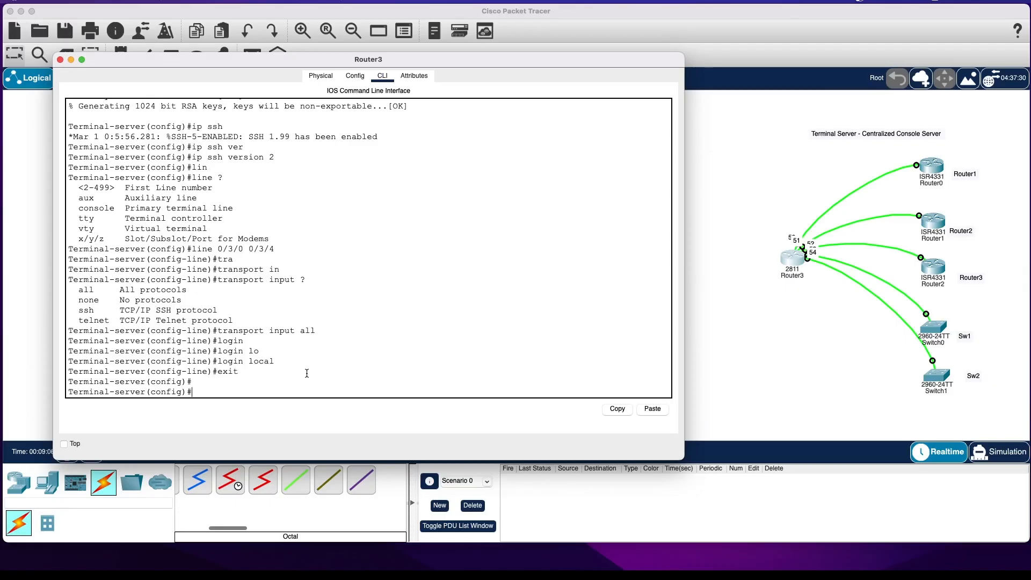
Set the terminal server's enable secret password.
type("en")
key("Tab")
type("ab")
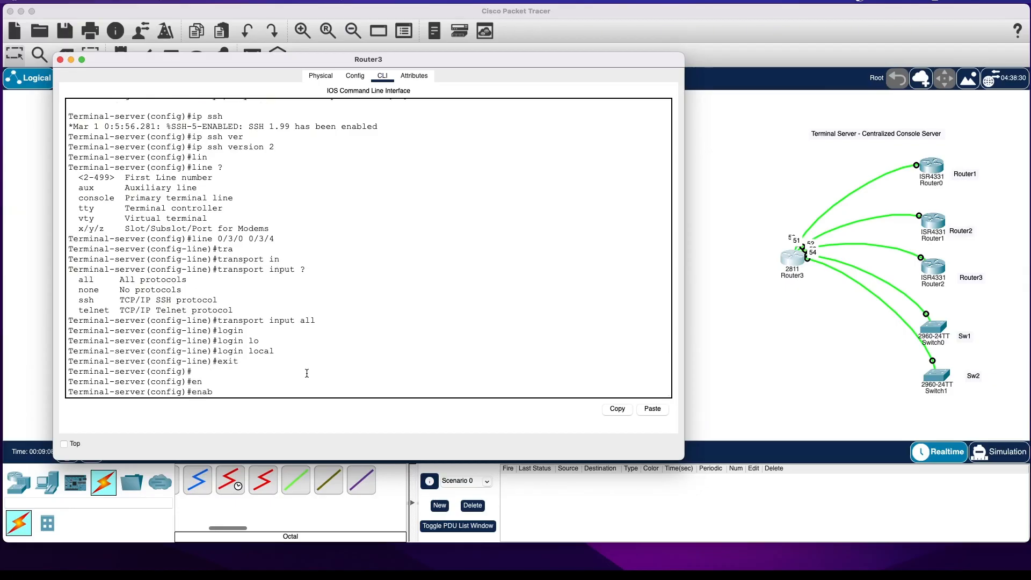
key("Tab")
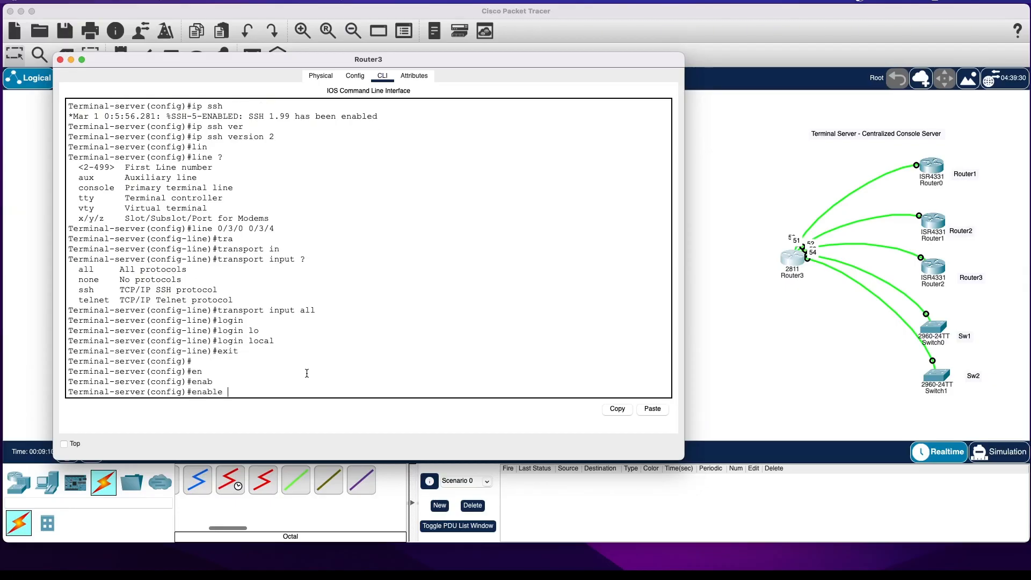
type("se")
key("Tab")
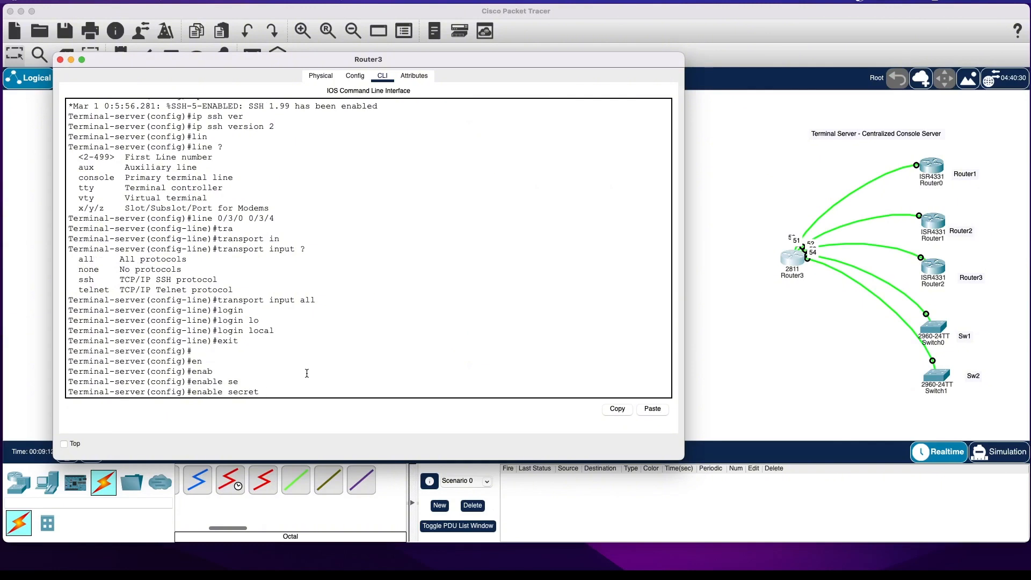
type("AS")
key("BackSpace")
key("BackSpace")
key("BackSpace")
key("BackSpace")
type("rt cisc")
key("BackSpace")
key("BackSpace")
key("BackSpace")
key("BackSpace")
key("BackSpace")
key("BackSpace")
key("BackSpace")
type("et cisco")
key("Return")
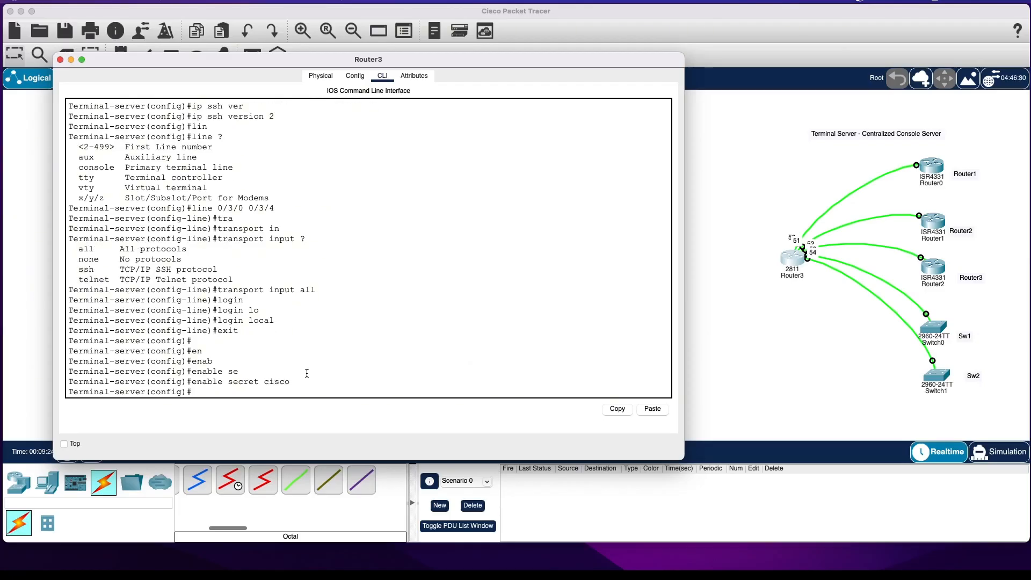
Leave configuration mode and save the terminal server's configuration with the wr command.
type("exit")
key("Return")
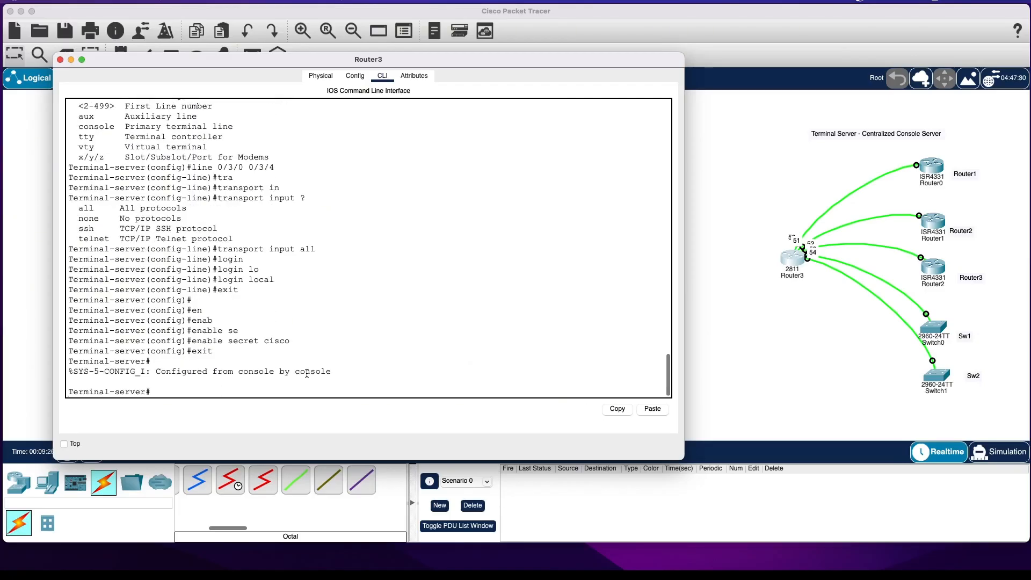
type("wr")
key("Return")
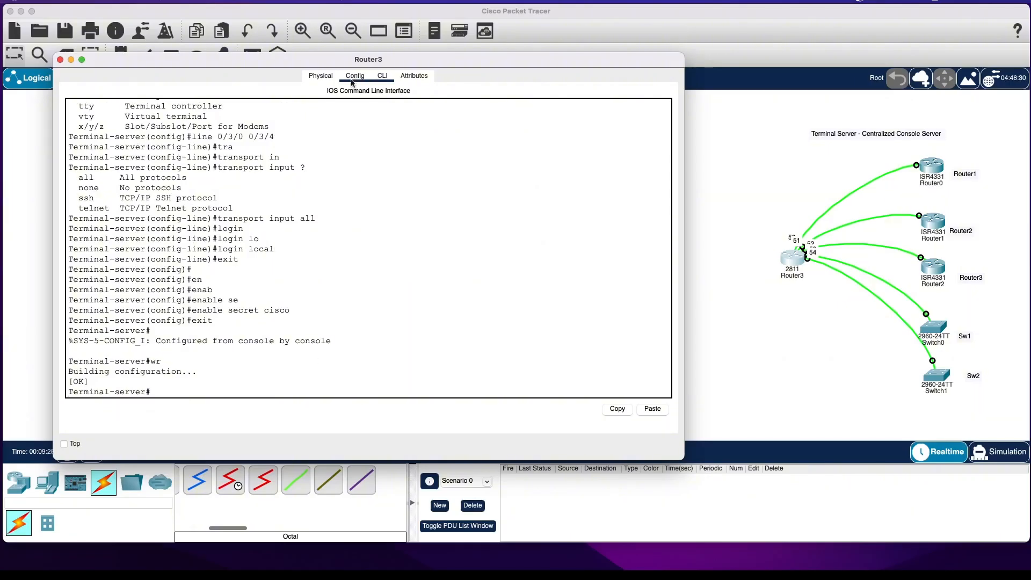
Open a connection from the terminal server to Router1's console using the host name Router1.
left_click_drag(323, 56, 301, 51)
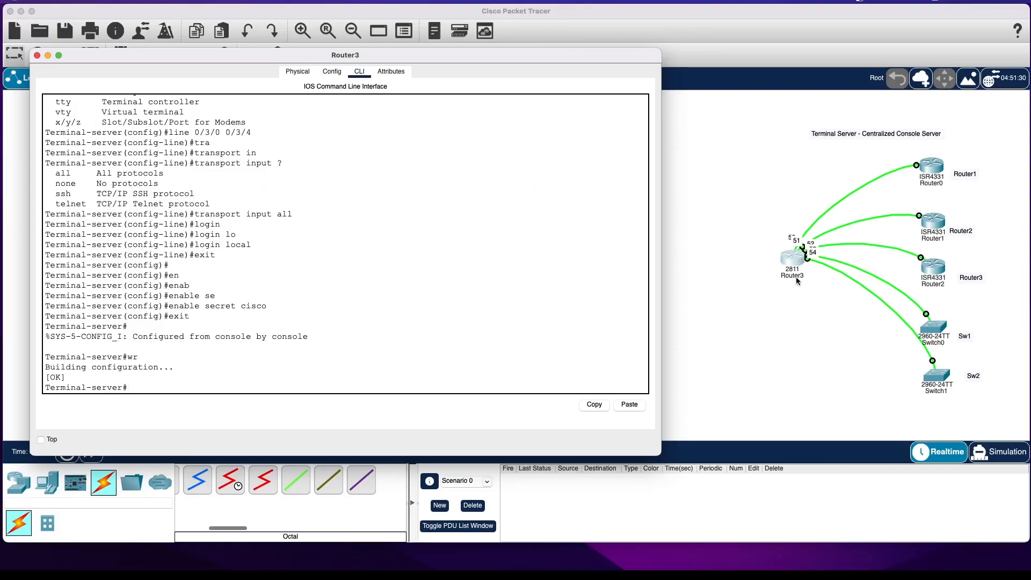
left_click(425, 297)
type("Router1")
key("Return")
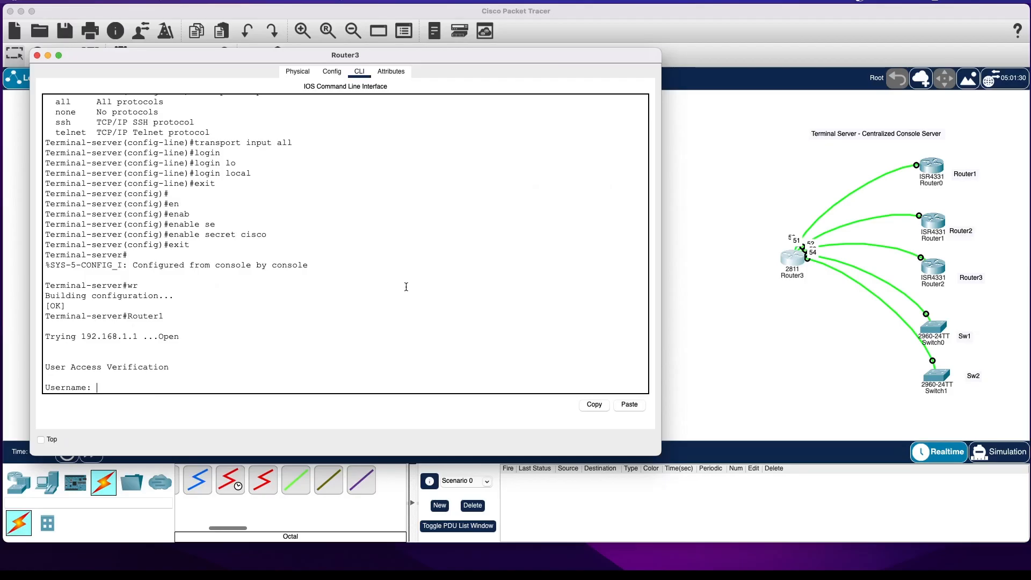
Authenticate the Router1 console connection with the local username and password.
key("Return")
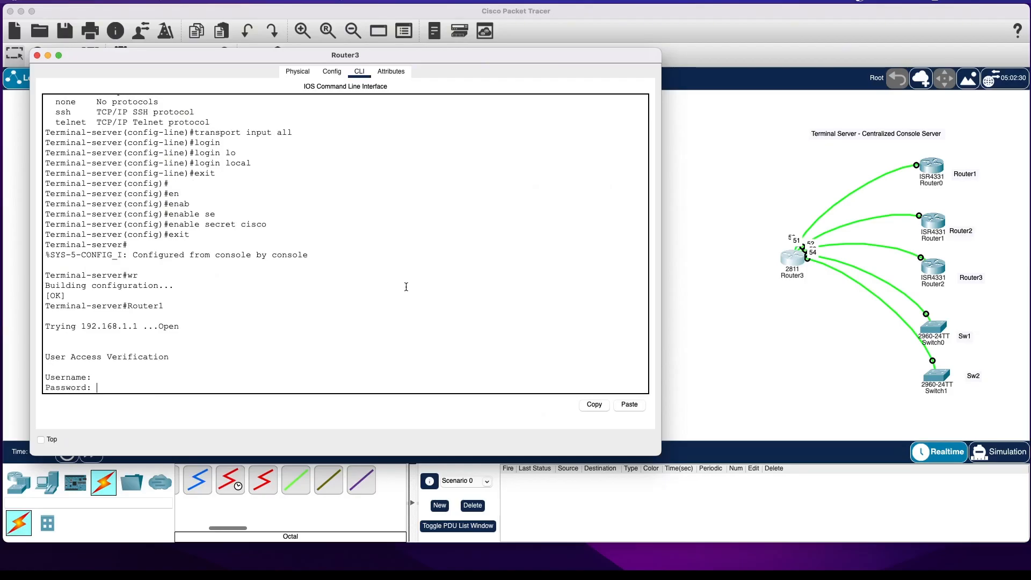
key("Return")
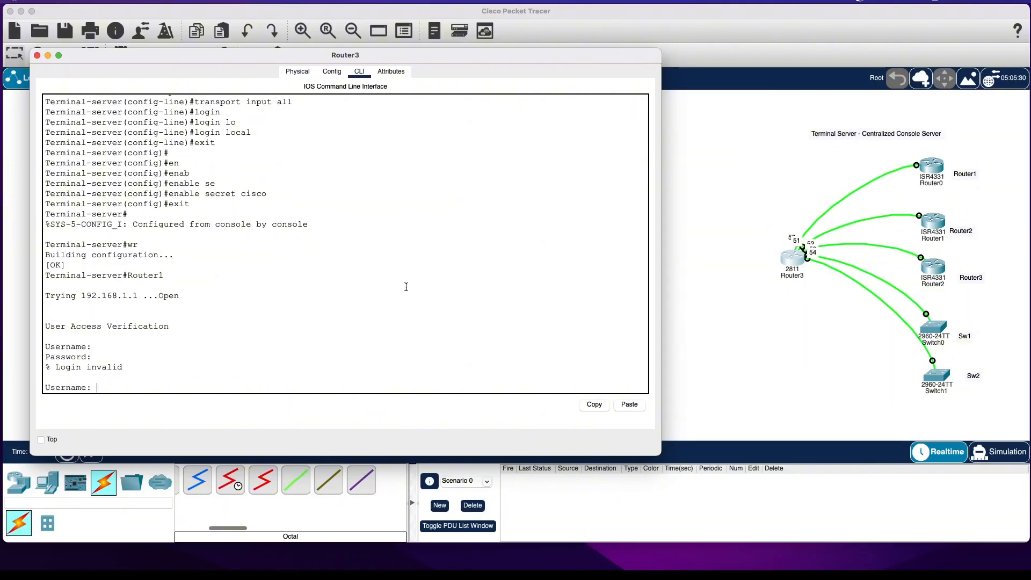
key("Return")
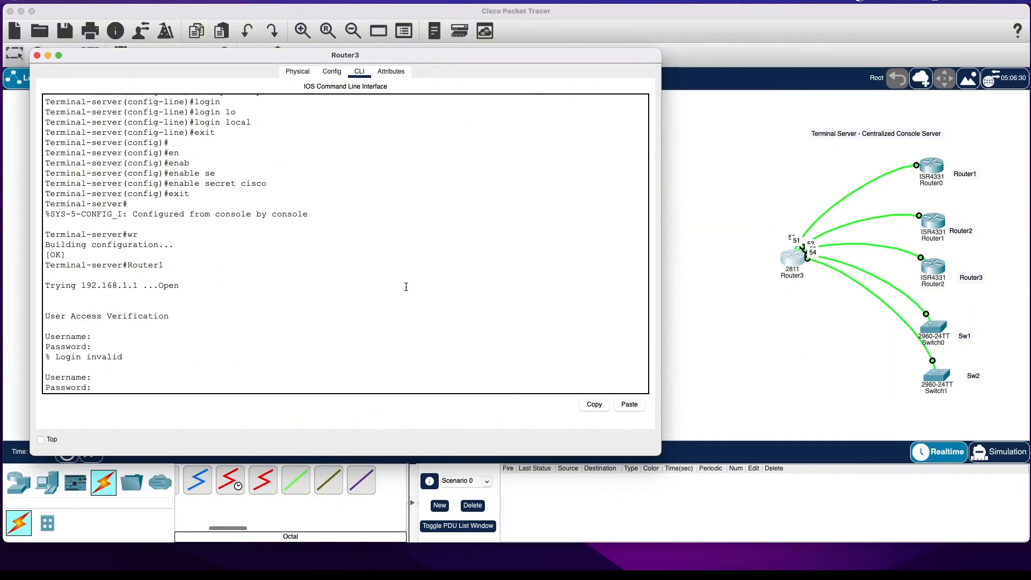
key("Return")
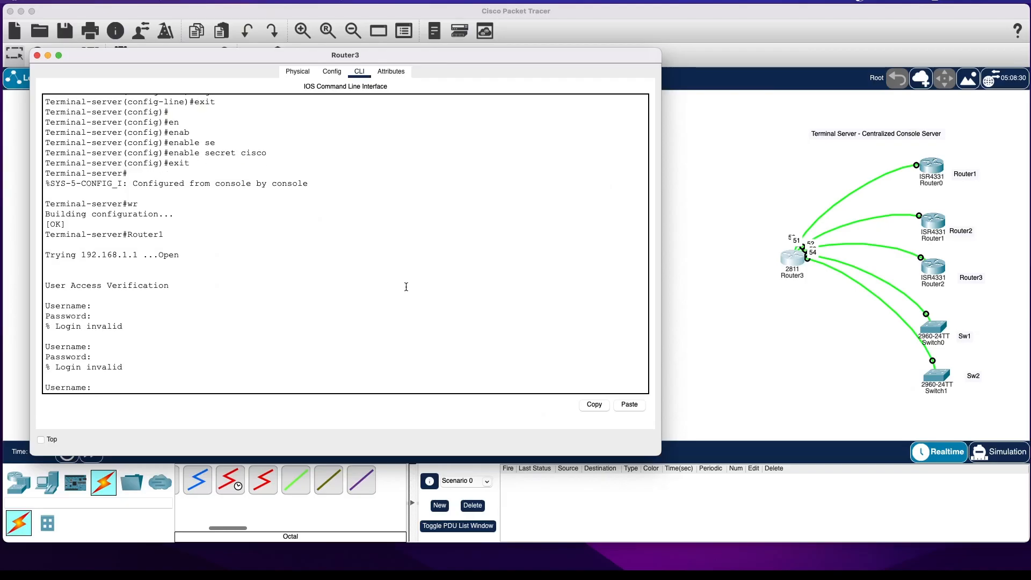
key("Return")
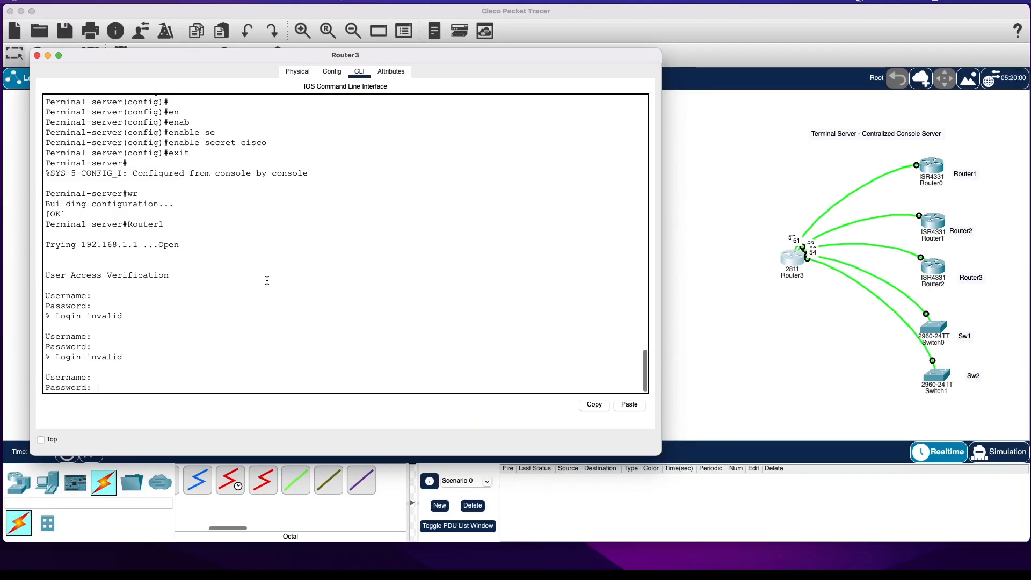
key("Return")
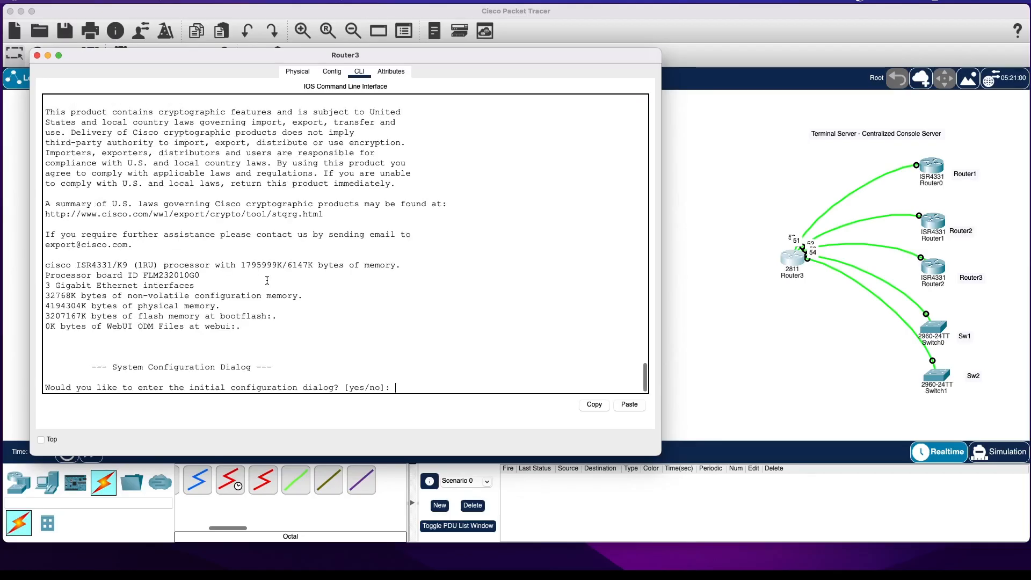
Answer no to the initial configuration dialog on Router1's console and start the command-line session.
type("no")
key("Return")
Enter privileged and global configuration mode on the connected router and set its hostname to Router1.
key("Return")
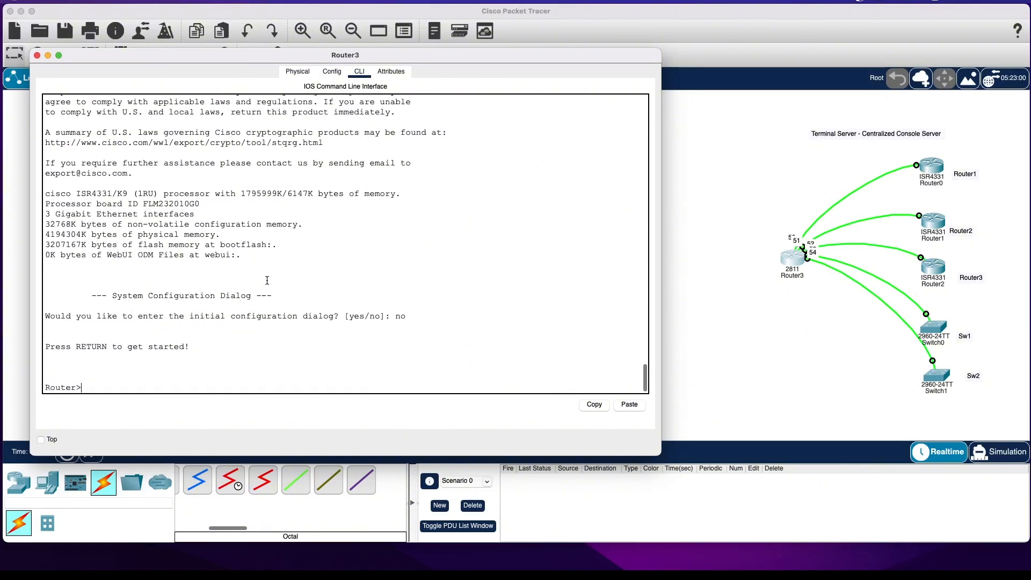
type("rn")
key("Return")
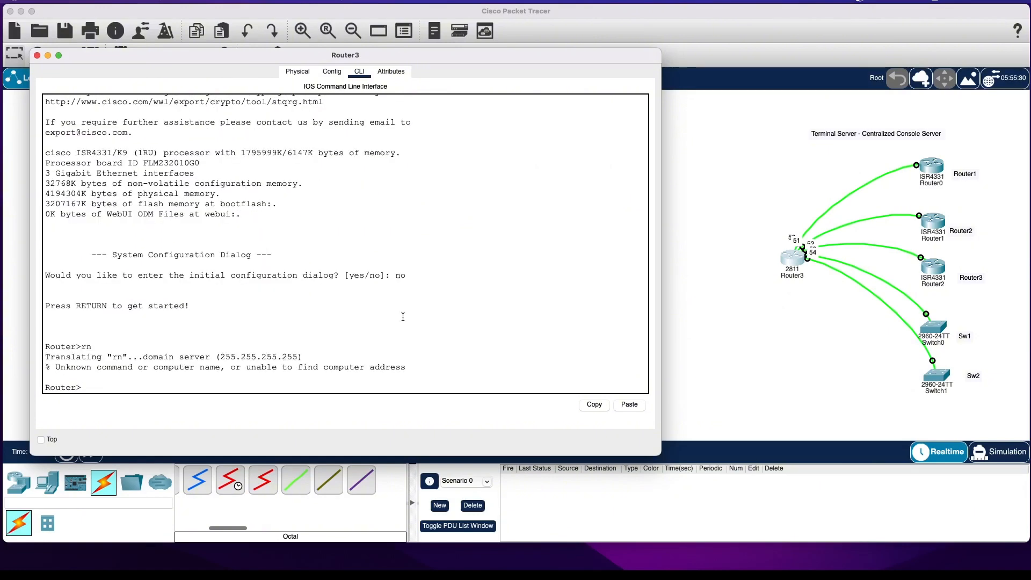
type("en")
key("Return")
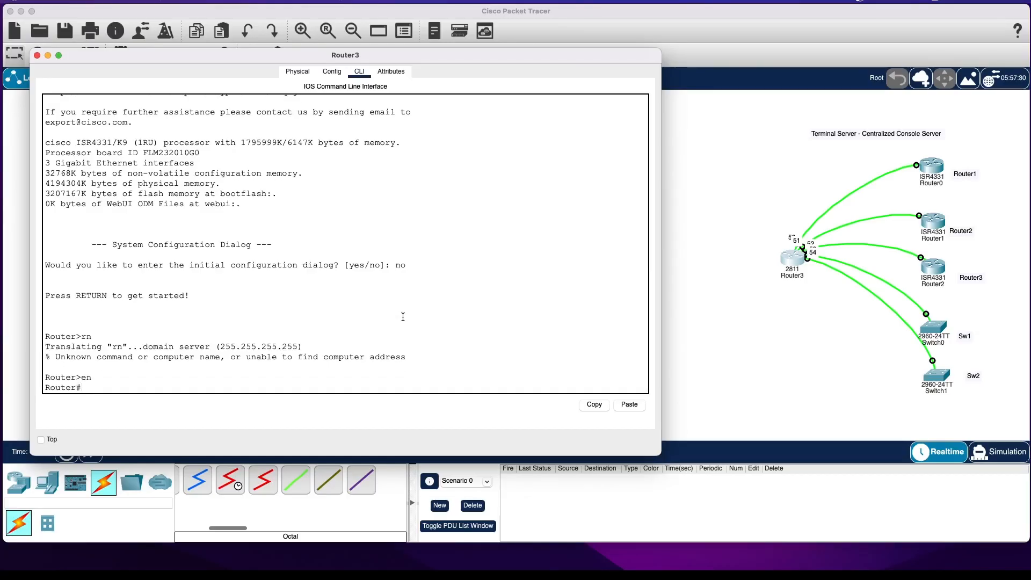
type("conf t")
key("Return")
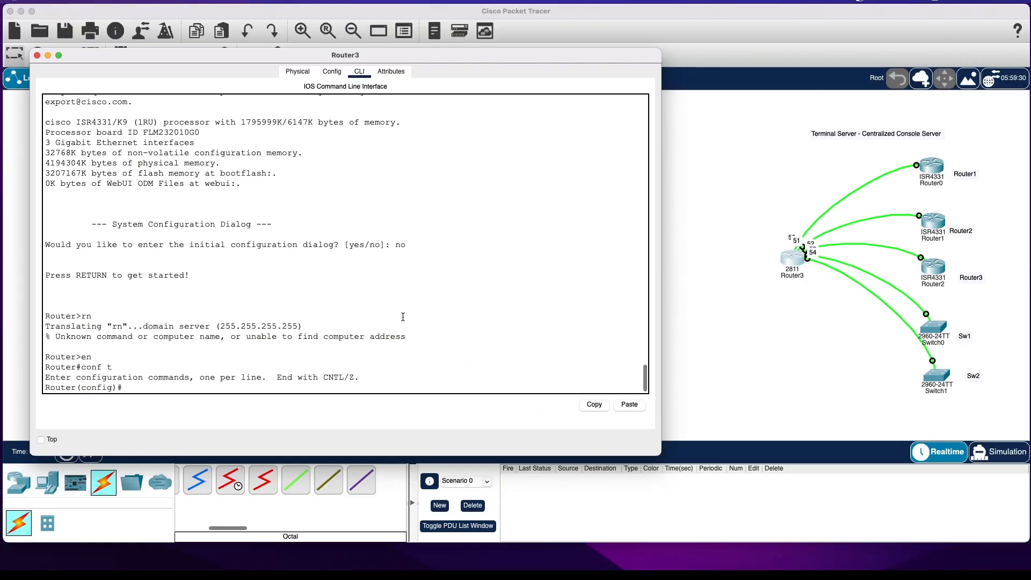
type("hos")
key("Tab")
type("Router1")
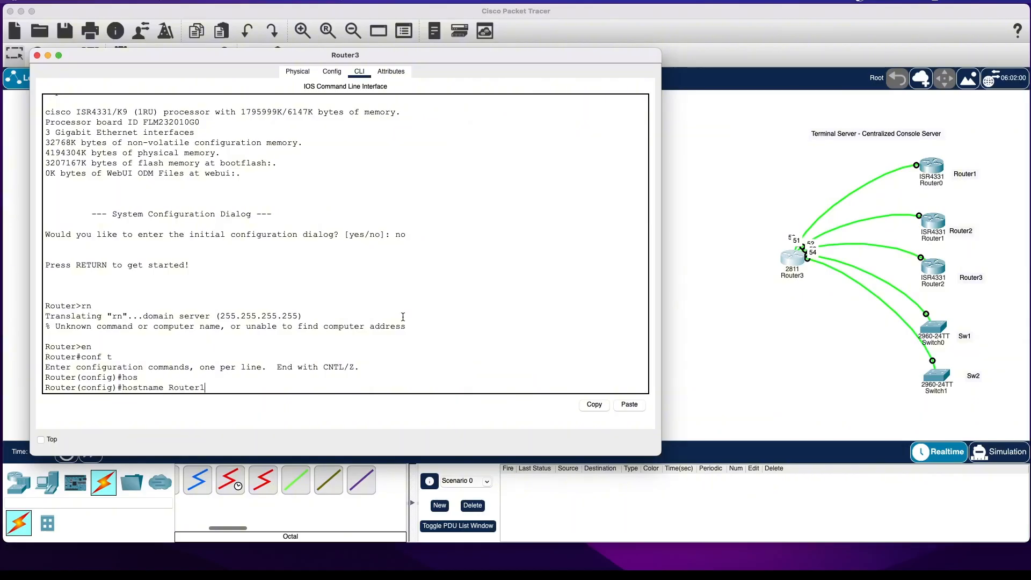
key("Return")
End configuration mode on Router1 and save its configuration with the wr command.
type("end")
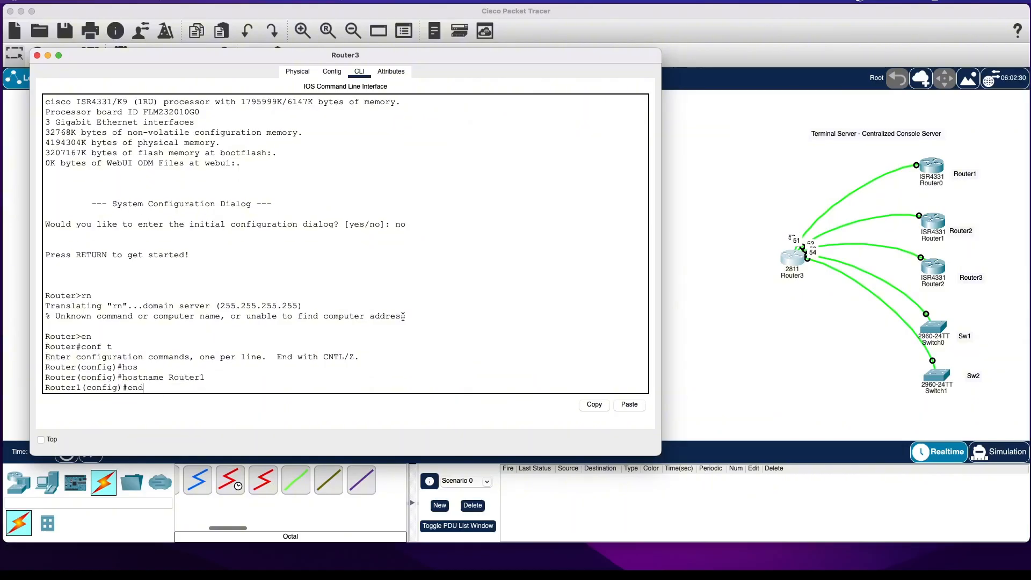
key("Return")
type("wr")
key("Return")
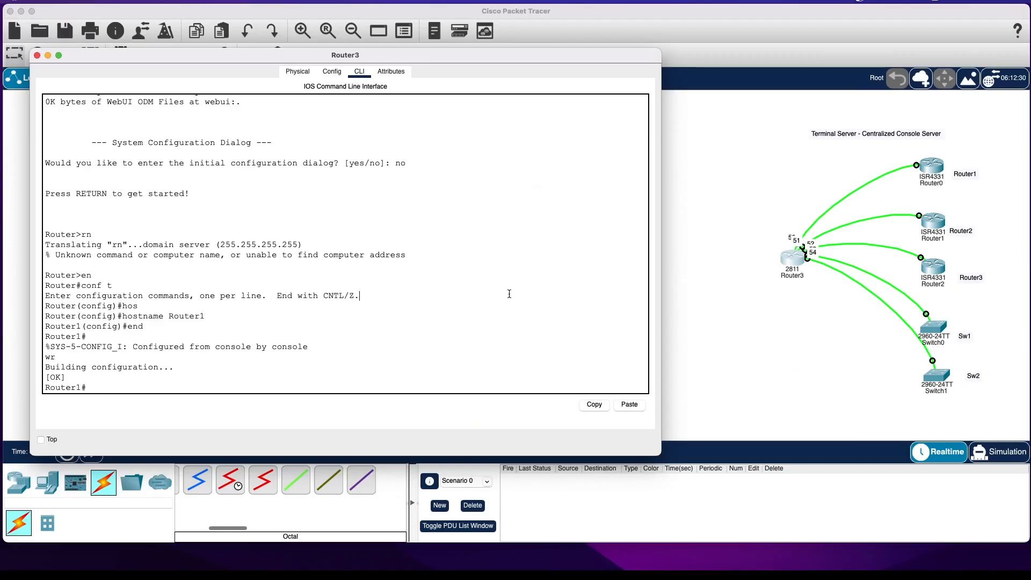
Exit Router1's console session to return to the terminal server's prompt.
type("exi")
type("t")
key("Return")
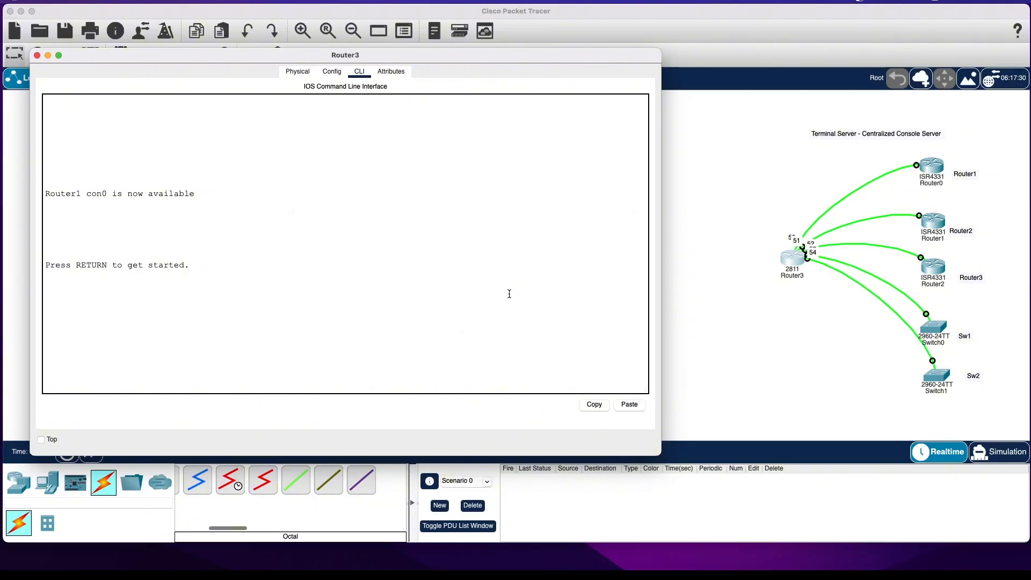
key("Return")
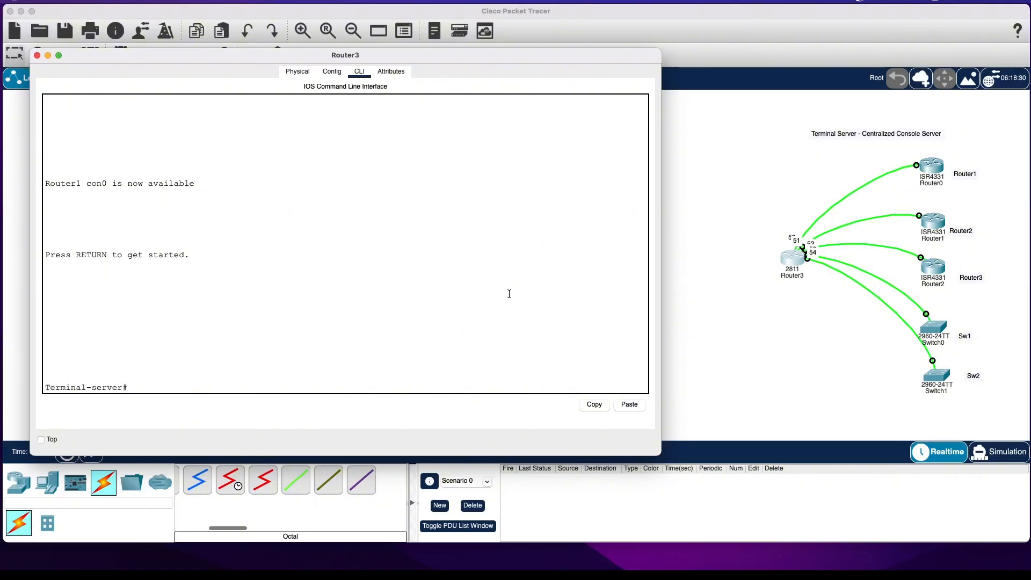
Log out of the terminal server's console and re-enter privileged mode with the enable secret password.
type("exit")
key("Return")
key("Return")
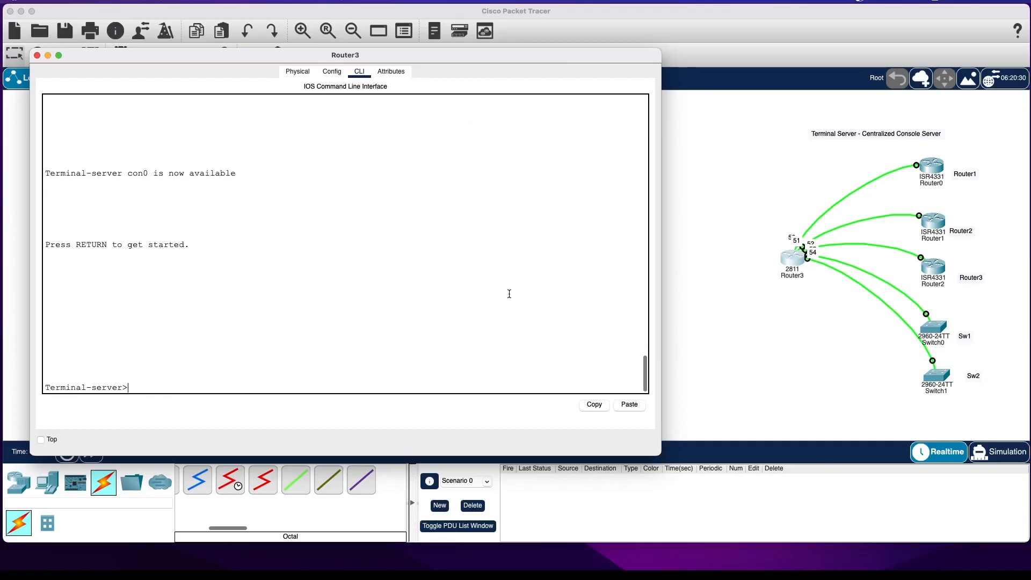
type("en")
key("Return")
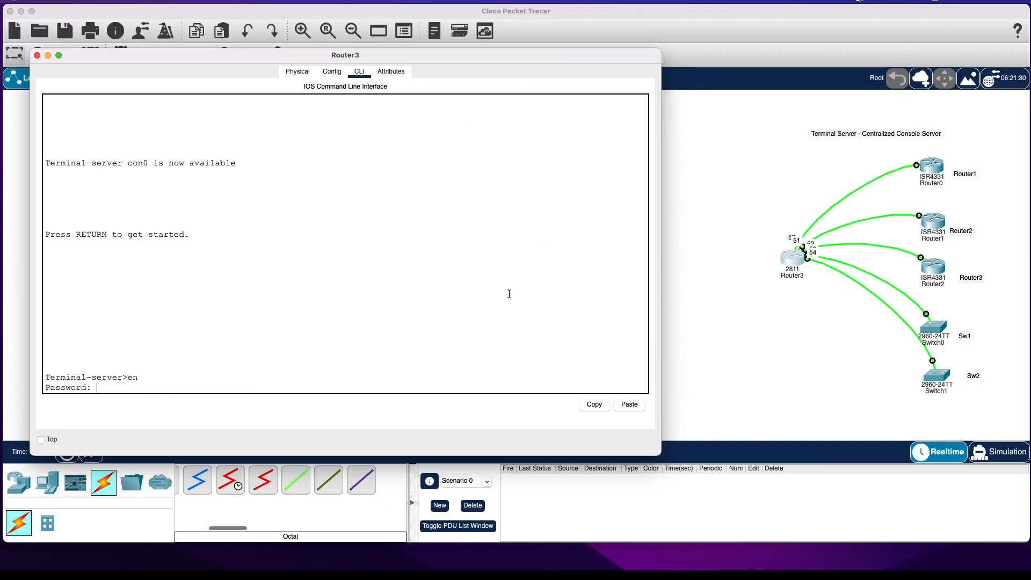
key("Return")
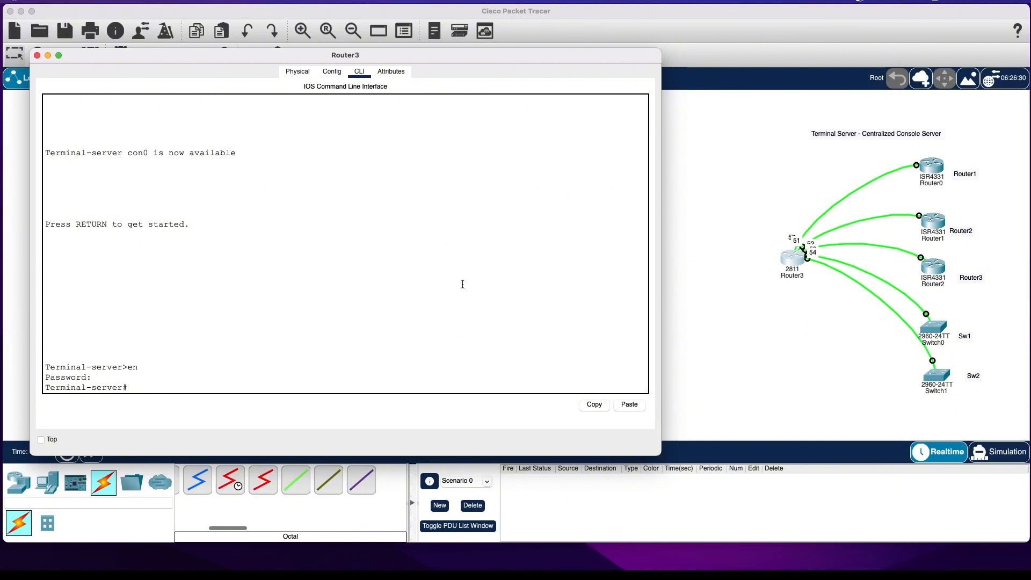
Open a connection from the terminal server to the second switch's console using the host name Sw2.
type("Sw2")
key("Return")
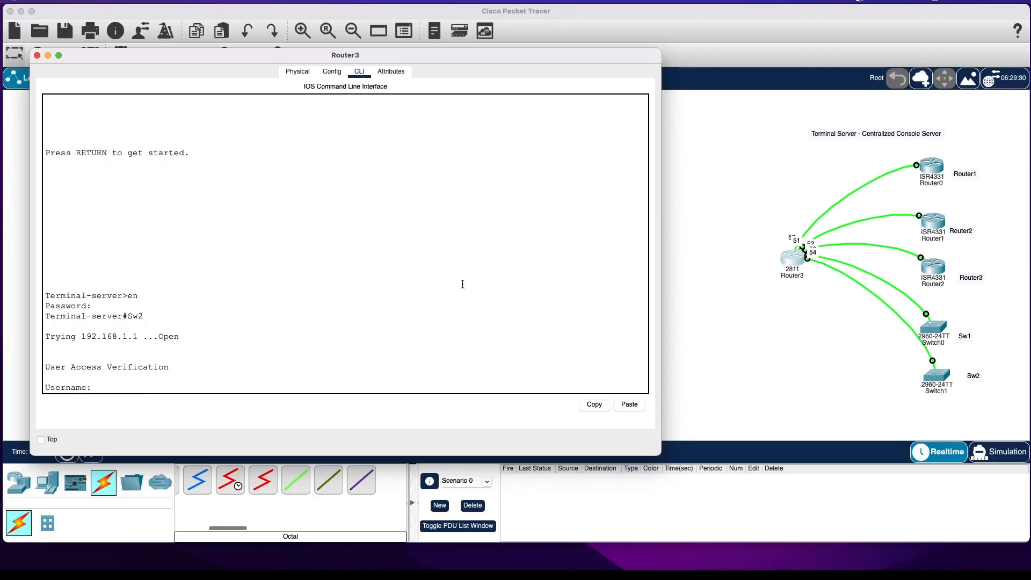
Log in to the second switch's console with the username and password and enter privileged mode.
key("Return")
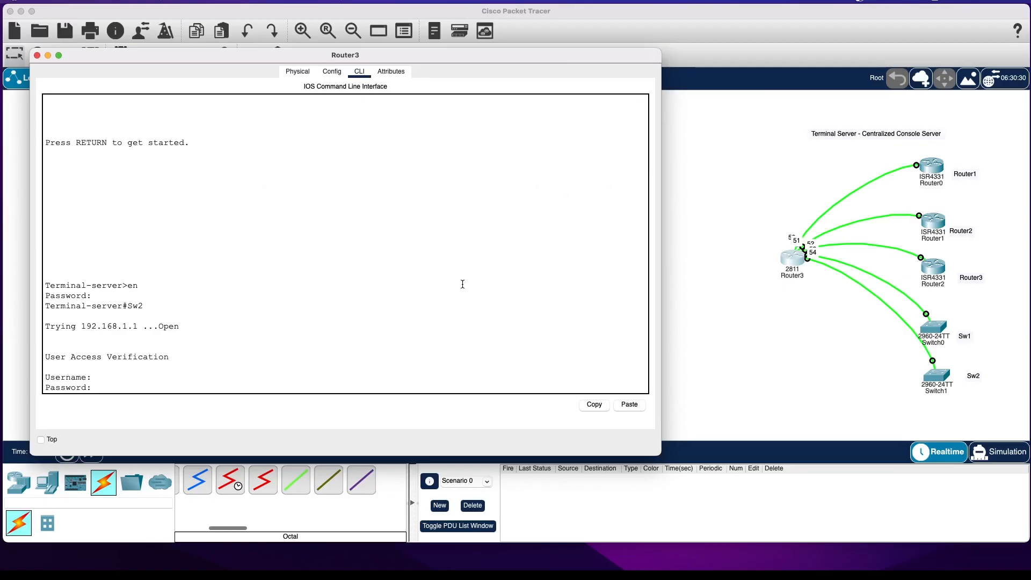
key("Return")
key("Return")
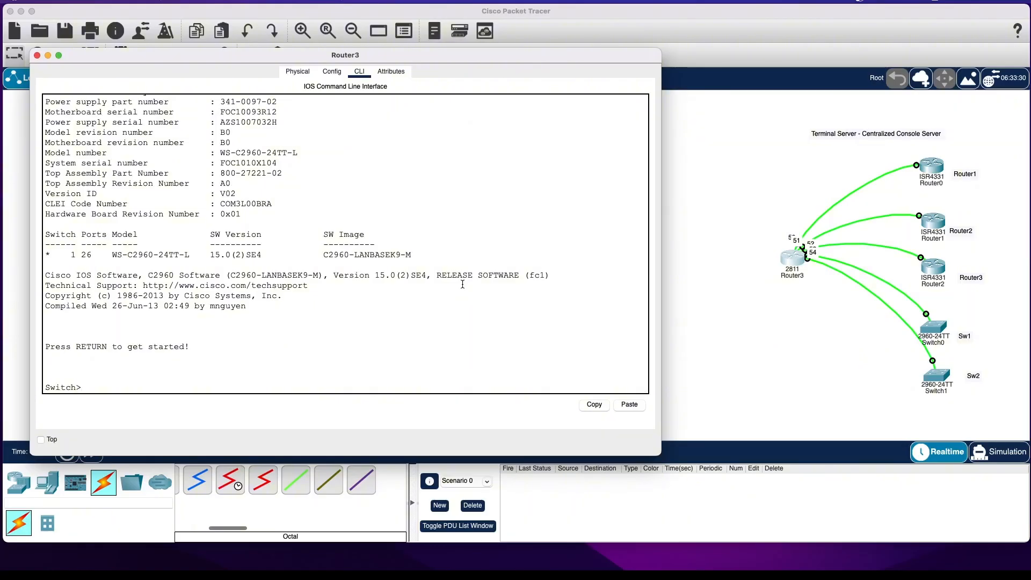
type("en")
key("Return")
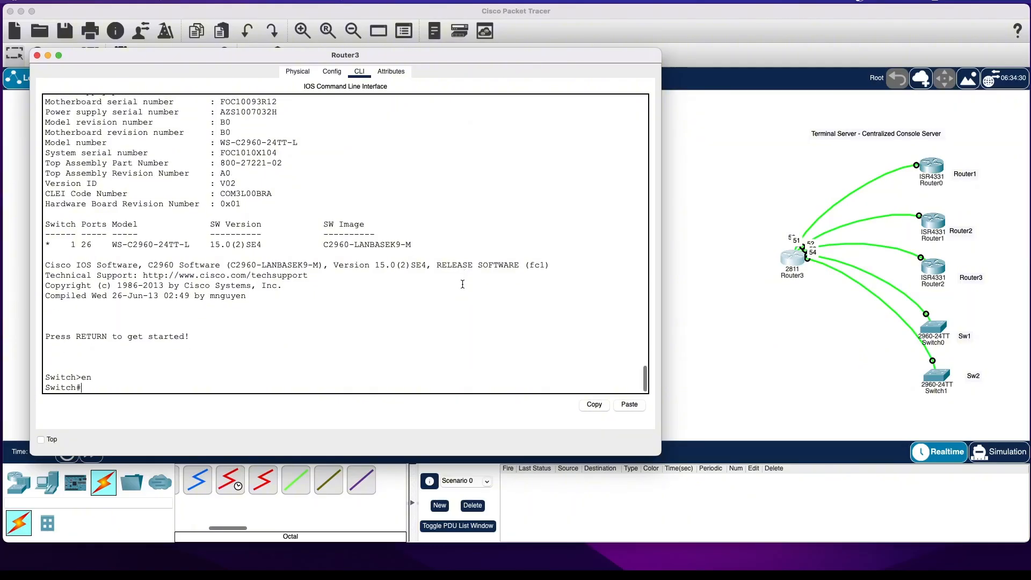
Enter global configuration mode on the second switch and set its hostname to Sw2.
type("conf t")
key("Return")
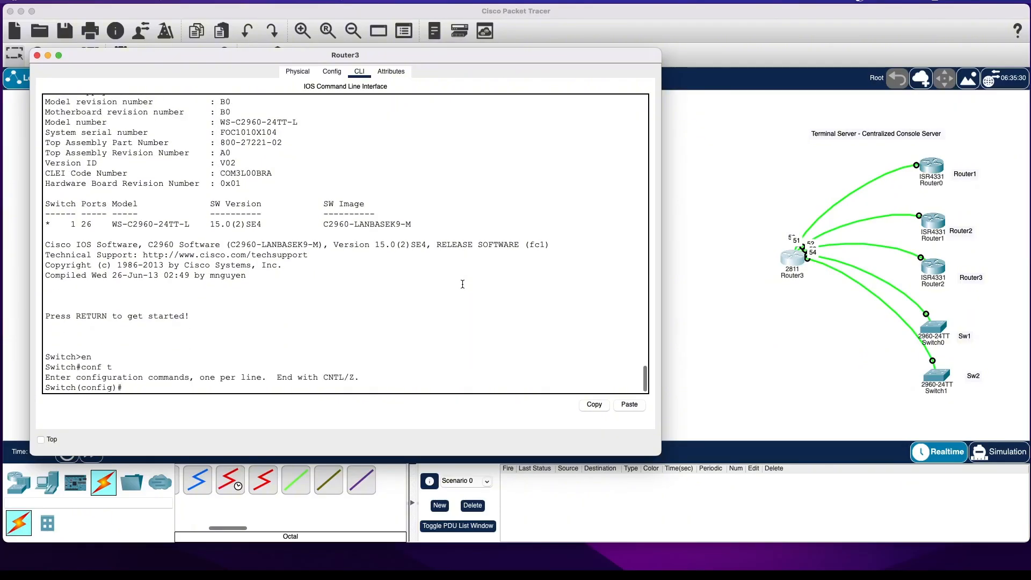
type("hos")
key("Tab")
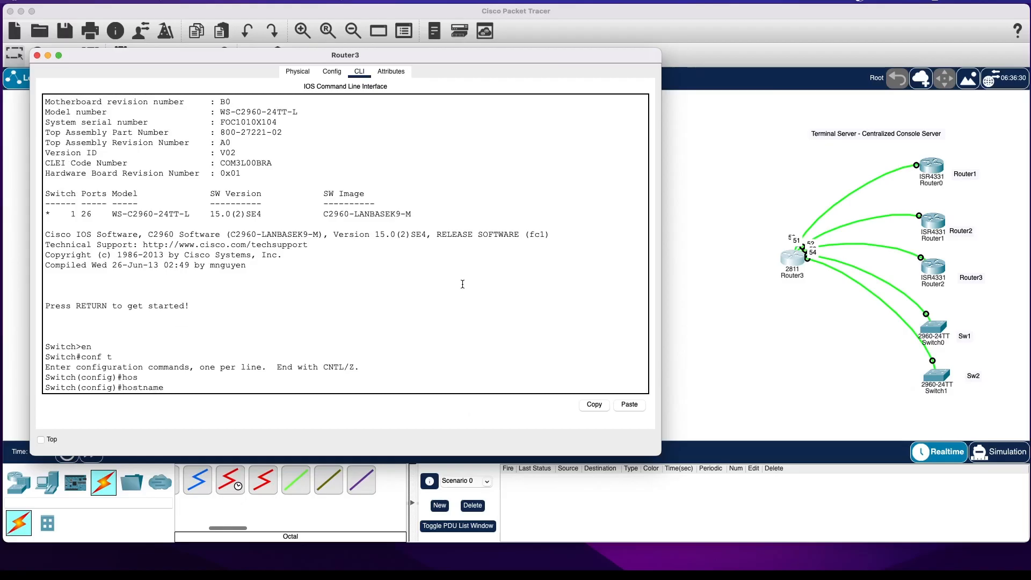
type("Sw2")
key("Return")
End configuration mode on Sw2 and save its configuration with the wr command.
type("e")
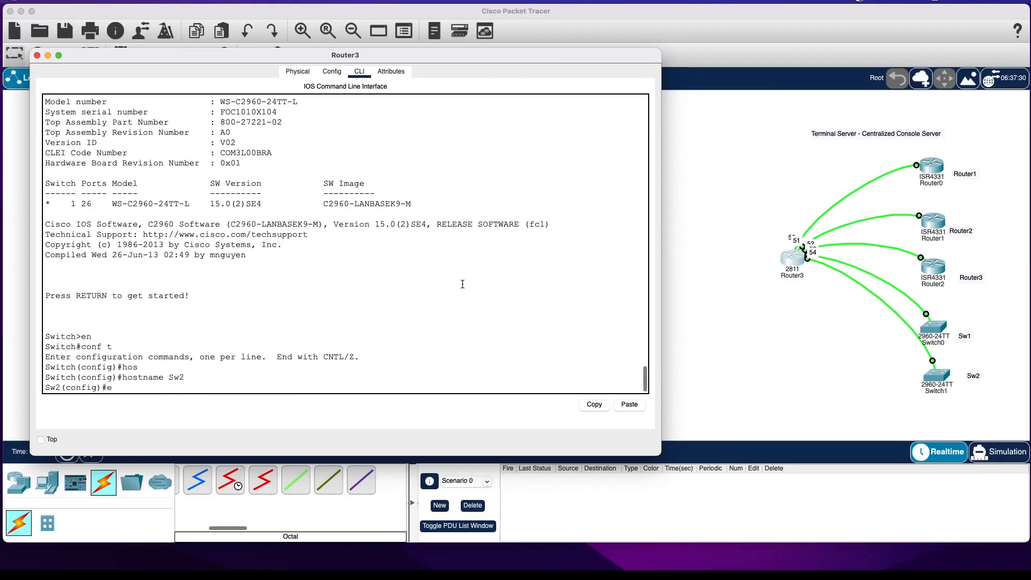
type("nd")
key("Return")
key("Return")
type("wr")
Exit Sw2's console session to return to the terminal server's prompt.
key("Return")
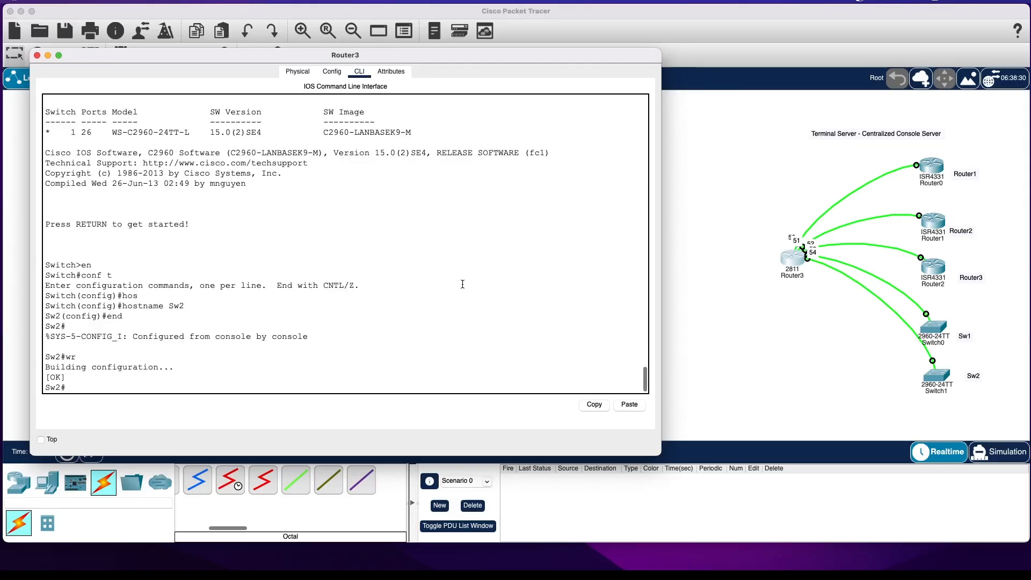
key("Return")
type("exi")
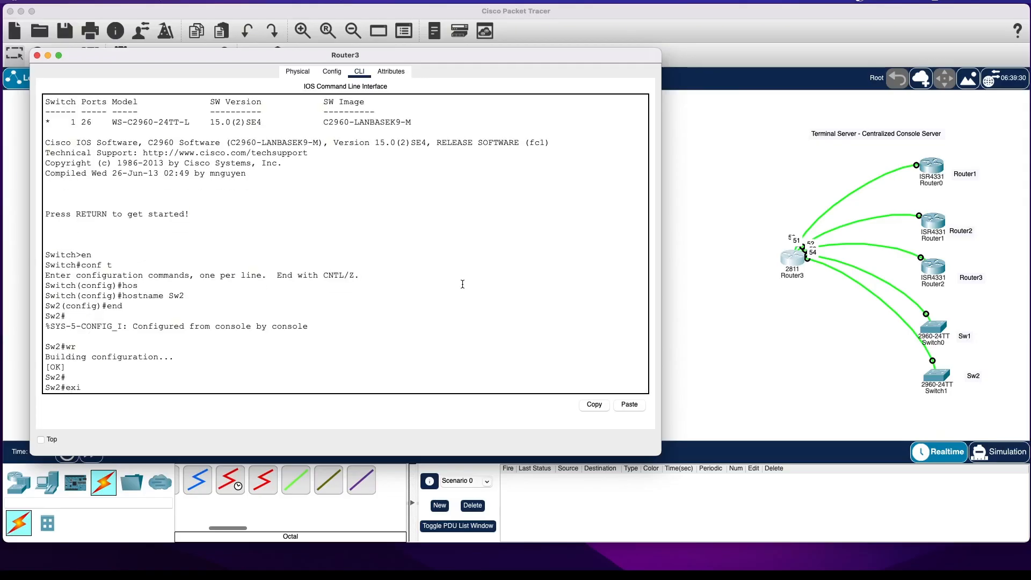
type("t")
key("Return")
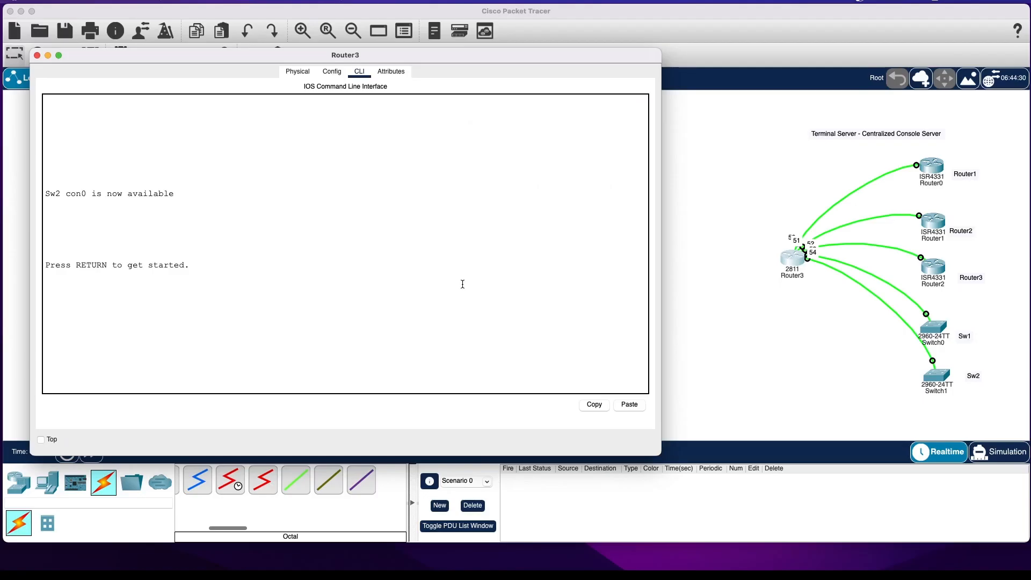
key("Return")
Log out of the terminal server's console and return to privileged mode using the enable secret password.
type("exit")
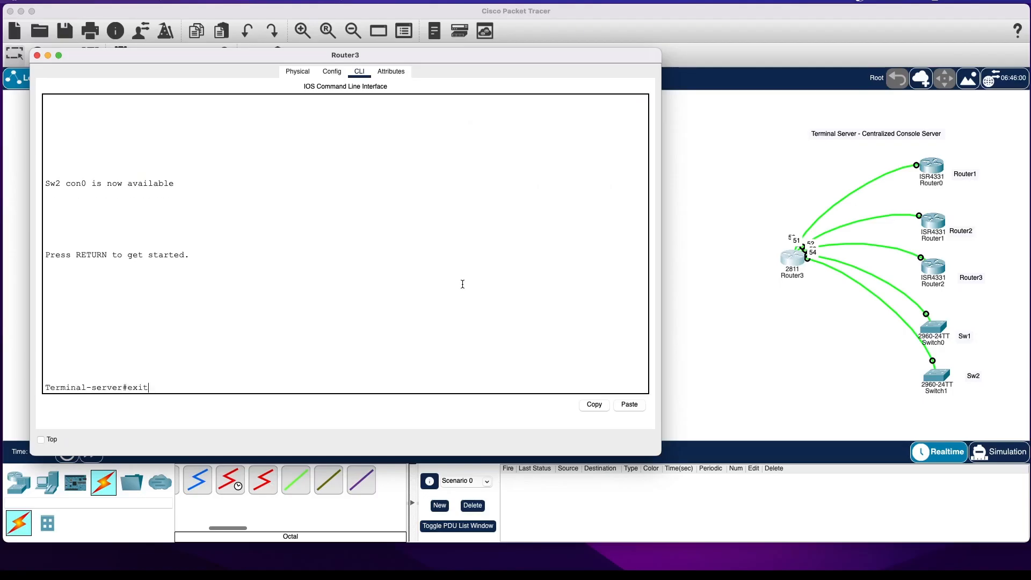
key("Return")
key("Return")
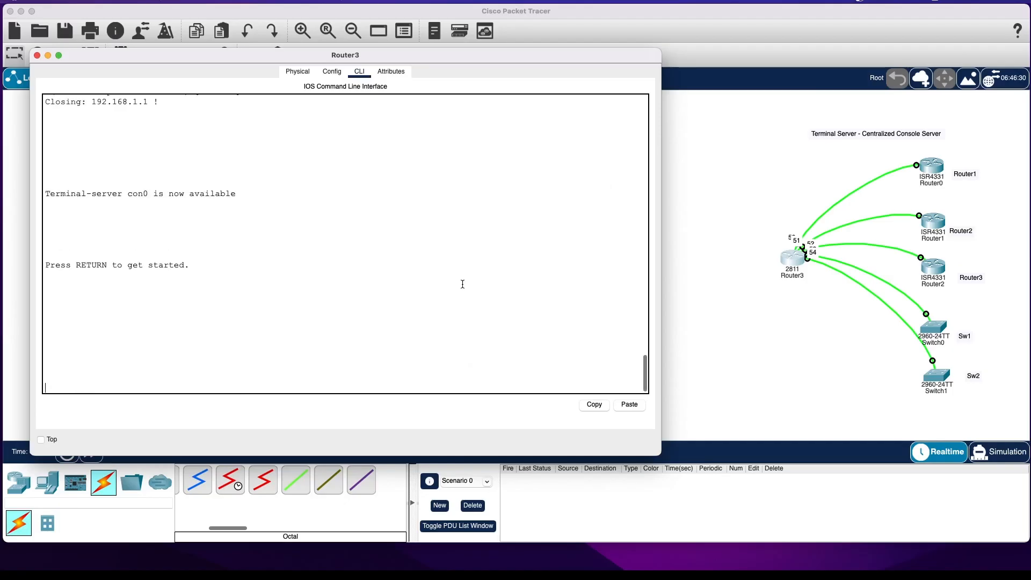
key("Return")
type("en")
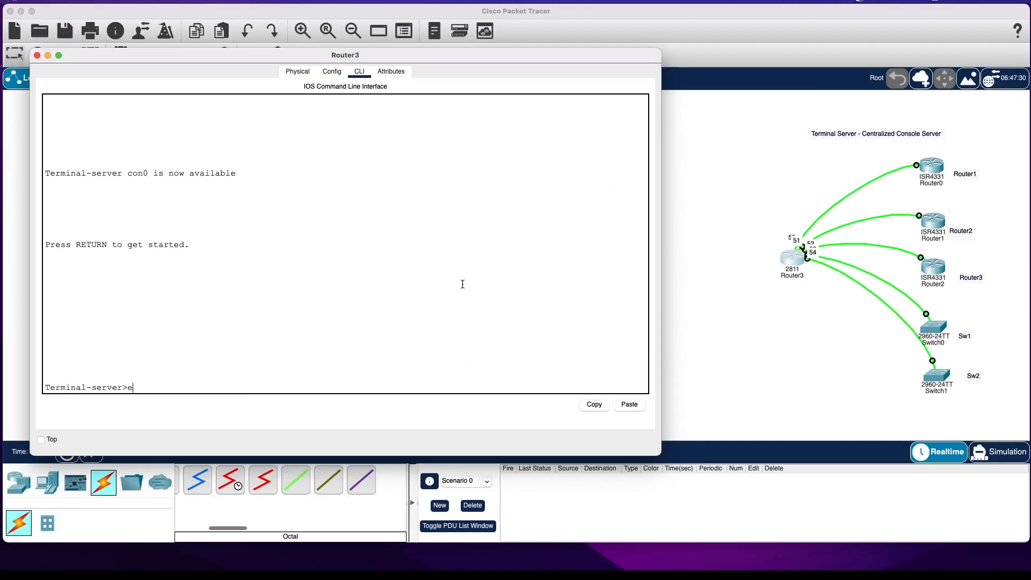
key("Return")
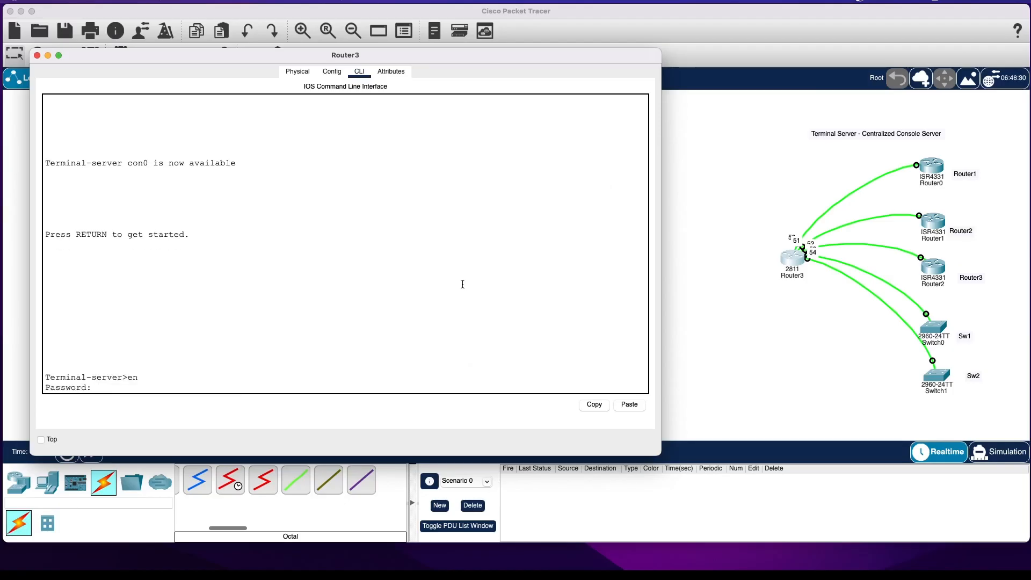
key("Return")
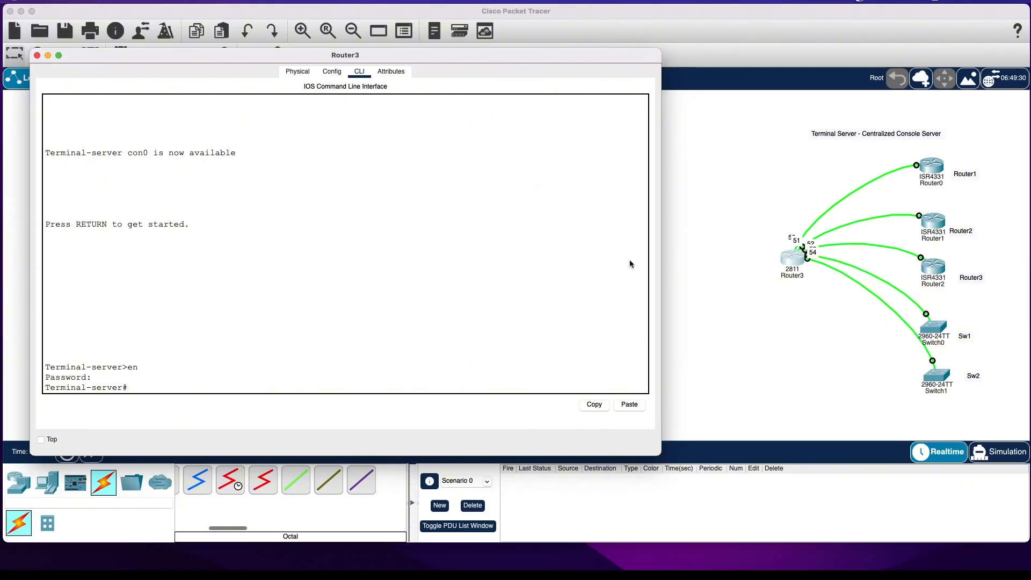
Display the terminal server's host table with sh hosts.
left_click(444, 282)
type("sh hos")
key("Tab")
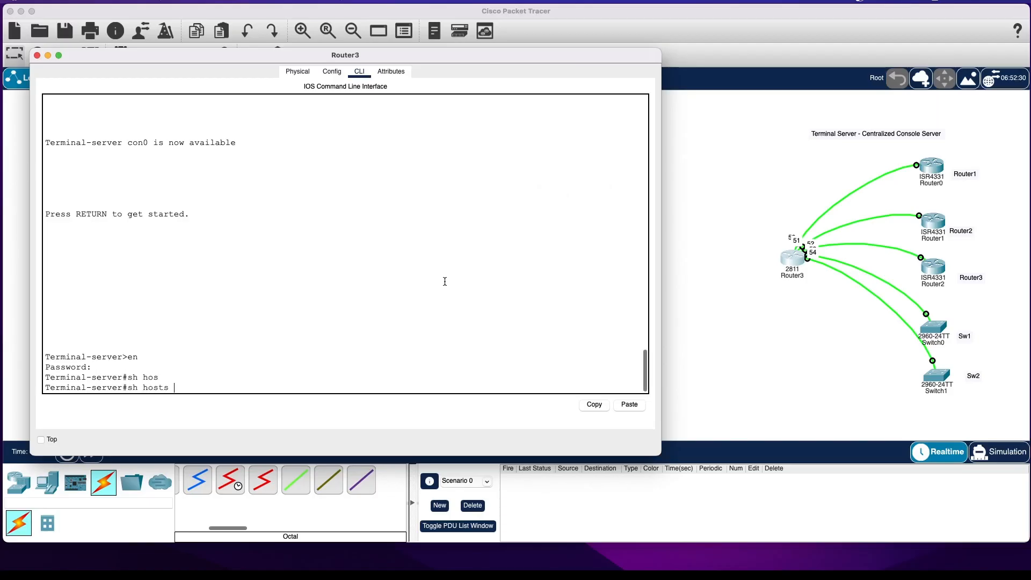
key("Return")
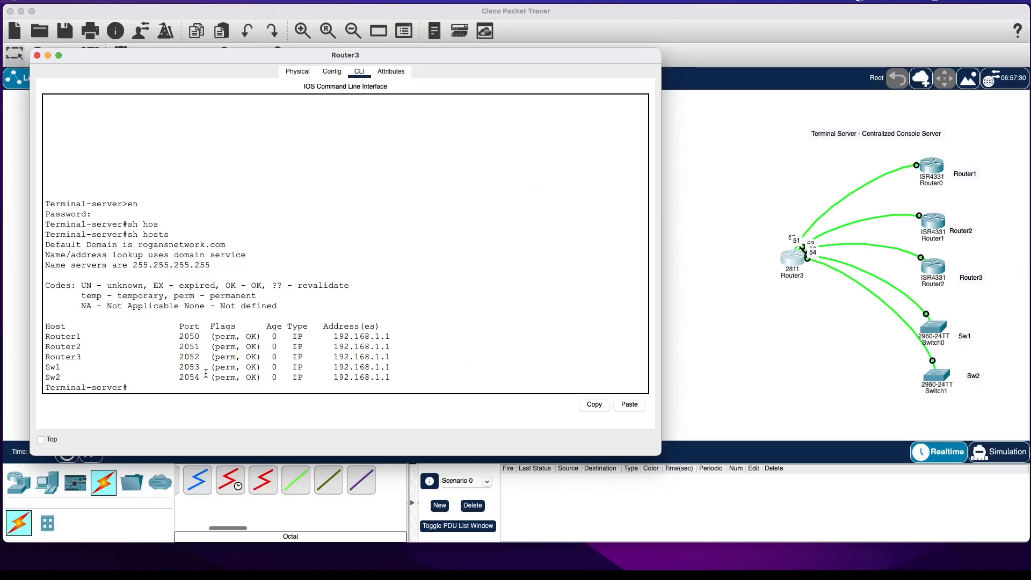
List the active user sessions on the terminal server with sh users.
type("sh use")
key("Tab")
key("Return")
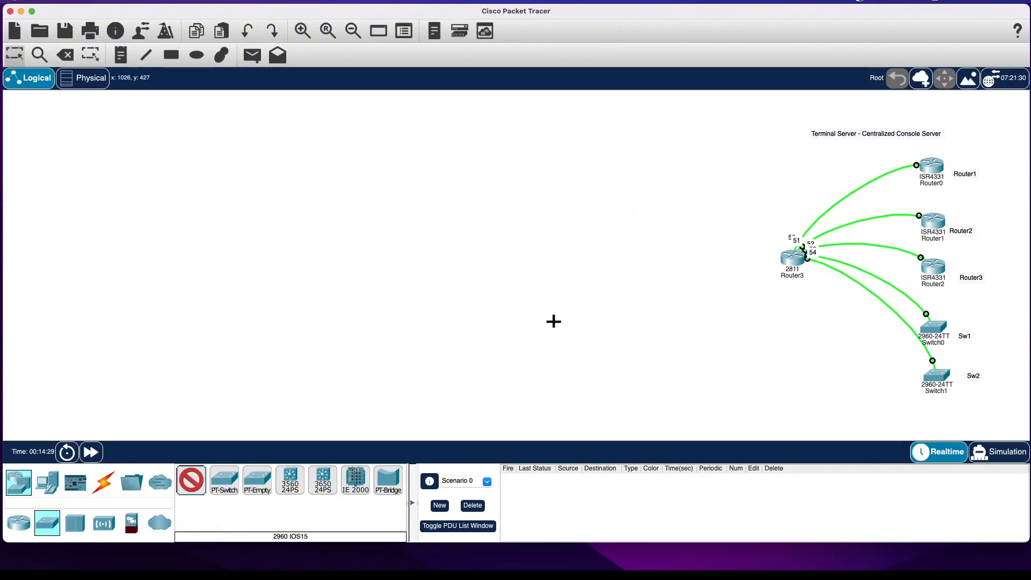
Add a 2960 switch beside the 2811 router and a PC on the far side of that switch.
left_click(687, 260)
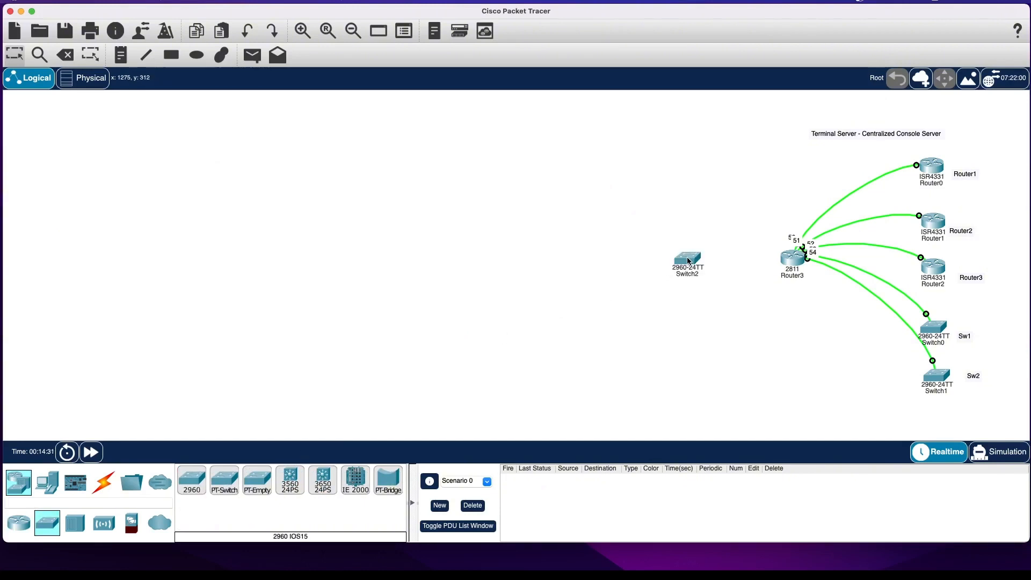
left_click(51, 482)
left_click(191, 480)
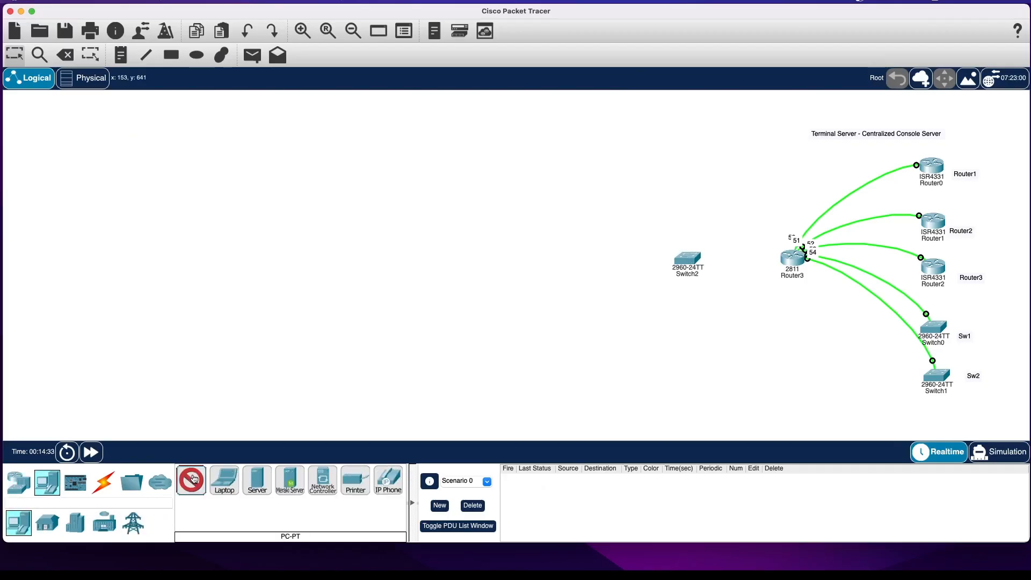
left_click(559, 266)
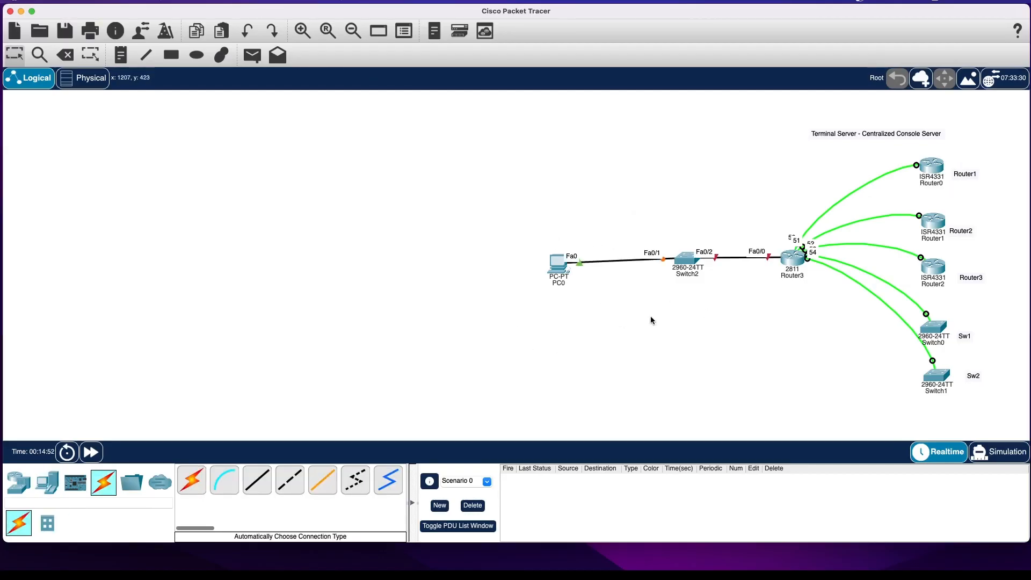
Open the 2811 terminal server's command line and connect to the second router's console with telnet Router2.
left_click(796, 263)
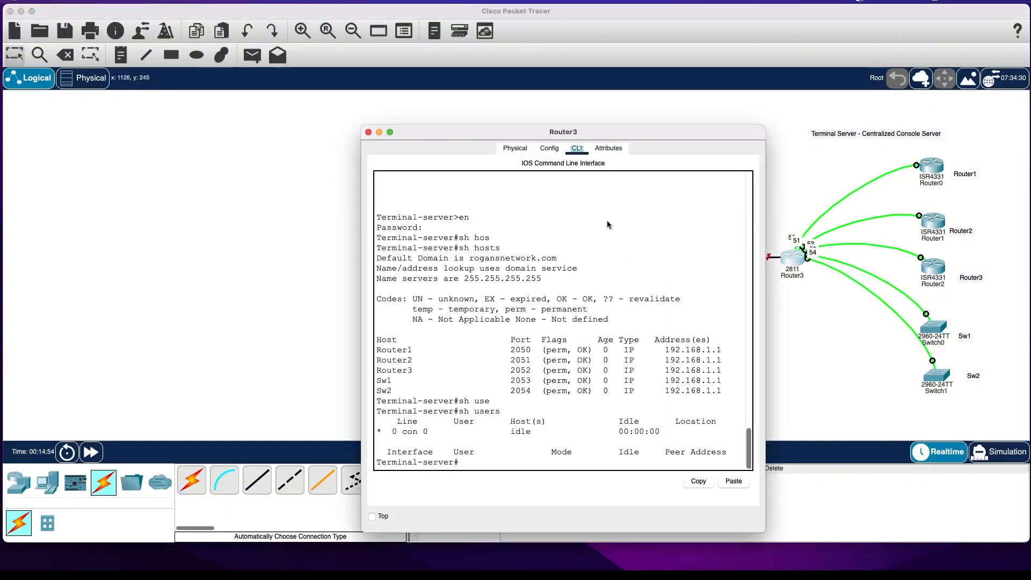
left_click(574, 252)
left_click_drag(526, 133, 426, 60)
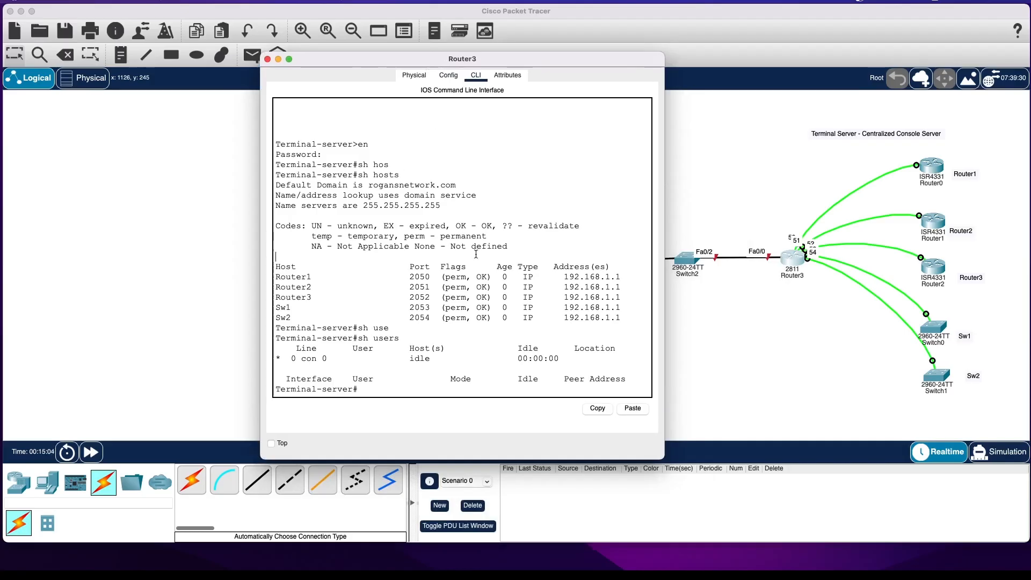
type("telnet Router2")
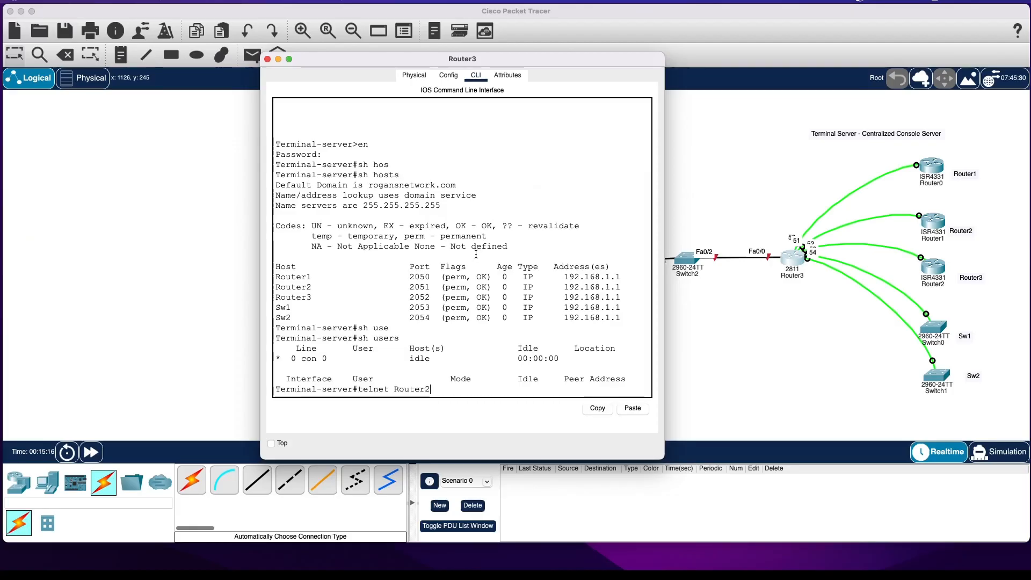
key("Return")
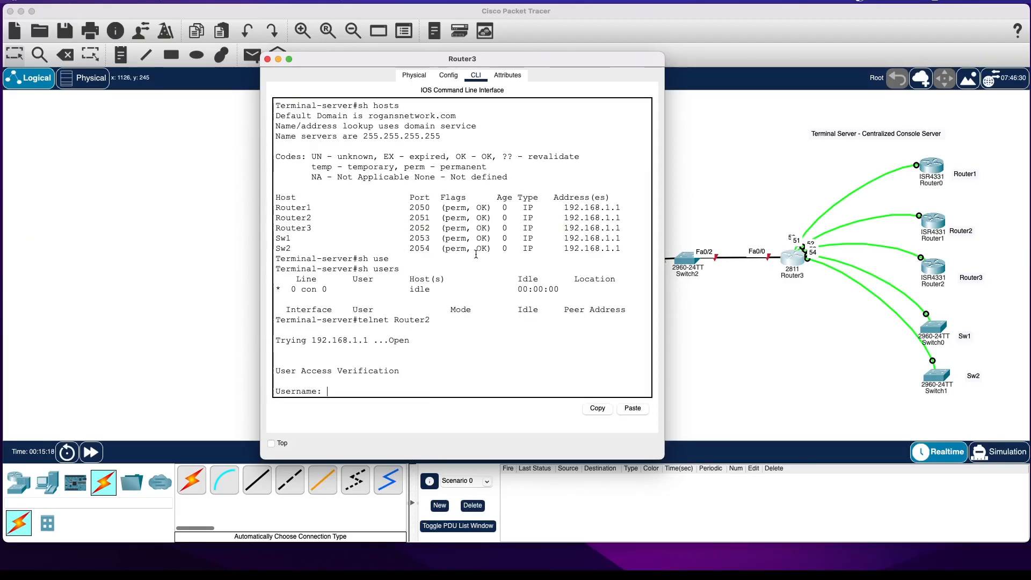
Log in to the second router's console with the username and password and answer no to the initial configuration dialog.
key("Return")
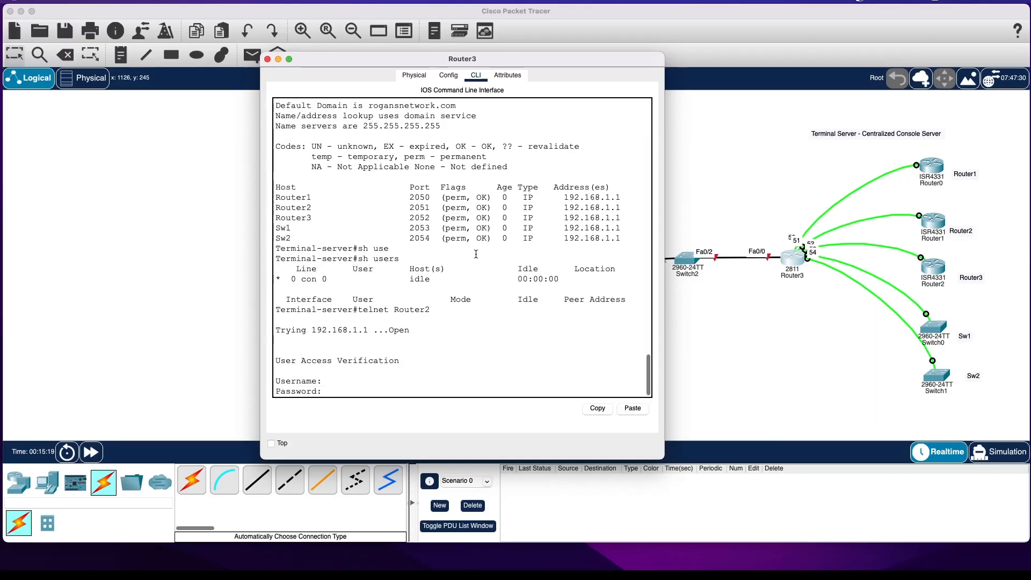
key("Return")
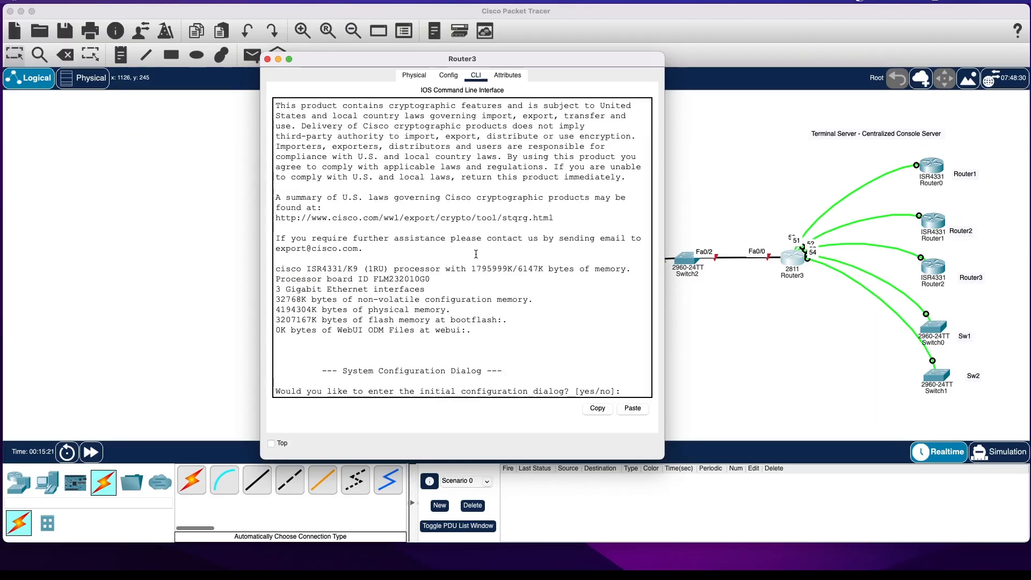
type("no")
key("Return")
Enter privileged and global configuration mode on the second router and set its hostname to Router2.
key("Return")
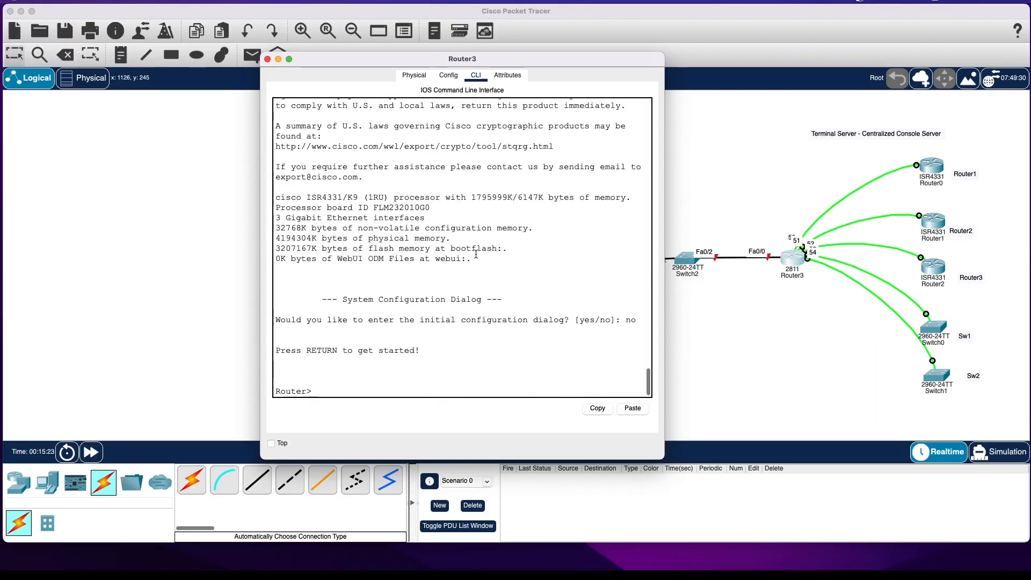
type("en")
key("Return")
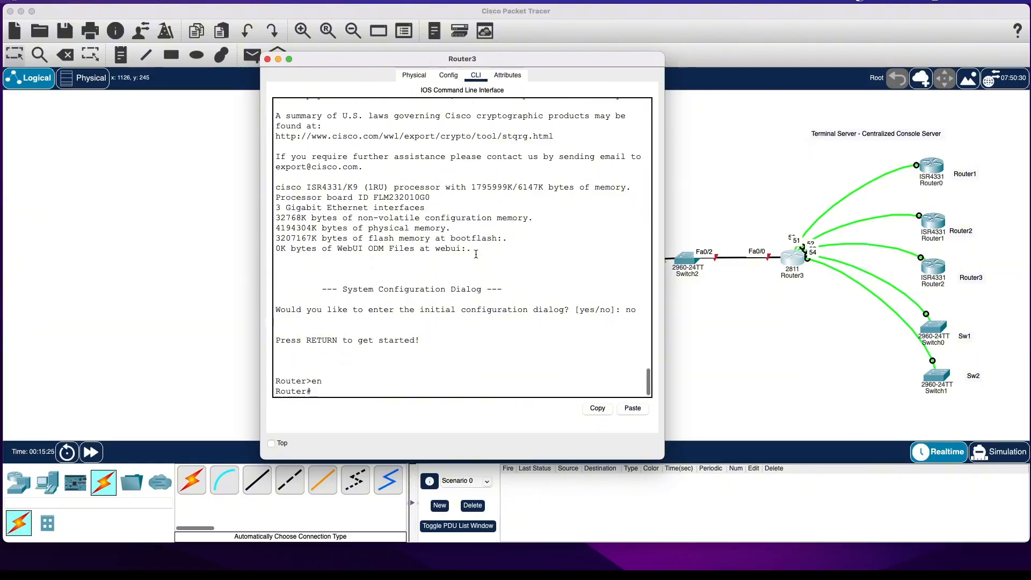
type("conf t")
key("Return")
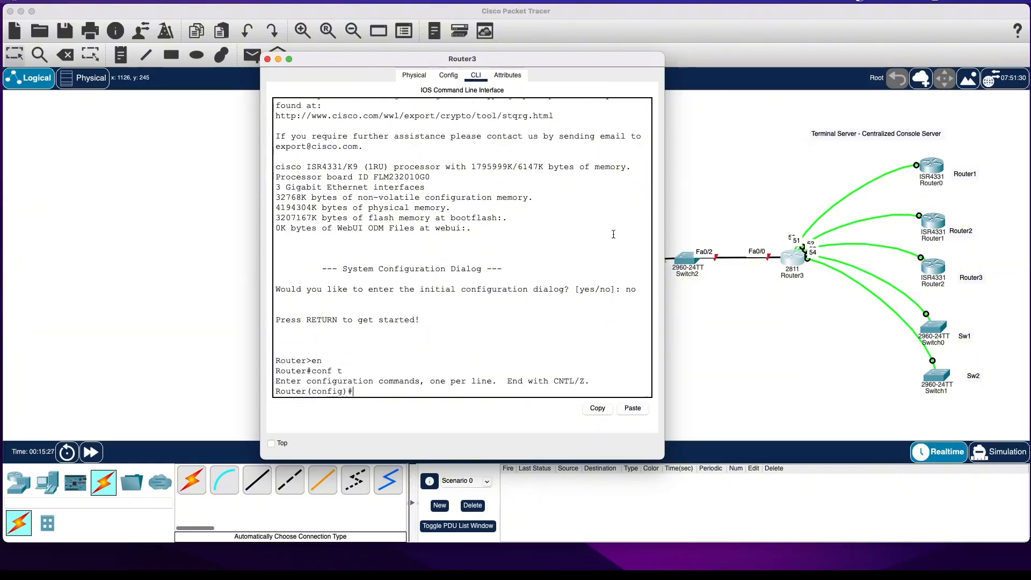
left_click(617, 296)
type("hos")
key("Tab")
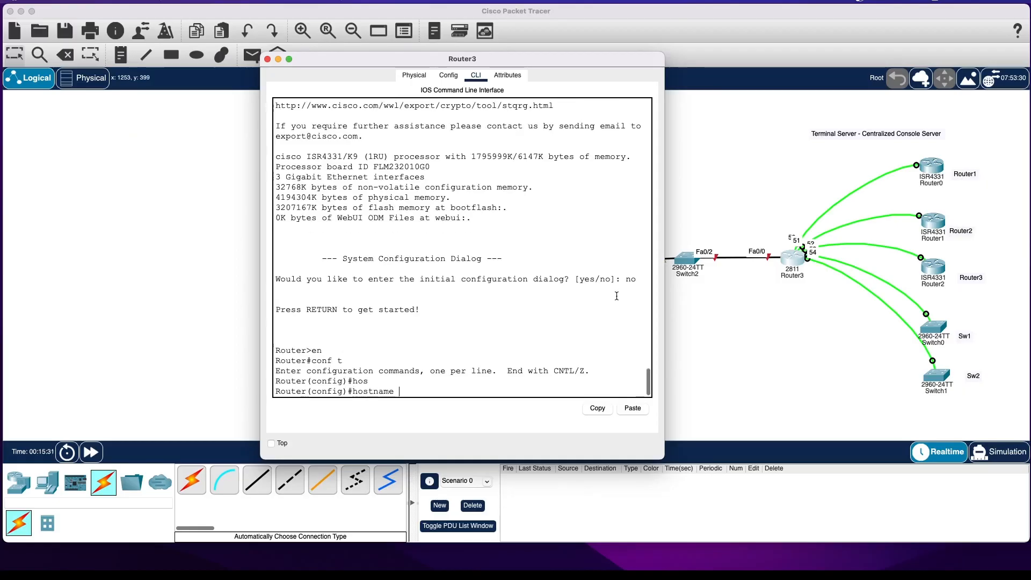
type("Router2")
key("Return")
Exit configuration mode on Router2 and save its configuration with the wr command.
type("exit")
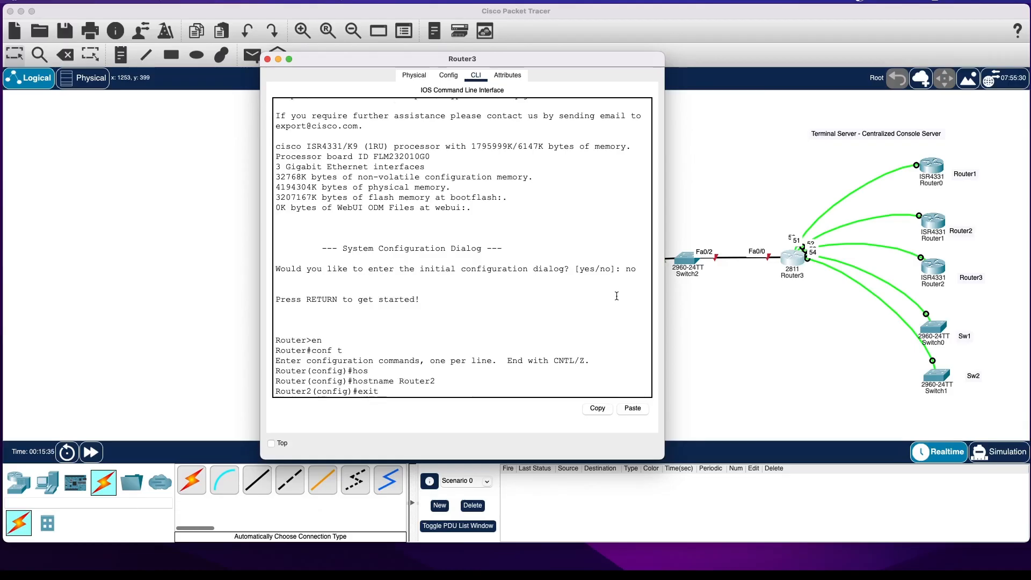
key("Return")
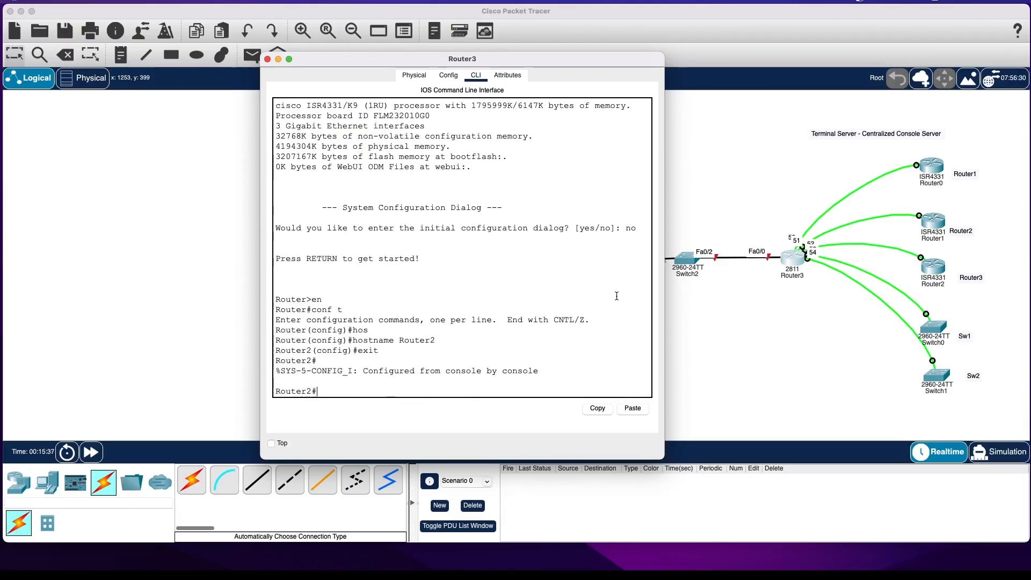
type("wr")
key("Return")
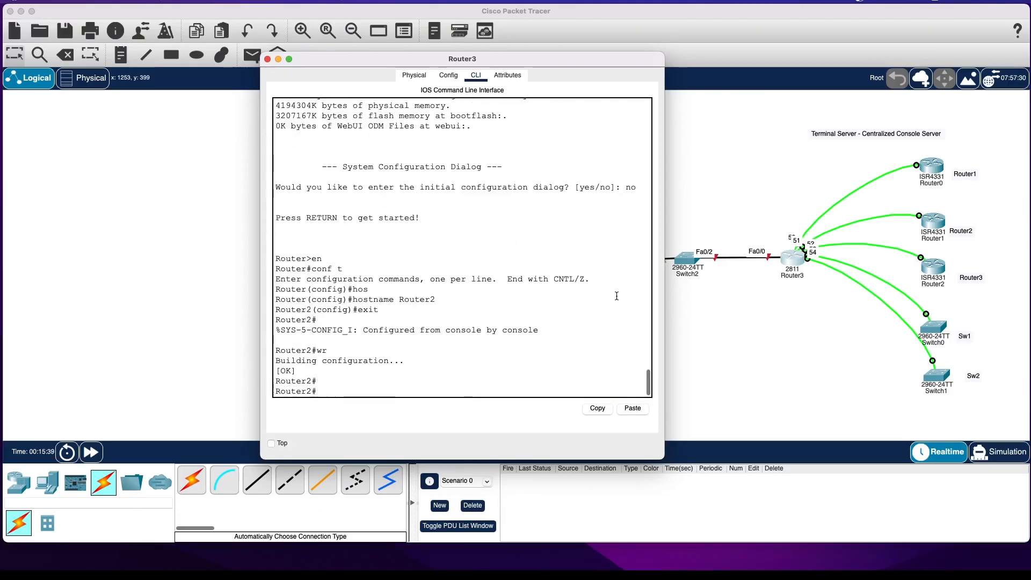
Exit Router2's console session, then log out of the terminal server's privileged session and start its console again.
type("exit")
key("Return")
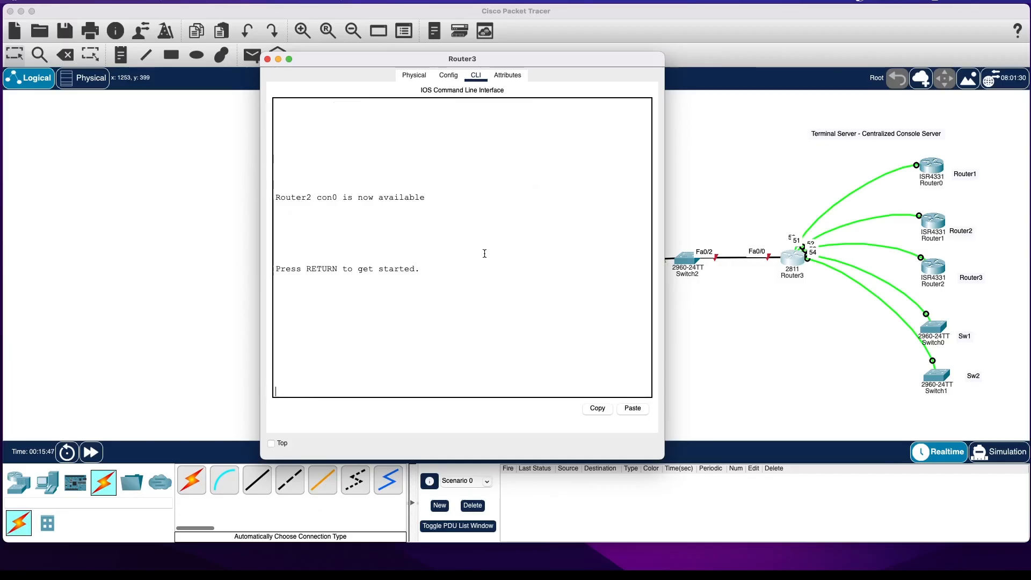
key("Return")
type("exit")
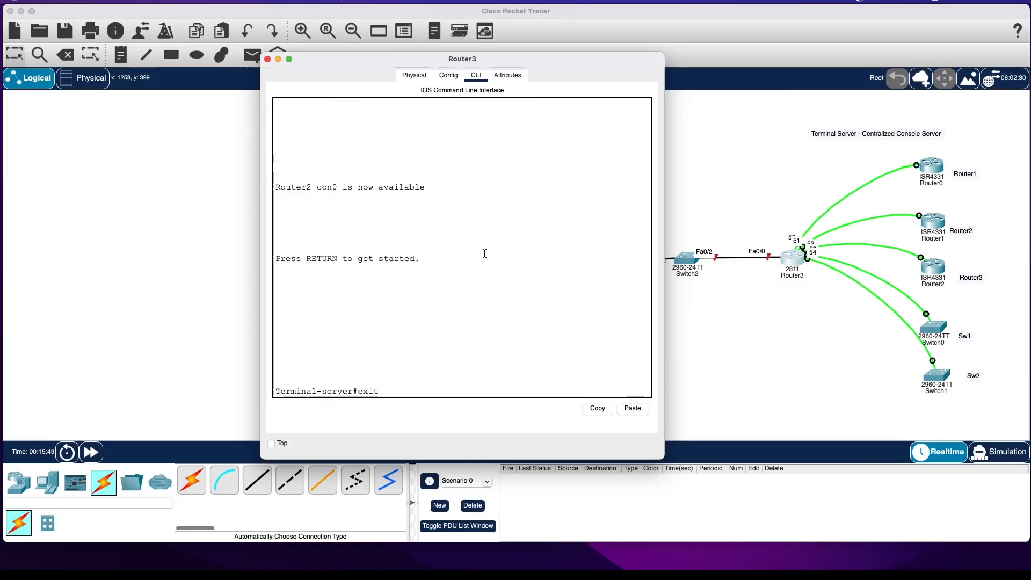
key("Return")
key("Return")
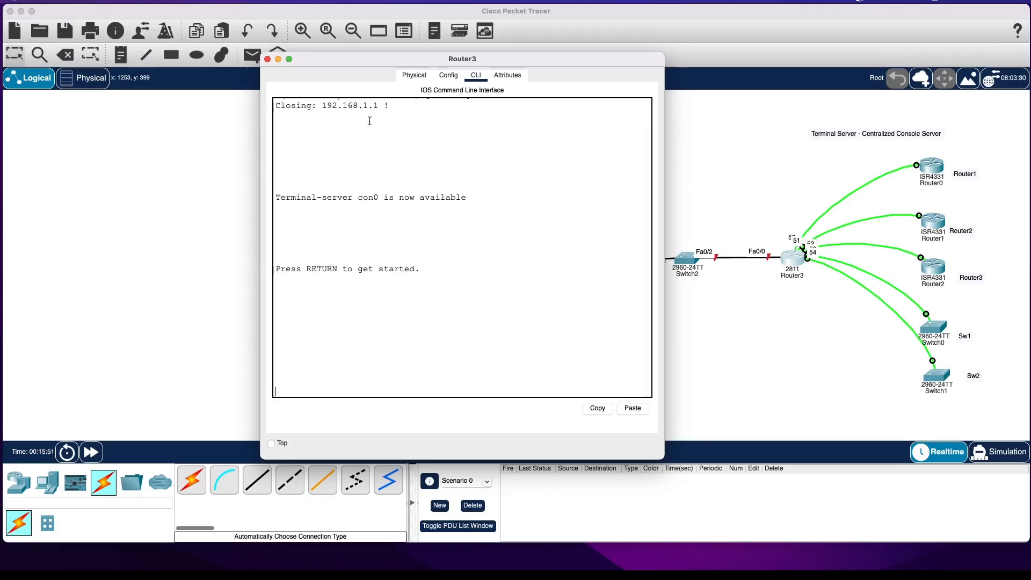
Enter privileged mode on the terminal server with the enable password.
key("Return")
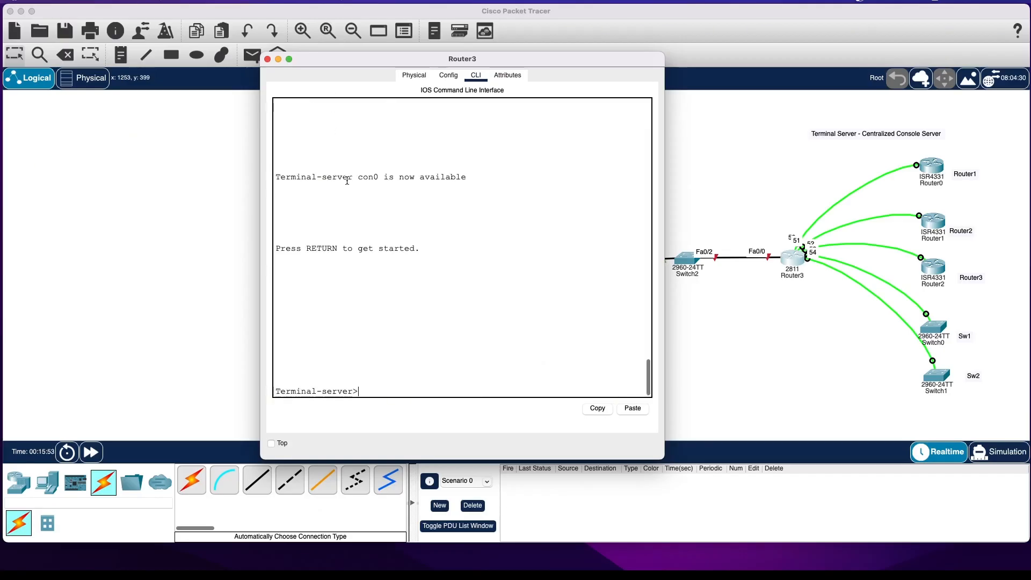
type("en")
key("Return")
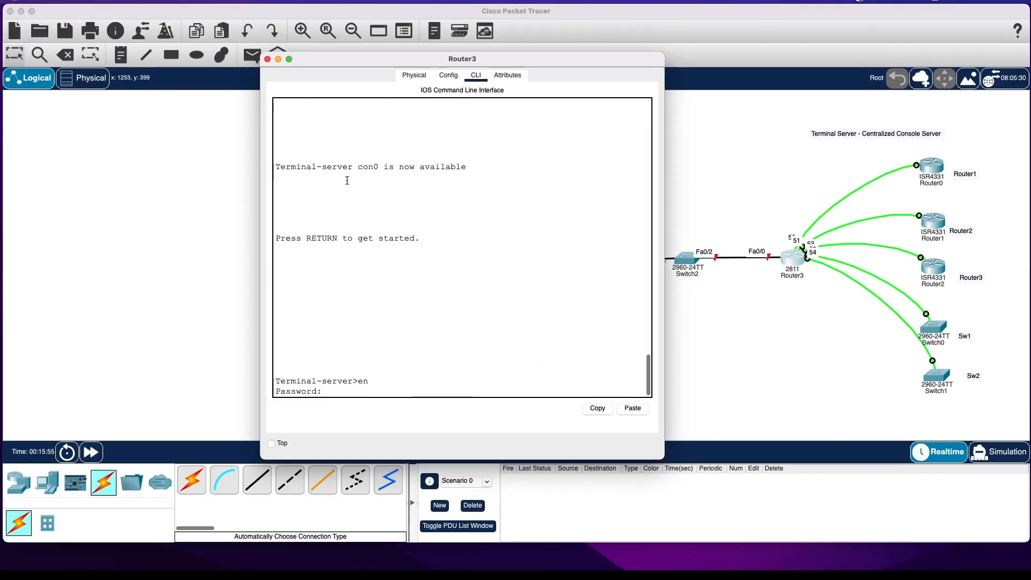
key("Return")
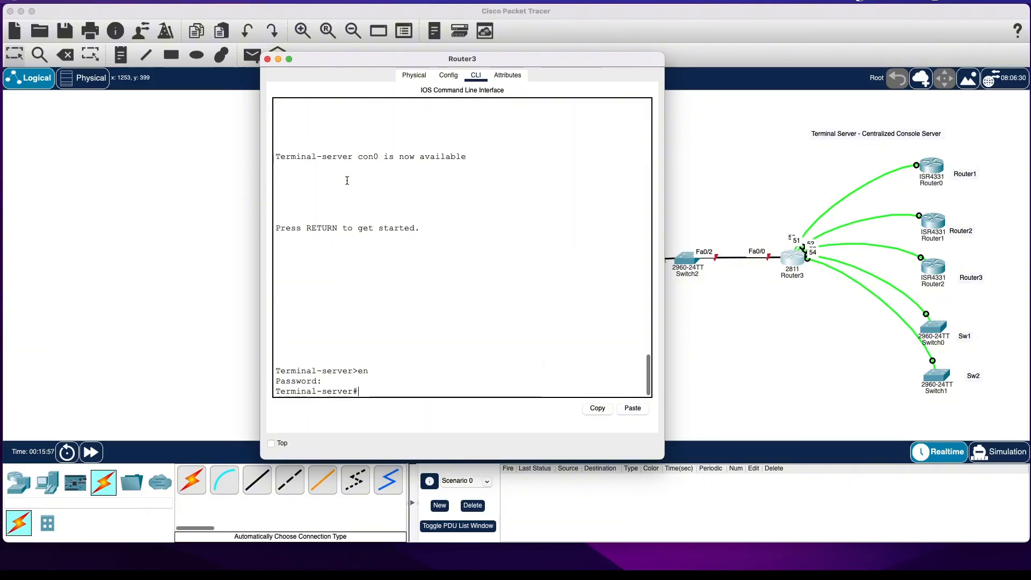
Draw a yellow-filled ellipse with a yellow outline around PC0, Switch2 and the link to the 2811 router.
left_click_drag(369, 56, 160, 70)
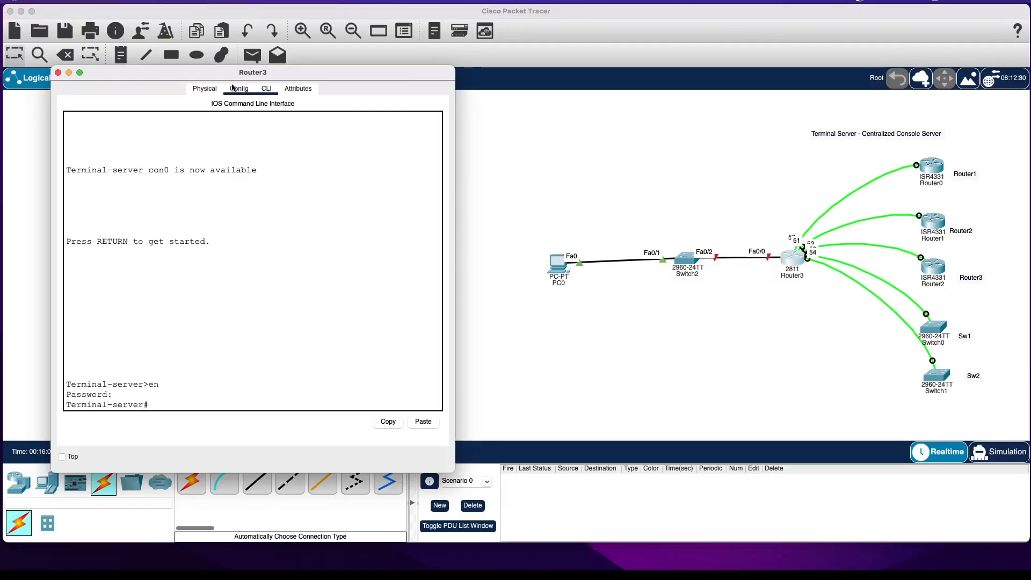
left_click_drag(223, 73, 178, 298)
left_click(196, 54)
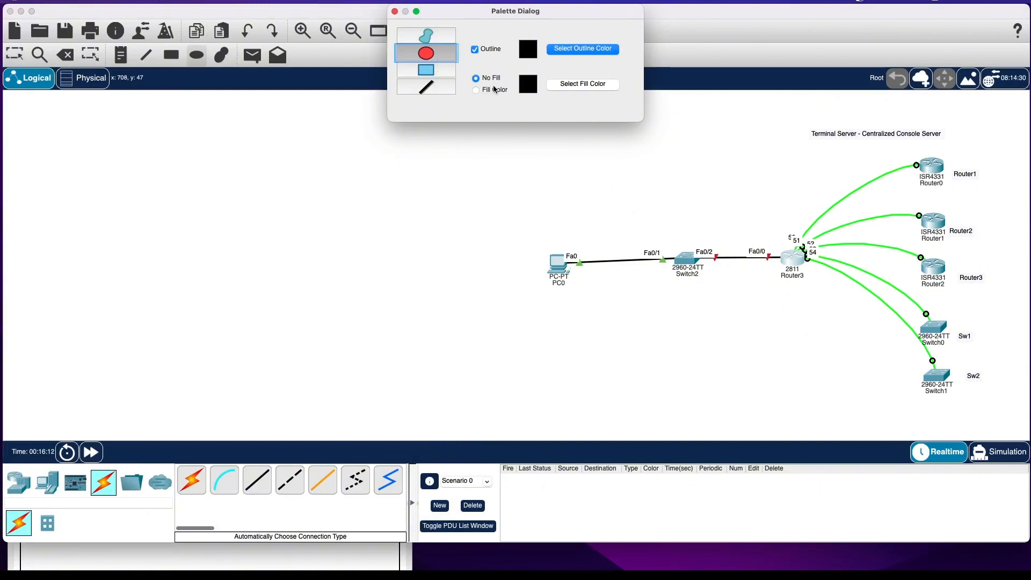
left_click(559, 50)
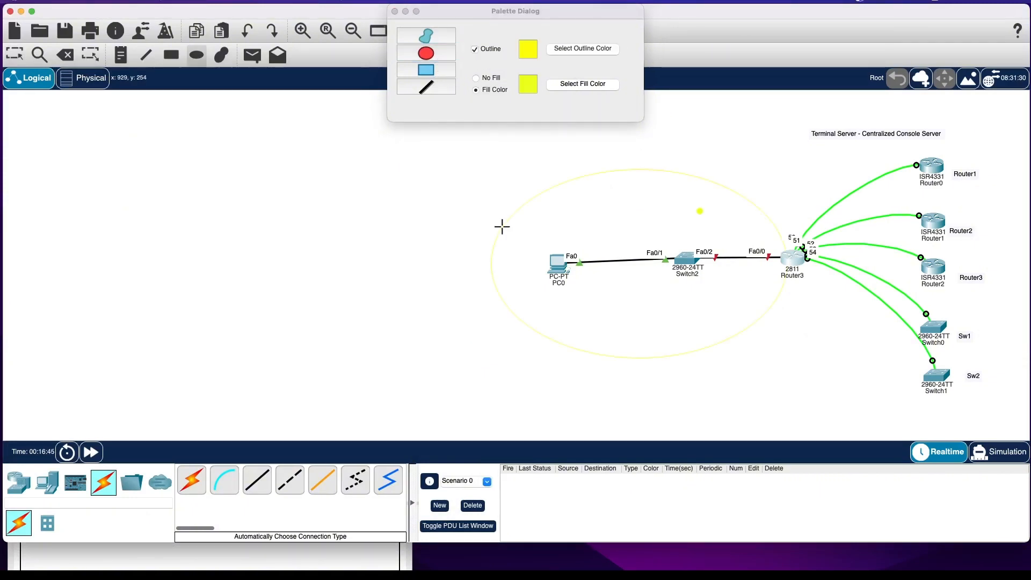
left_click_drag(503, 224, 800, 301)
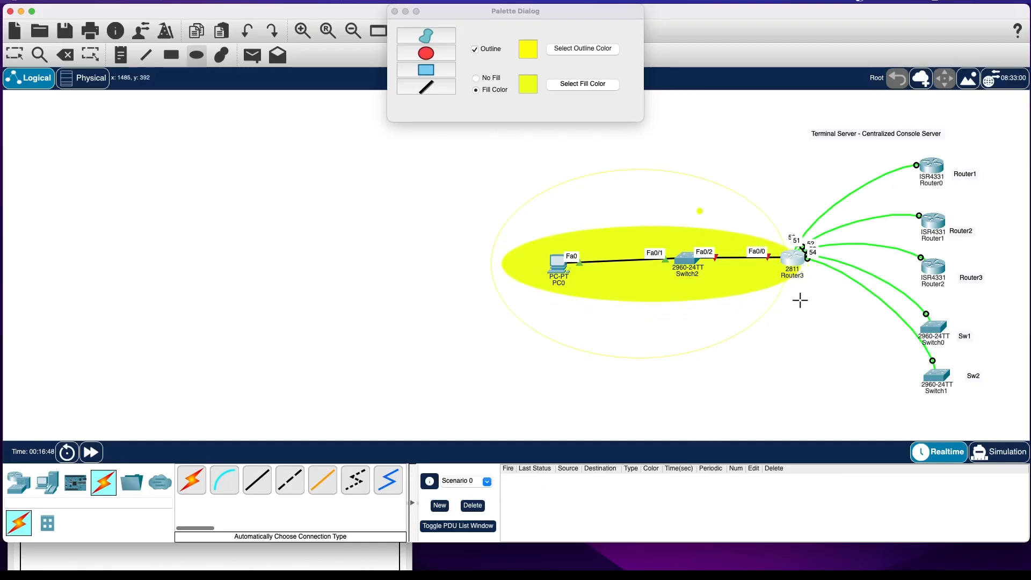
key("Escape")
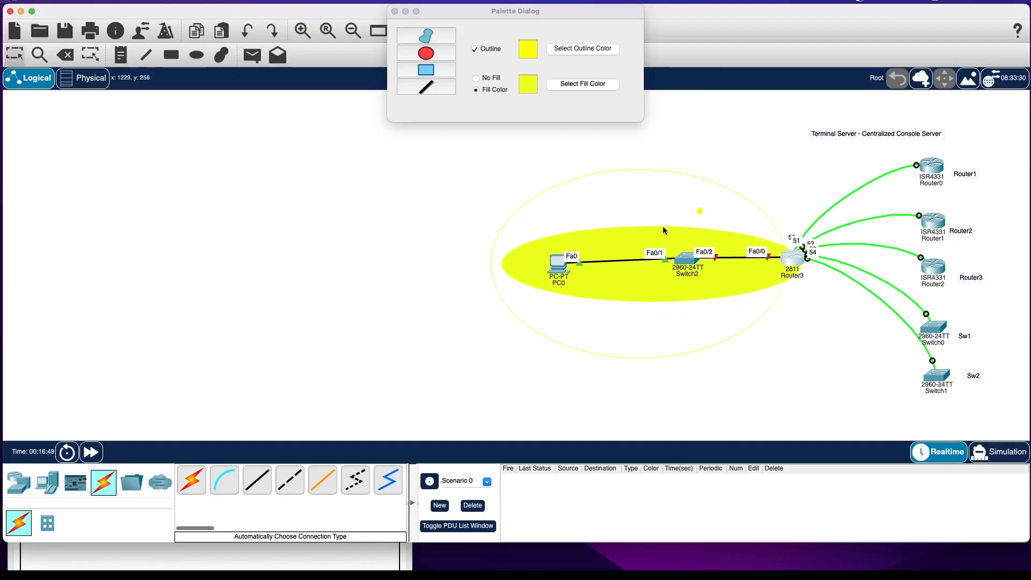
left_click(395, 11)
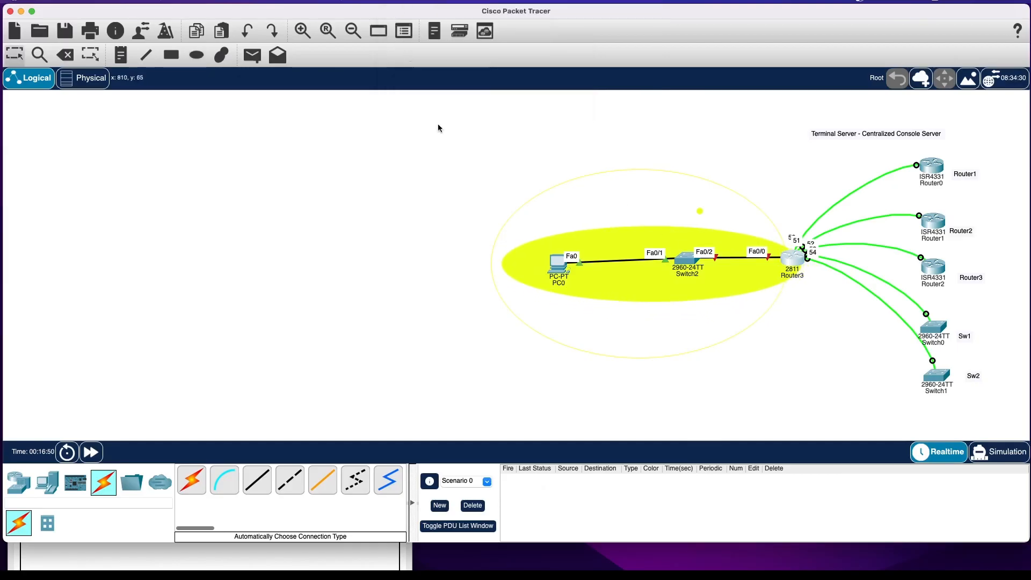
Set PC0's FastEthernet0 static IPv4 address to 10.0.0.2 and its subnet mask to 255.255.255.0.
left_click(795, 262)
left_click_drag(370, 295, 385, 257)
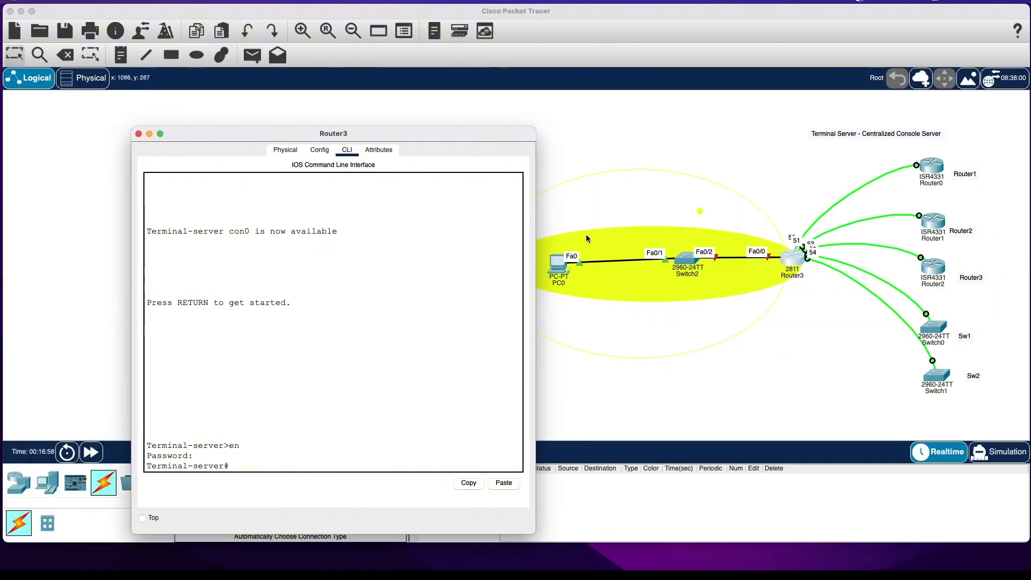
left_click(559, 270)
left_click(559, 270)
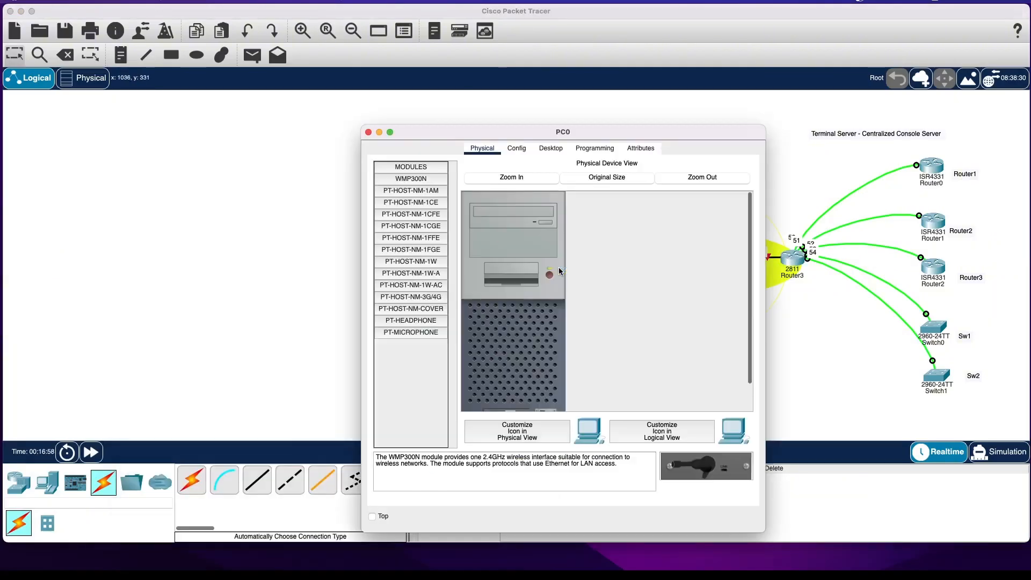
left_click(517, 149)
left_click(409, 222)
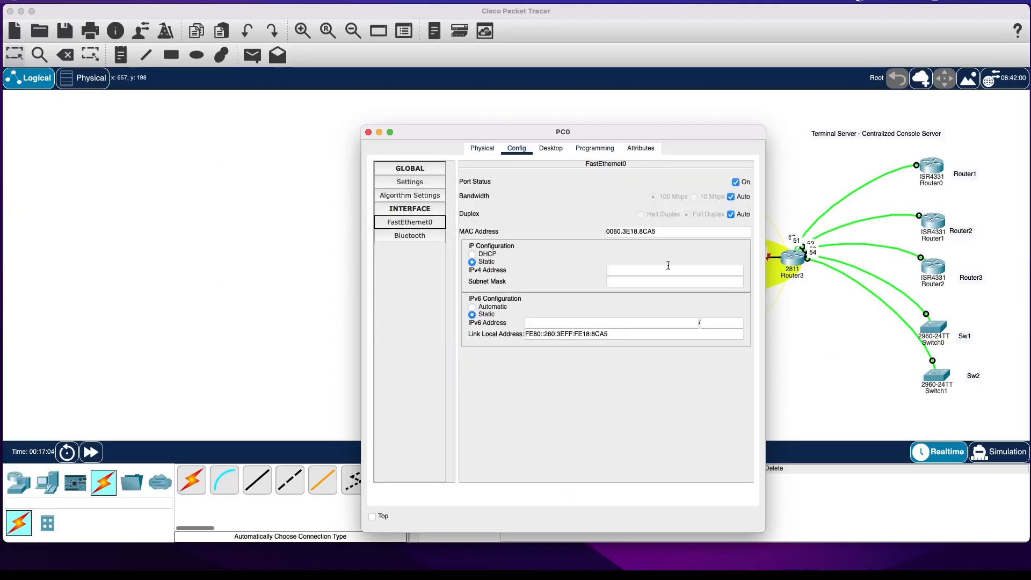
left_click(668, 269)
type("10.0.0.2")
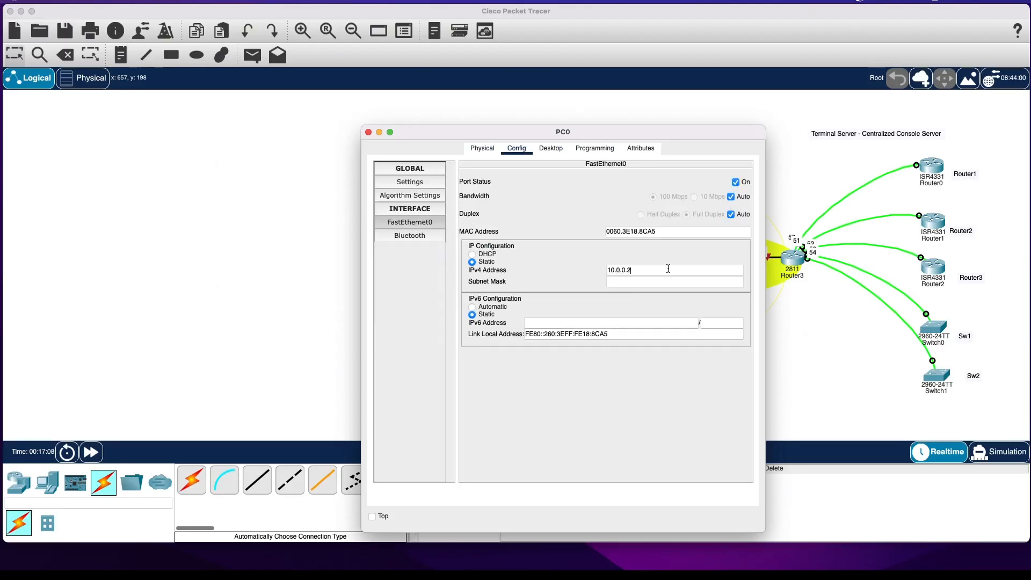
key("Tab")
double_click(651, 280)
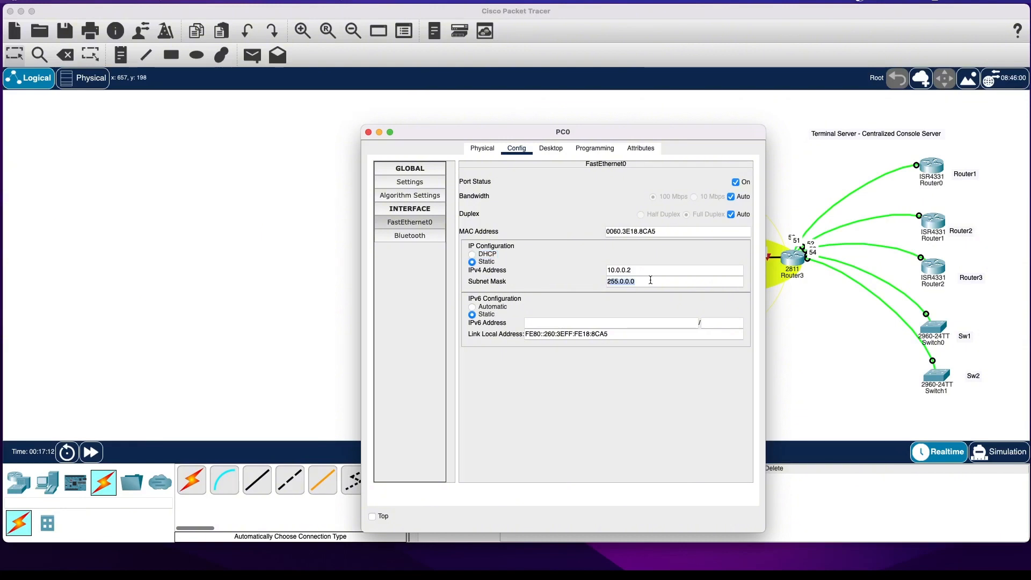
type("255.255.25")
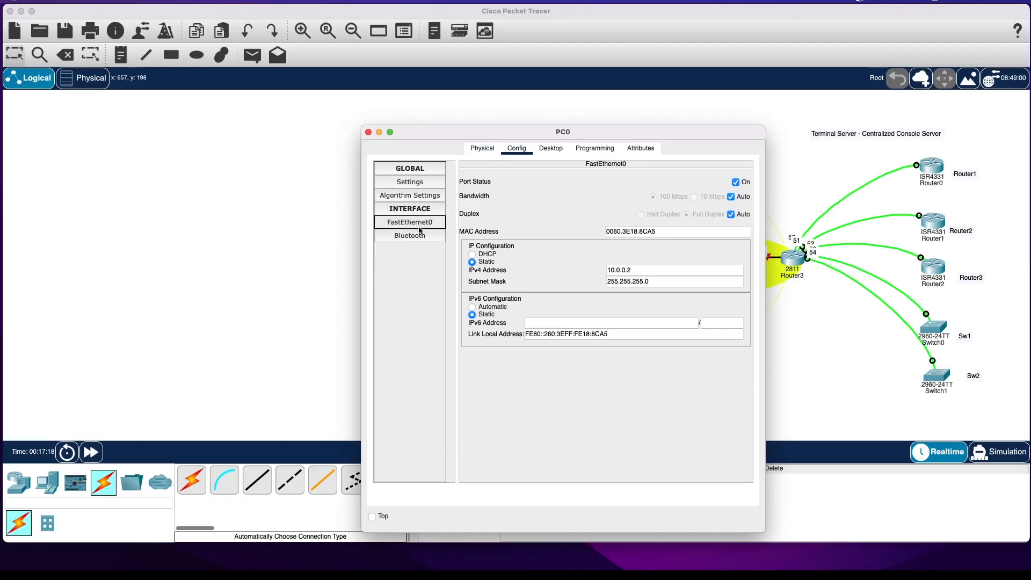
Set PC0's IPv4 default gateway to 10.0.0.1 in its global settings and close its window.
left_click(483, 149)
left_click(529, 150)
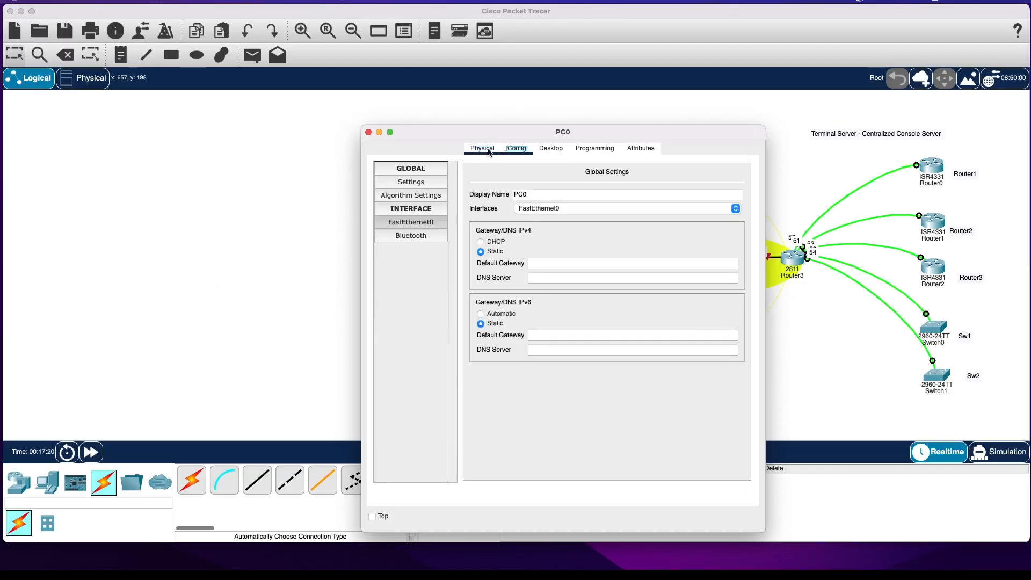
left_click(488, 150)
left_click(517, 150)
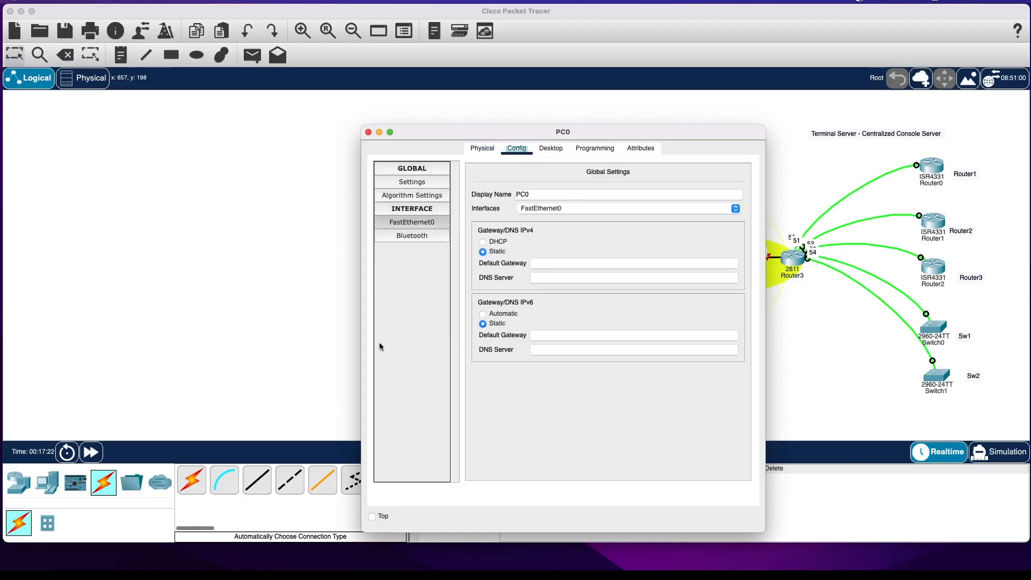
left_click(542, 265)
type("10.0.0.")
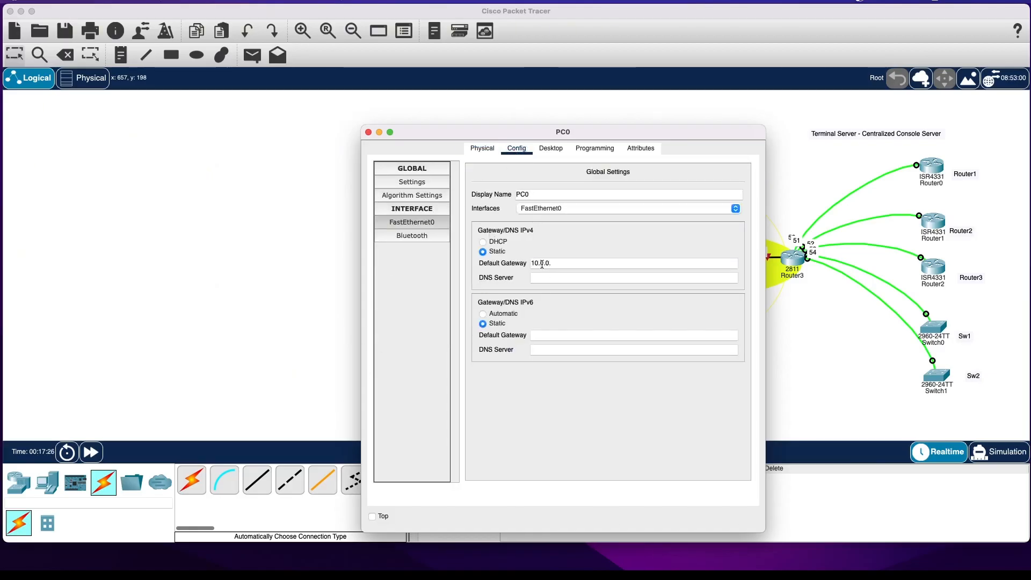
type("1")
left_click(591, 240)
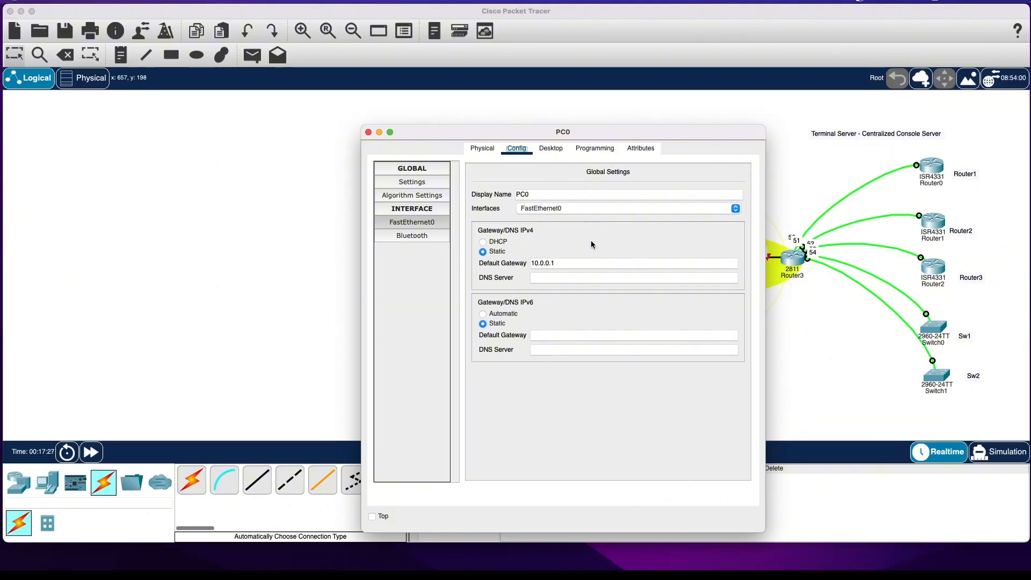
left_click(369, 132)
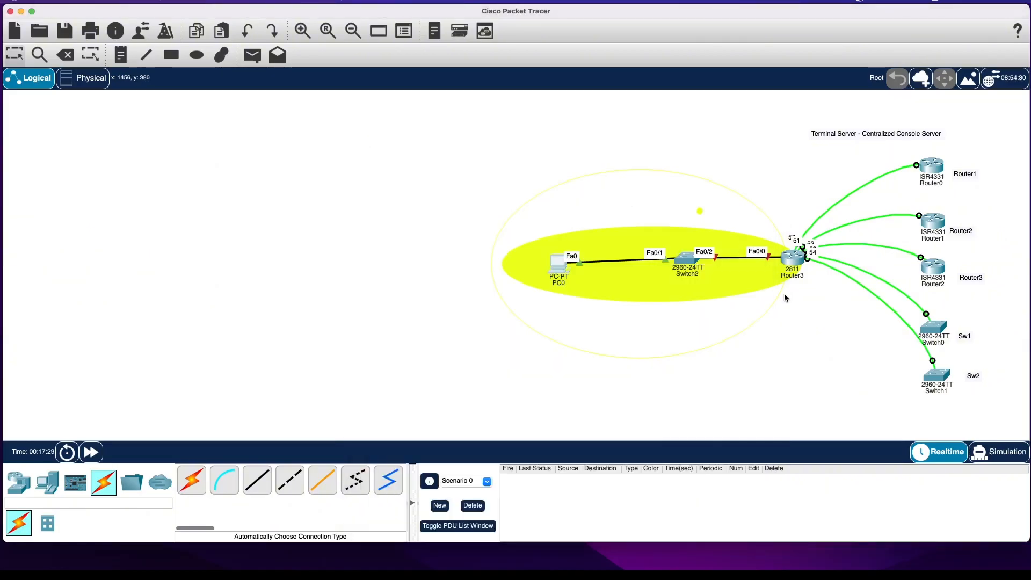
Enter global configuration mode on the 2811 terminal server and list its interfaces with do sh ip int bri.
left_click(795, 261)
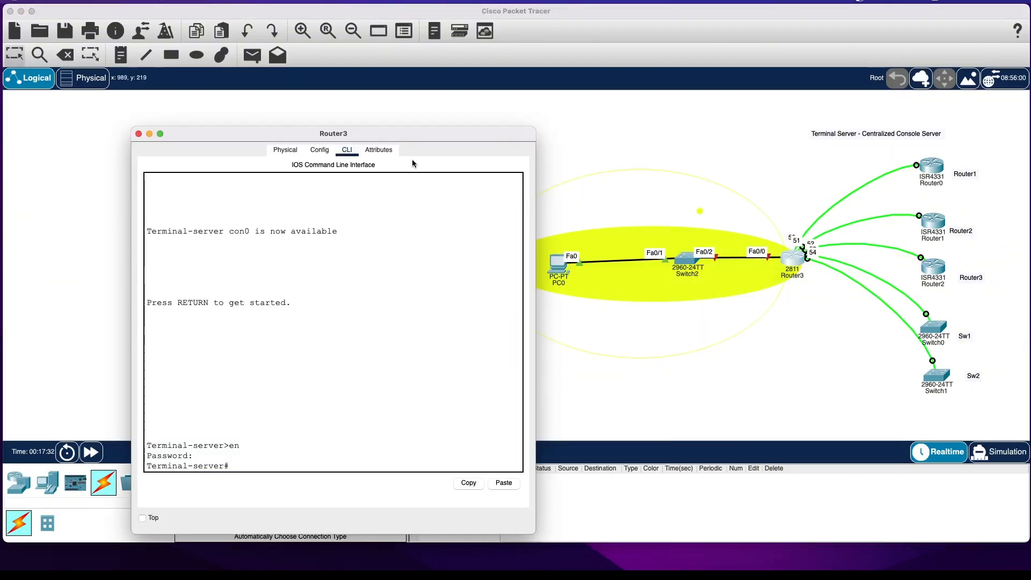
type("conf t")
key("Return")
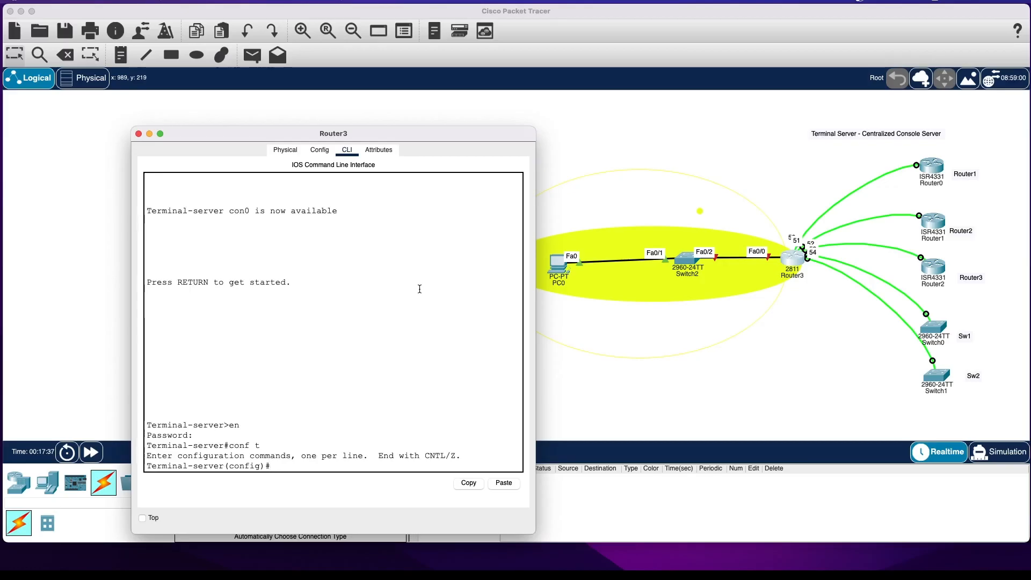
type("do sh in")
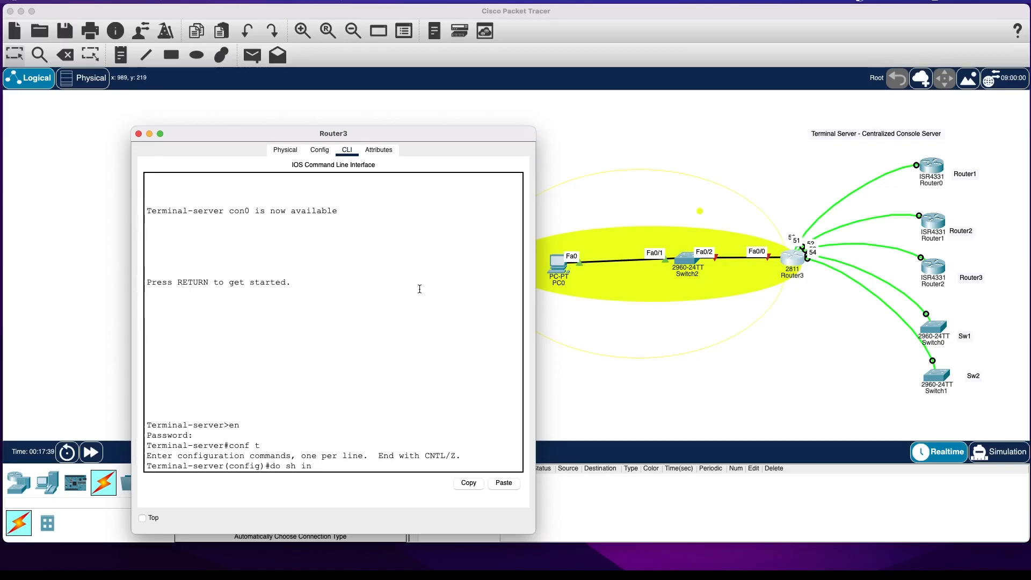
type("t p int bri")
key("Return")
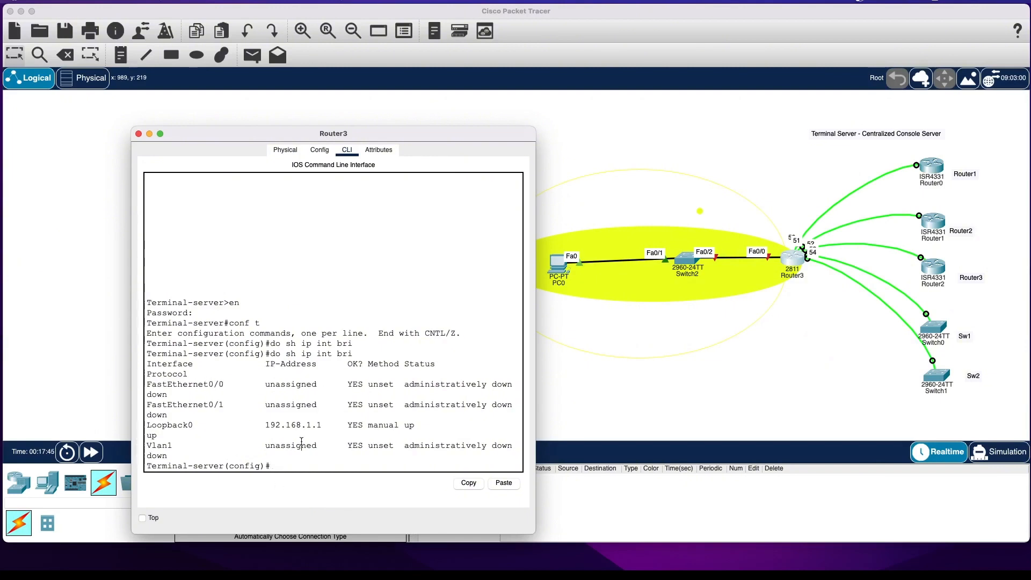
Assign interface f0/0 of the terminal server the address 10.0.0.1 255.255.255.0 and enable it with no shut.
type("int f0/0")
key("Return")
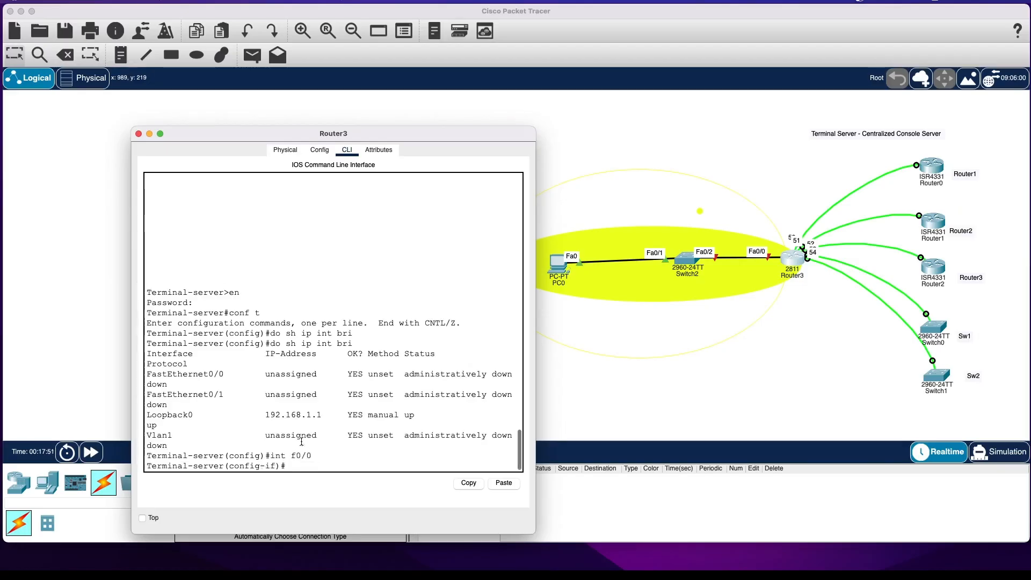
type("ip add")
key("Tab")
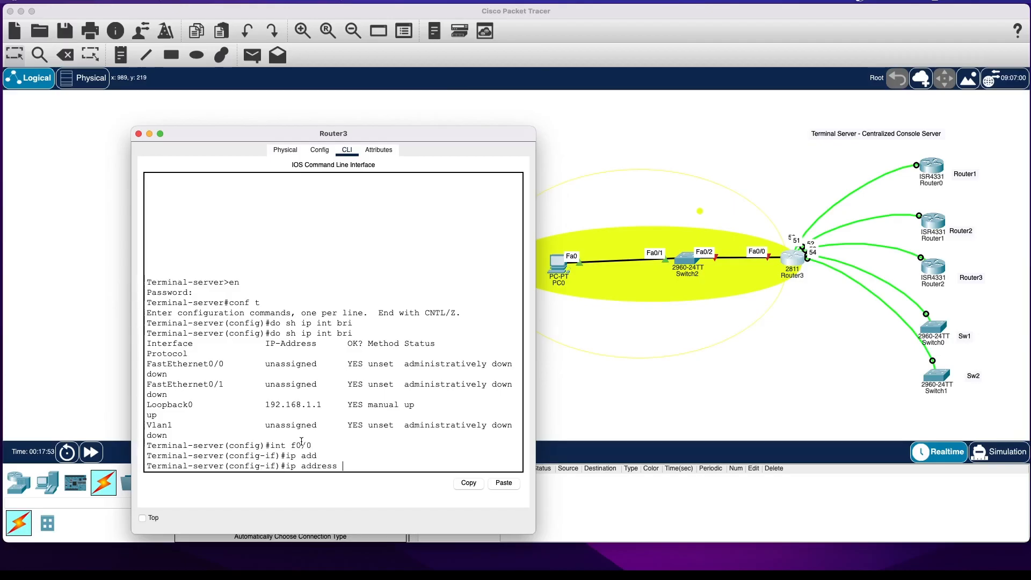
type("102")
type("1 25")
type("5.255.")
type("255.0")
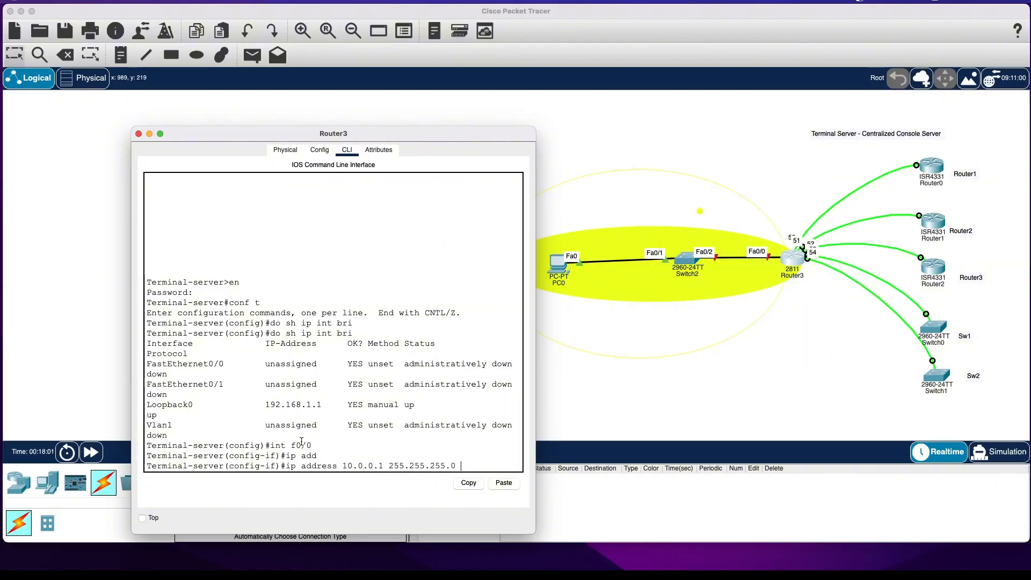
key("Return")
type("no shut")
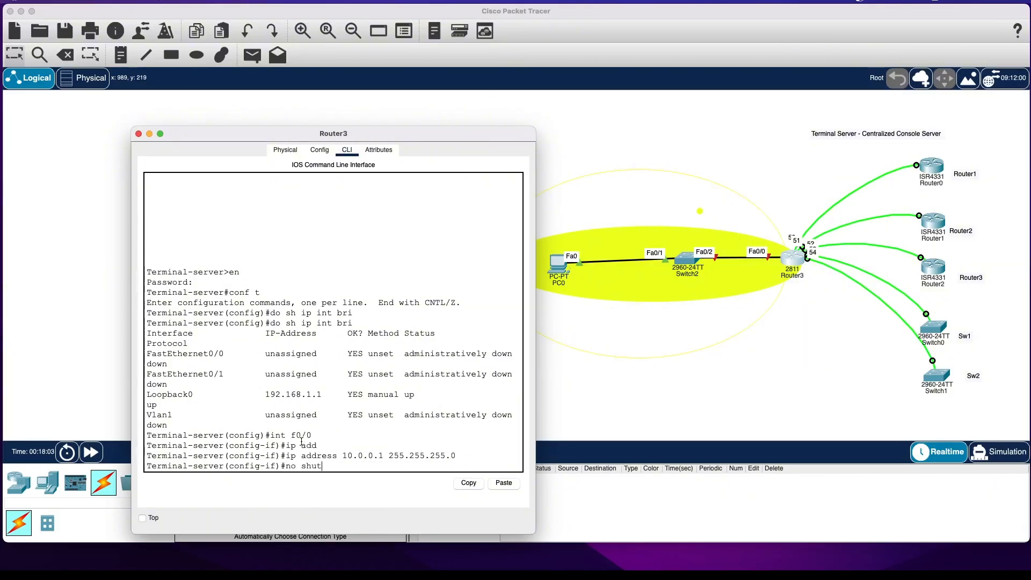
key("Return")
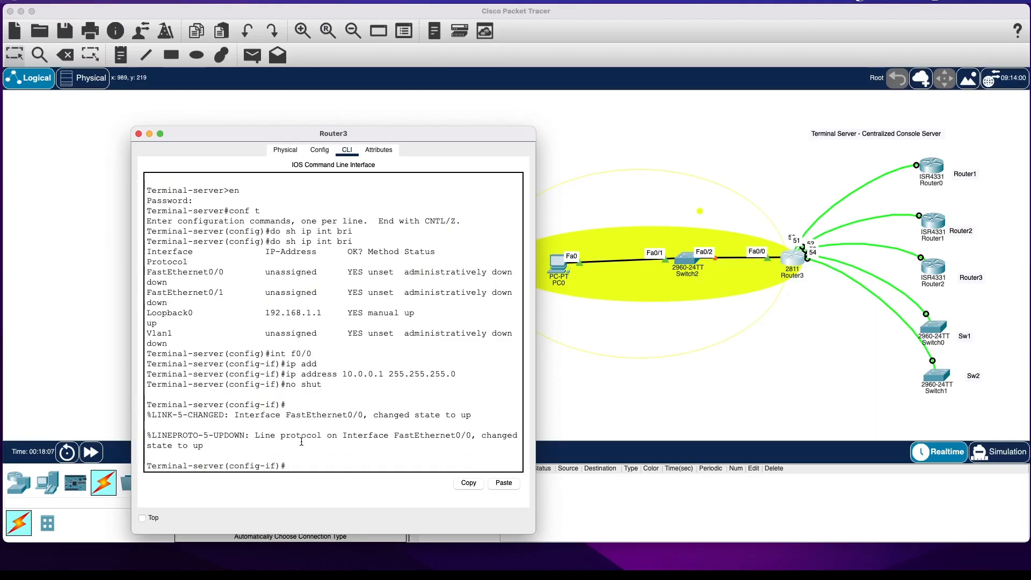
Exit configuration mode on the terminal server and save its configuration with the wr command.
type("exit")
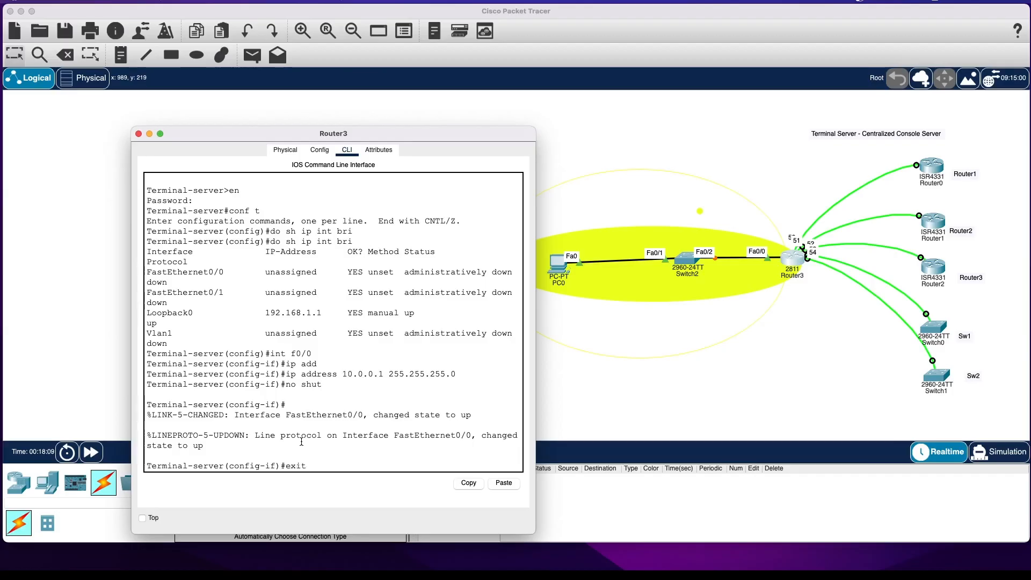
key("Return")
key("Return")
type("exit")
key("Return")
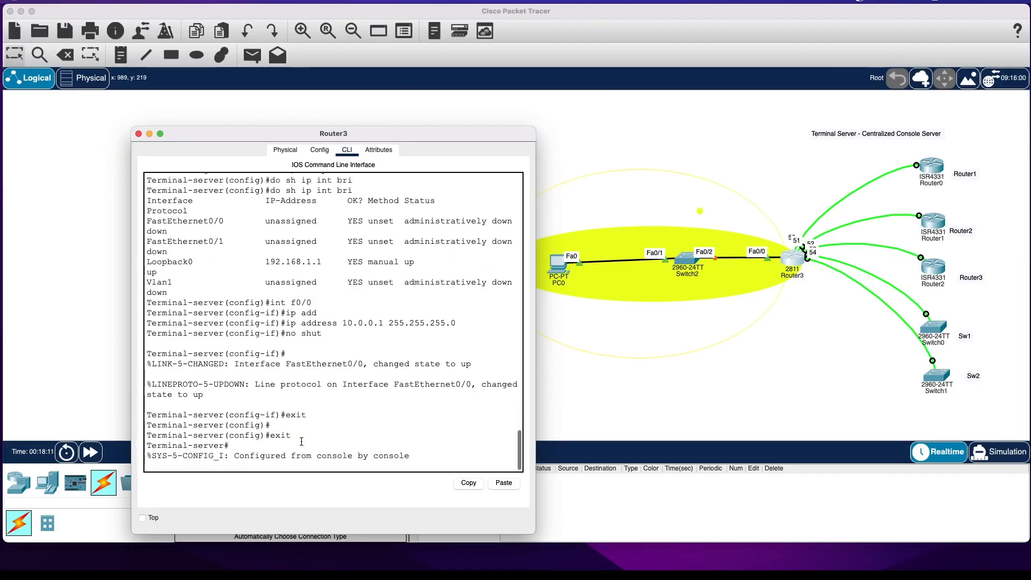
type("wr")
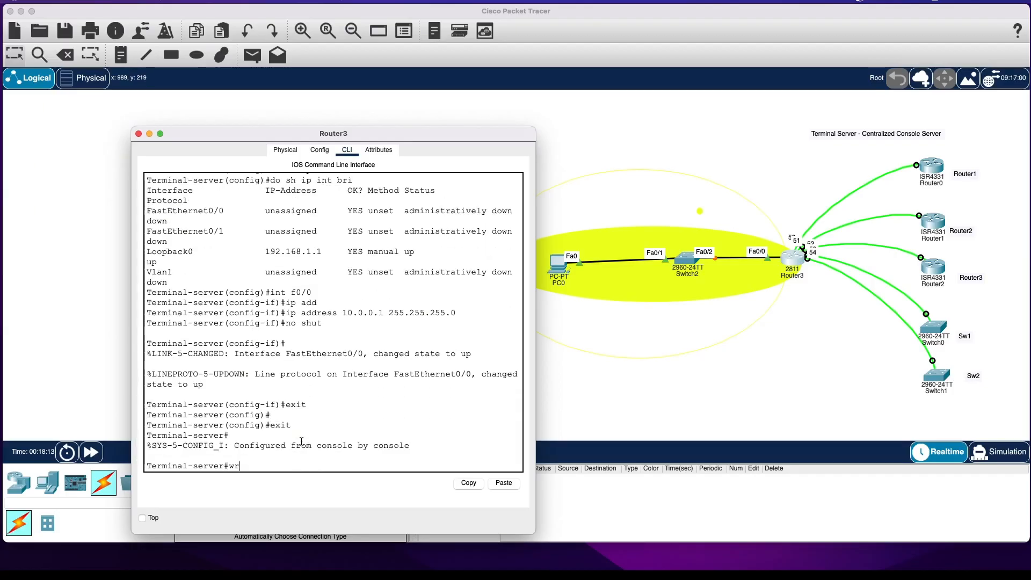
key("Return")
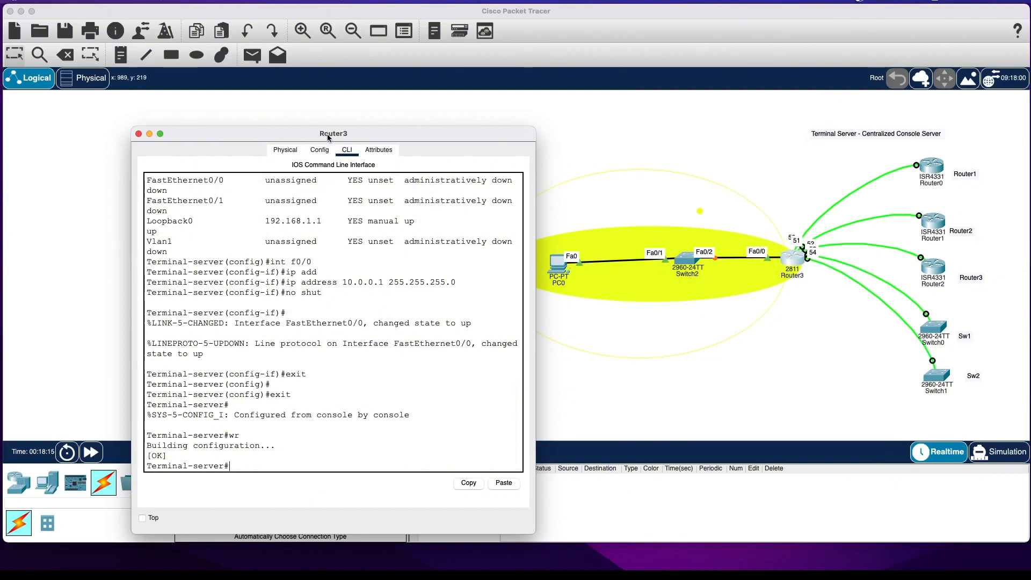
Add a text note reading 10.0.0.0/24 below Switch2, inside the ellipse around the PC0 network.
left_click_drag(327, 134, 285, 77)
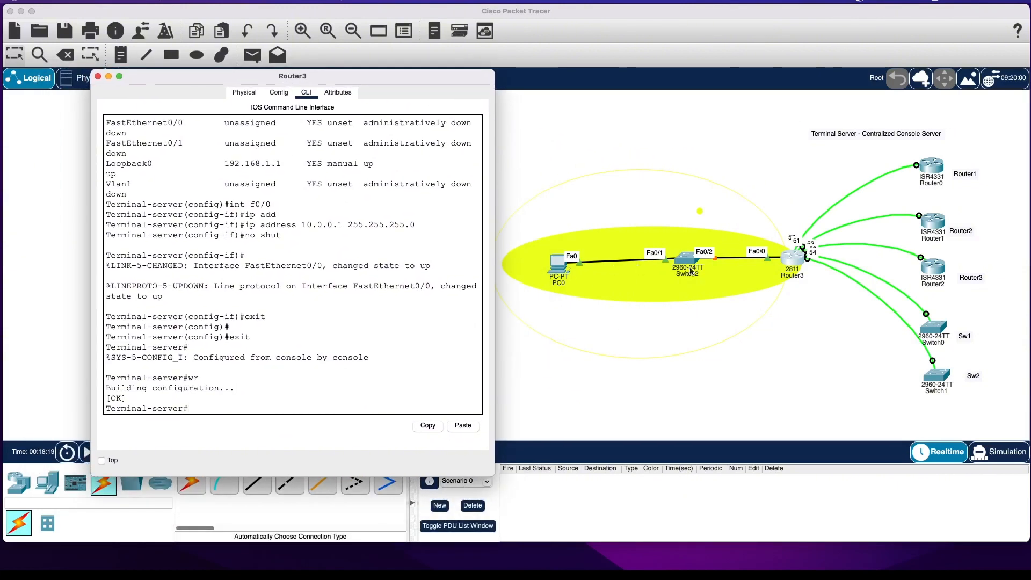
left_click(606, 311)
left_click(120, 54)
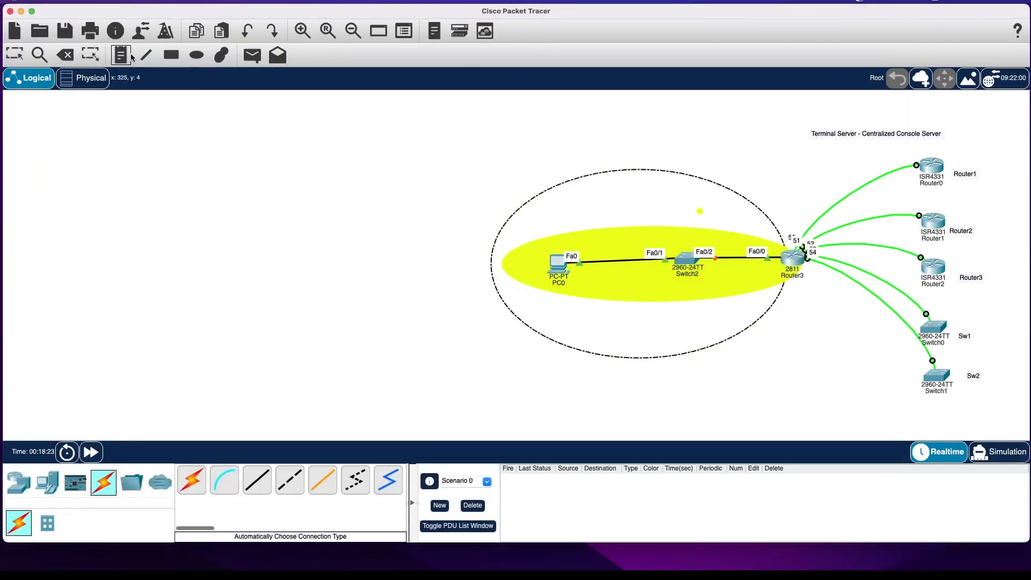
left_click(608, 314)
type("10.0.0.0")
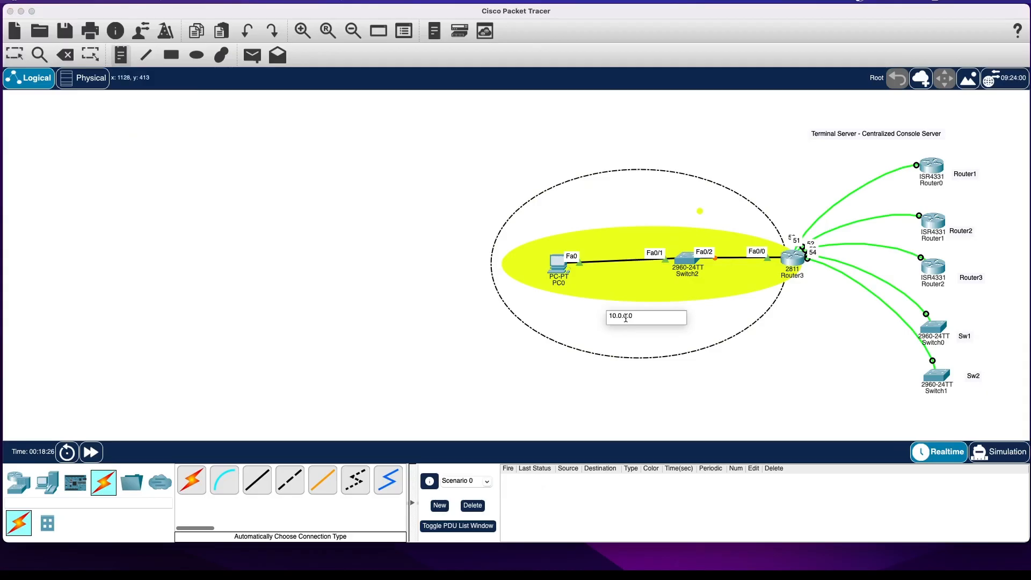
type("/24")
Add a text note reading 192.168.1.1 near the console link to Router1 and shift it slightly away from that router.
left_click(852, 166)
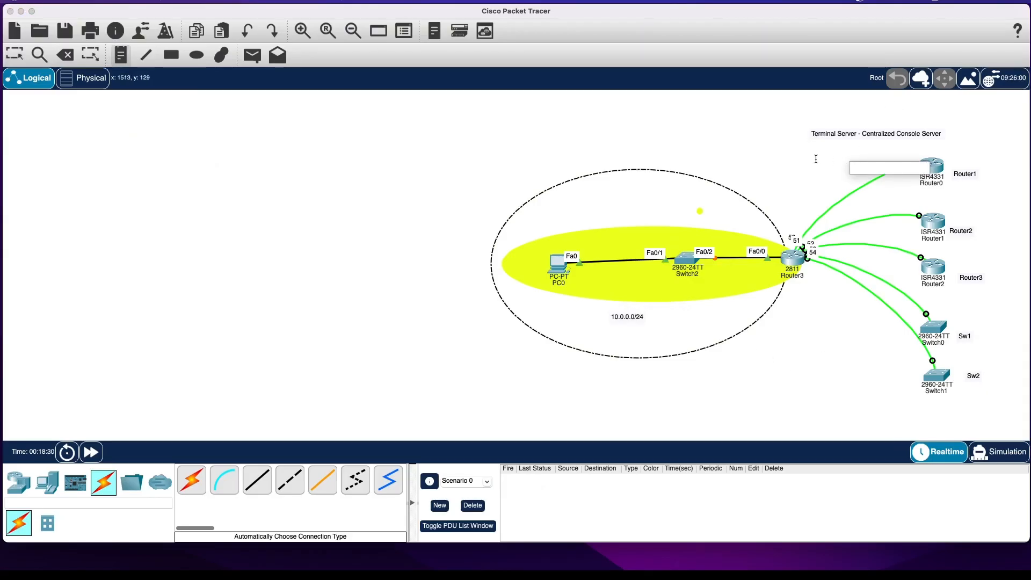
type("192.168.1.1")
left_click(784, 156)
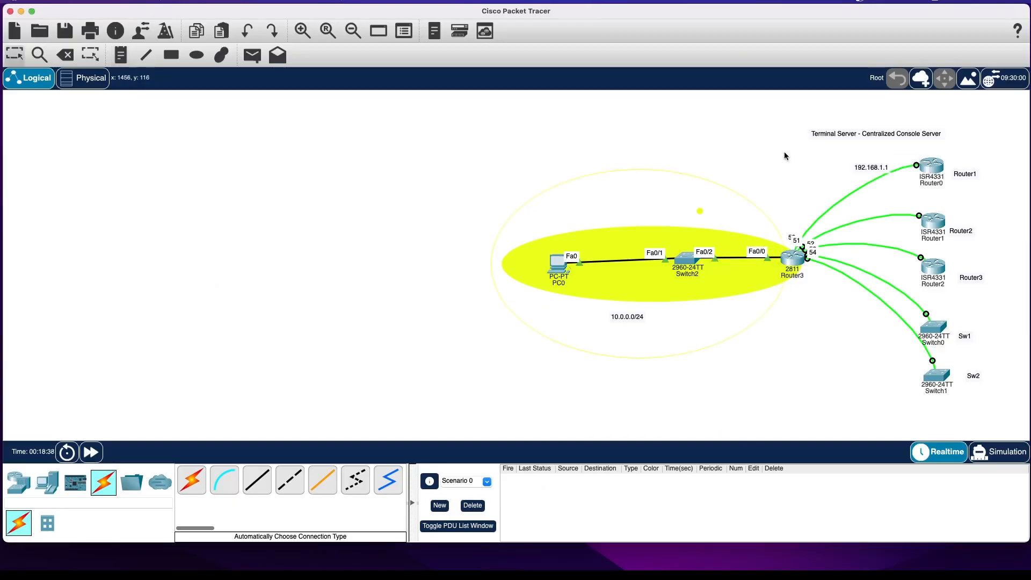
left_click_drag(862, 171, 847, 171)
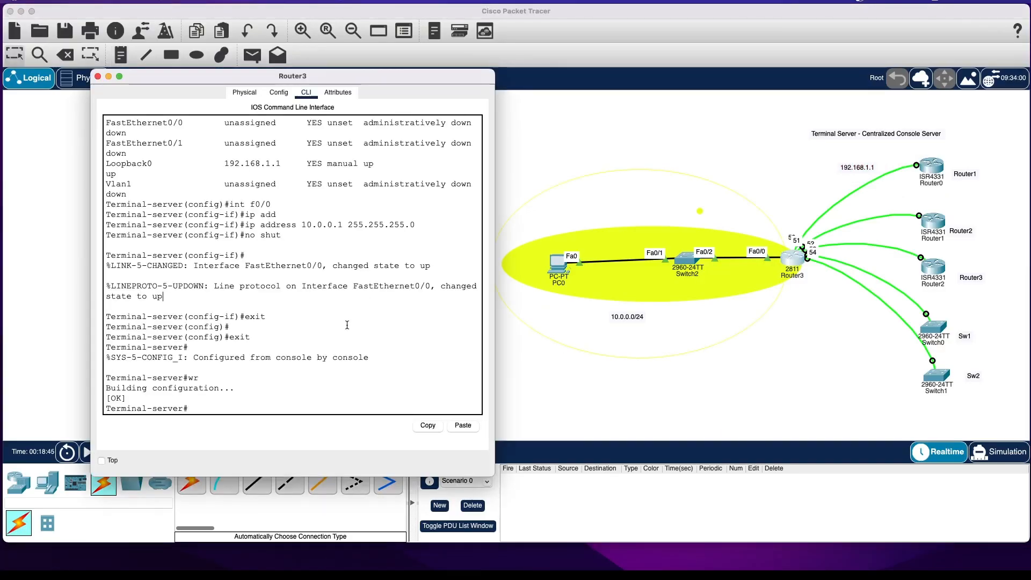
Enter configuration mode on the terminal server and try static routes to 10.0.0.0 255.255.255.0 via 10.0.0.1 and 192.168.1.1.
type("conf t")
key("Return")
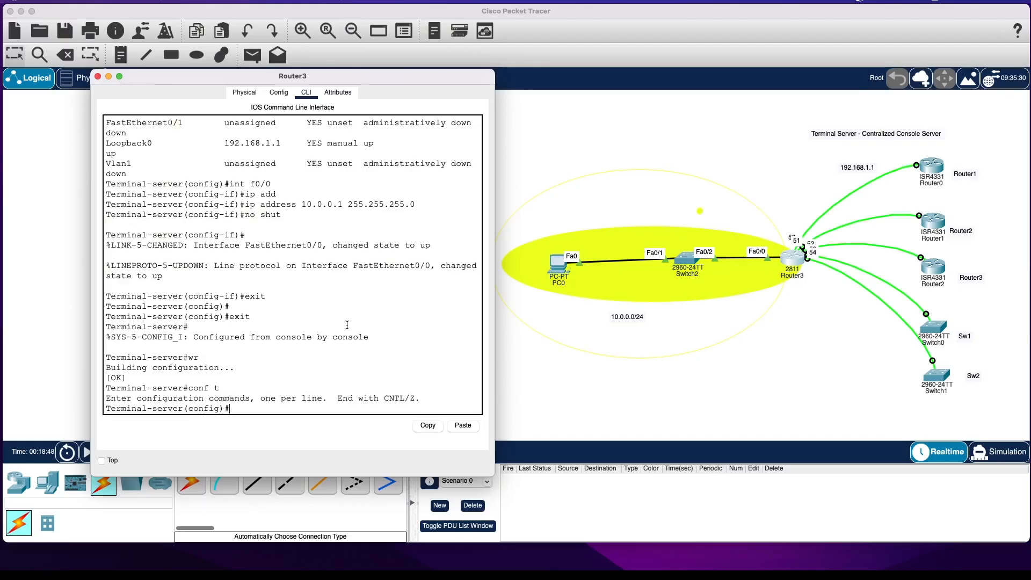
type("ip route")
type("r")
key("Tab")
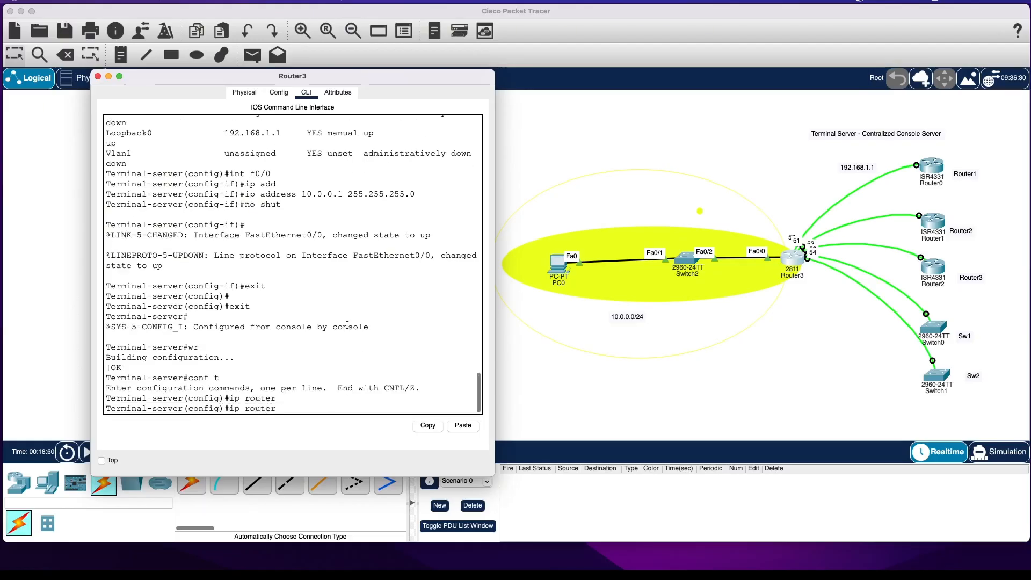
key("BackSpace")
type("10.0.0.0 255.2")
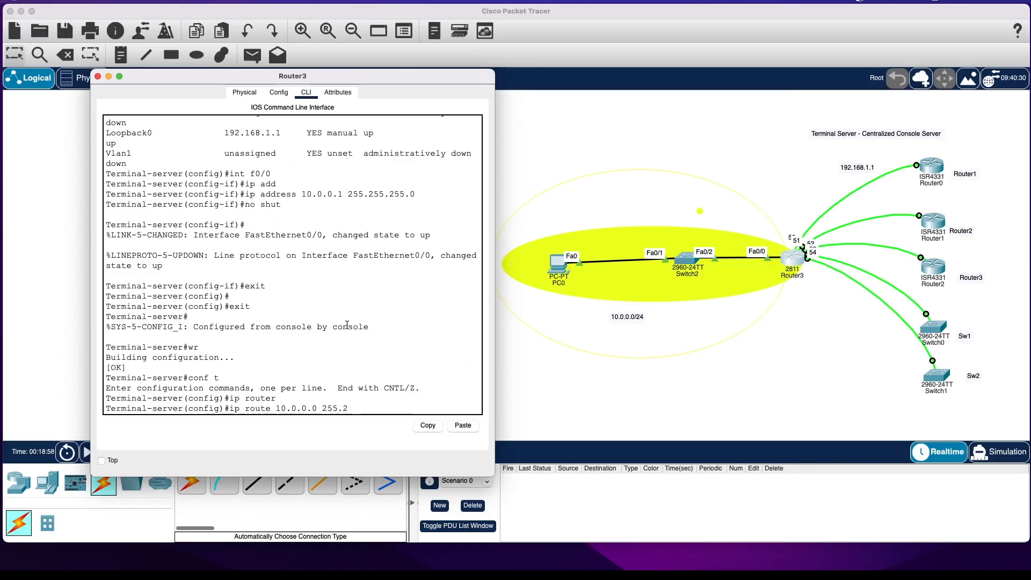
type("55.255.0 192.168.1.1")
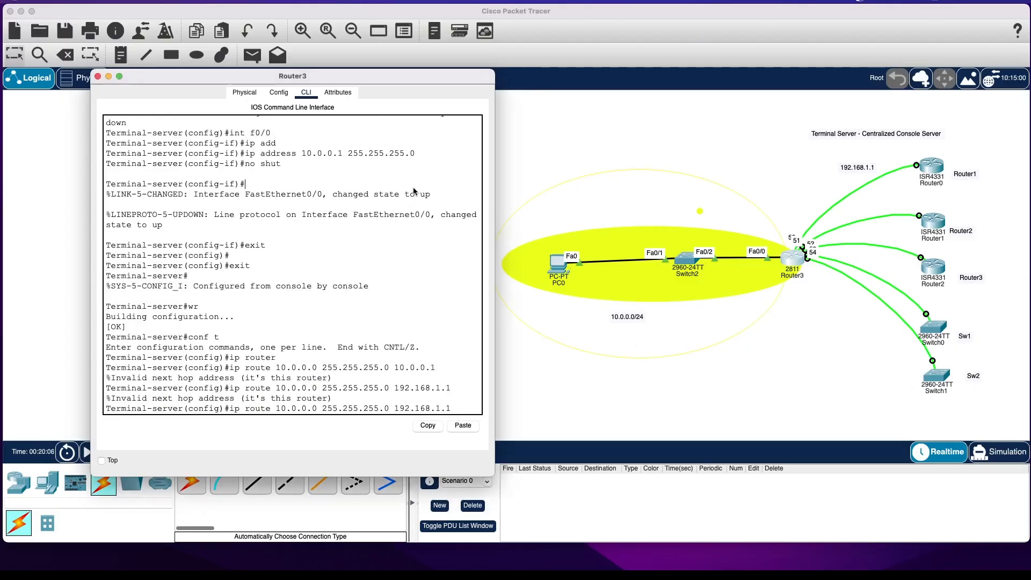
Add the static route ip route 10.0.0.0 255.255.255.0 192.168.1.0 on the terminal server and exit configuration mode.
key("Up")
key("BackSpace")
key("Return")
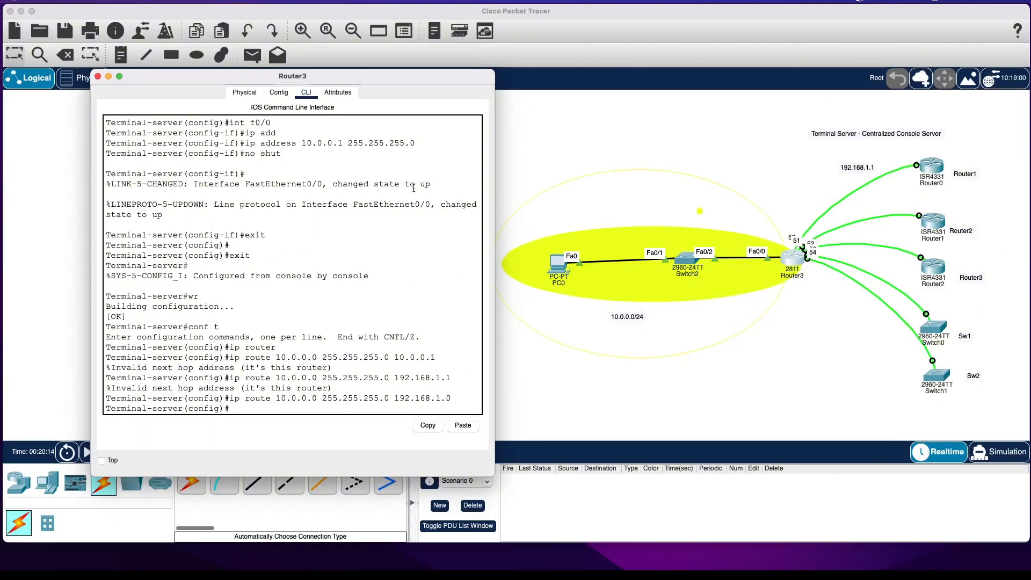
key("ctrl+z")
key("Return")
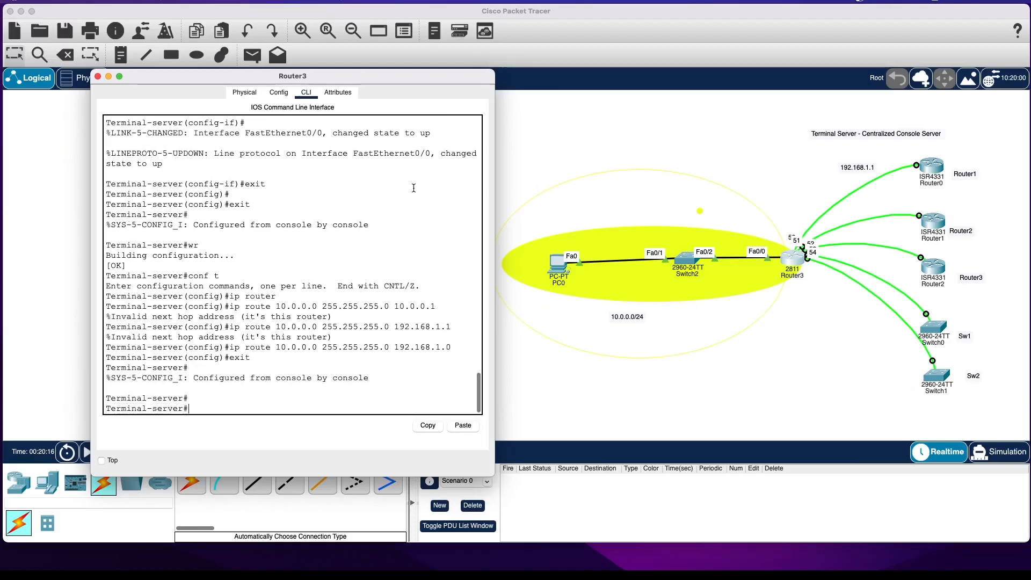
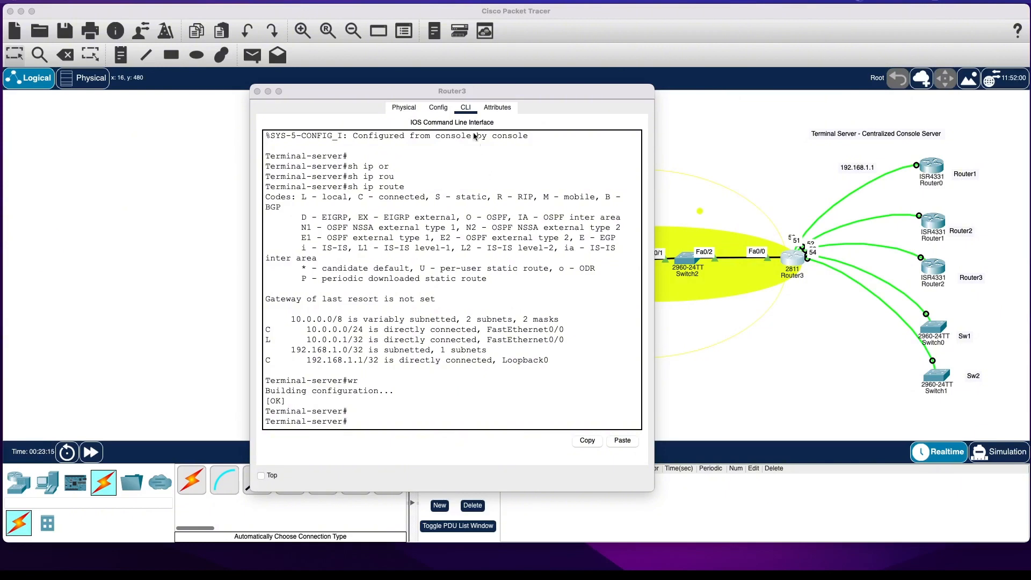
Enter configuration mode on the terminal server and open line configuration for vty 0 5.
left_click_drag(448, 92, 406, 75)
type("onf t")
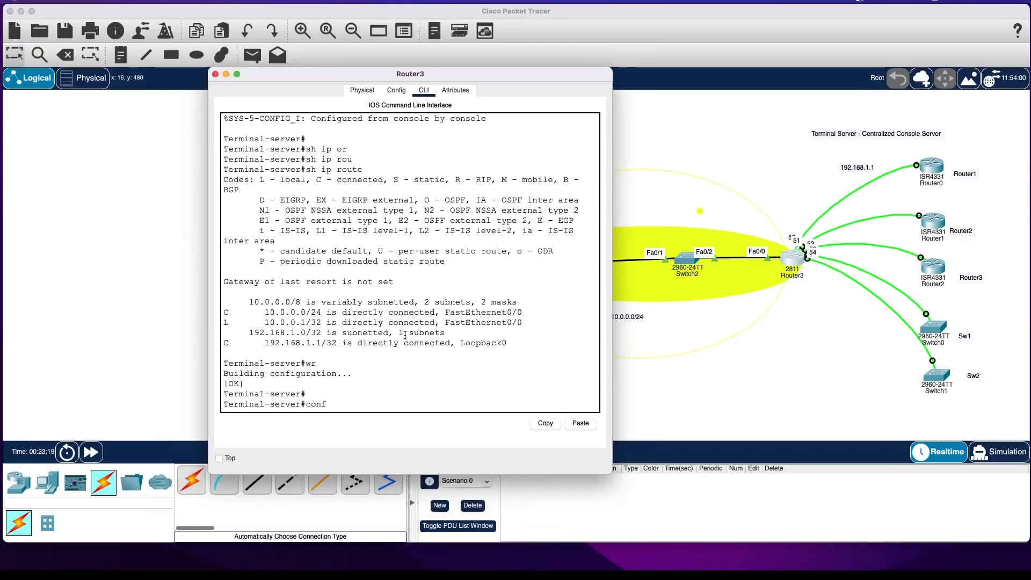
key("Return")
type(";")
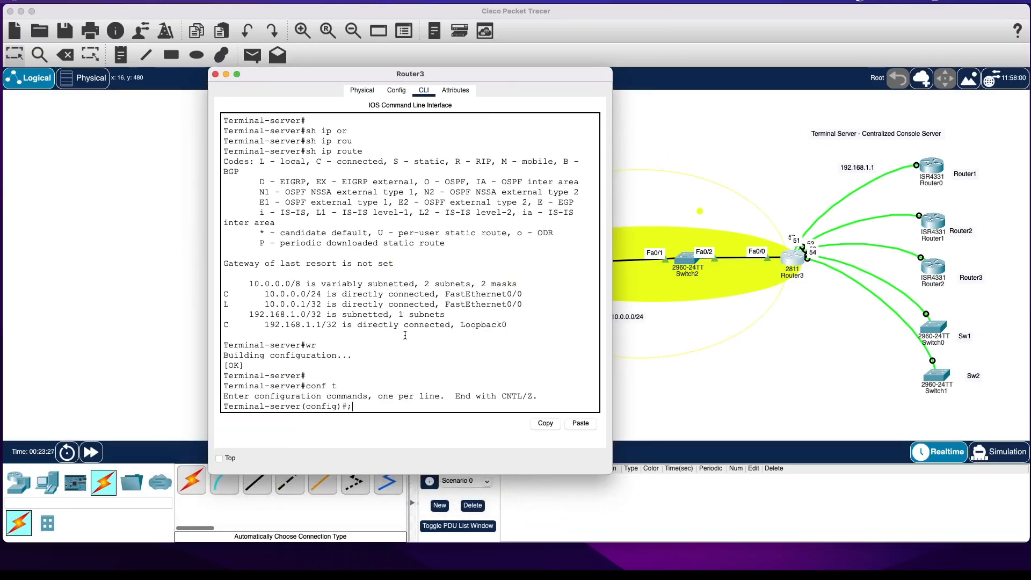
type("in")
key("Tab")
key("BackSpace")
key("BackSpace")
key("BackSpace")
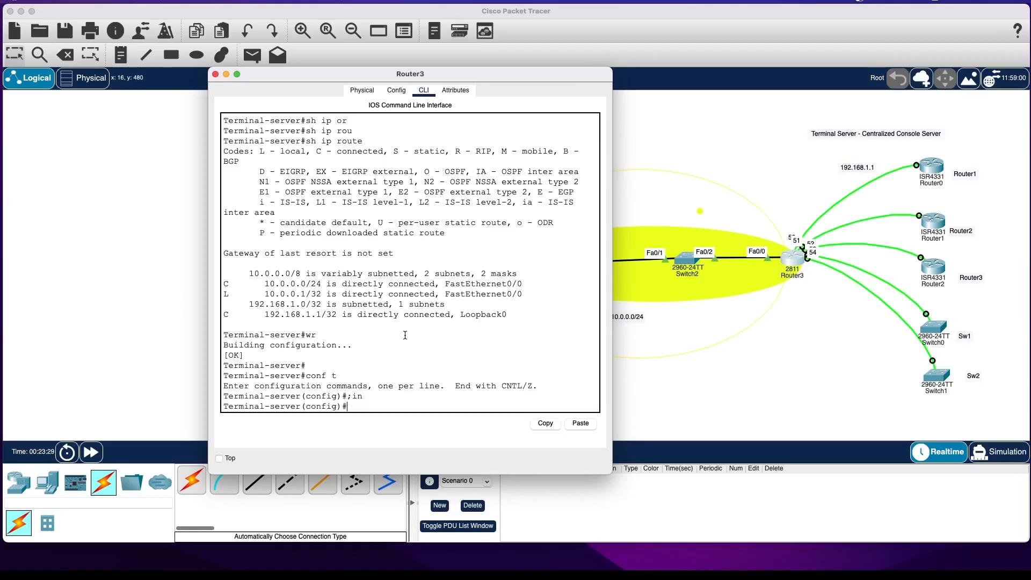
type("lin")
key("Tab")
type("vty")
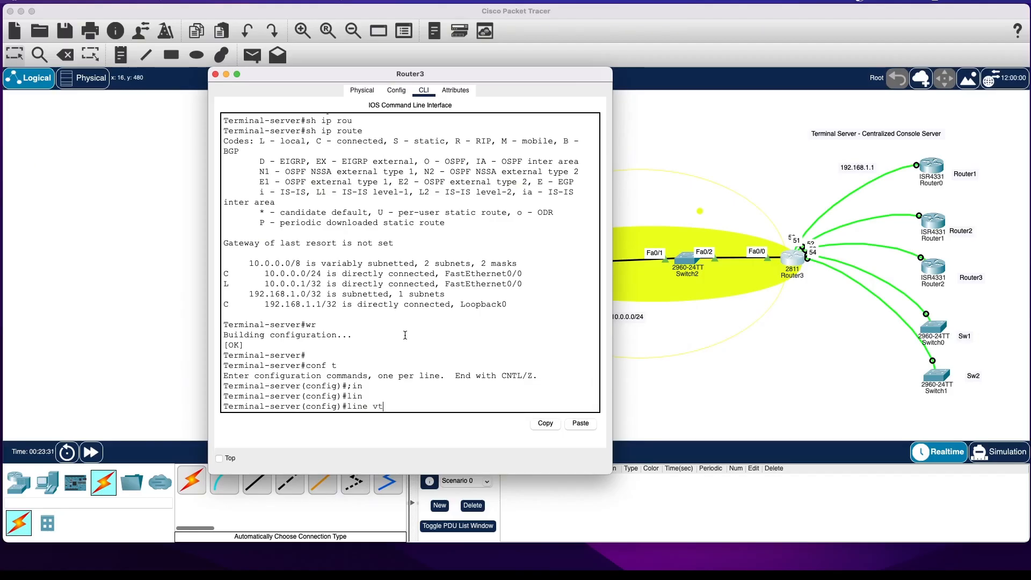
key("Tab")
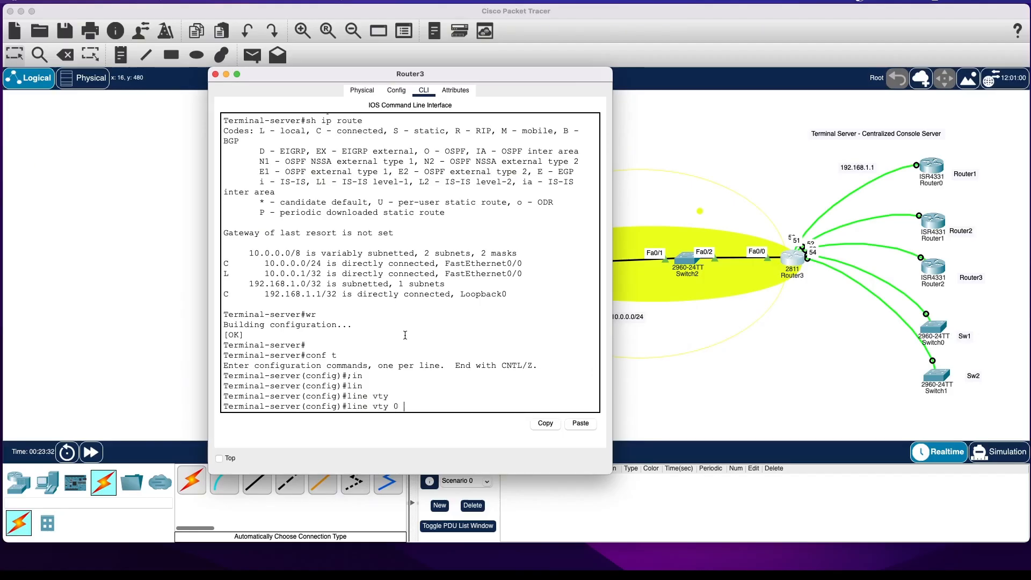
type("0 5")
key("Return")
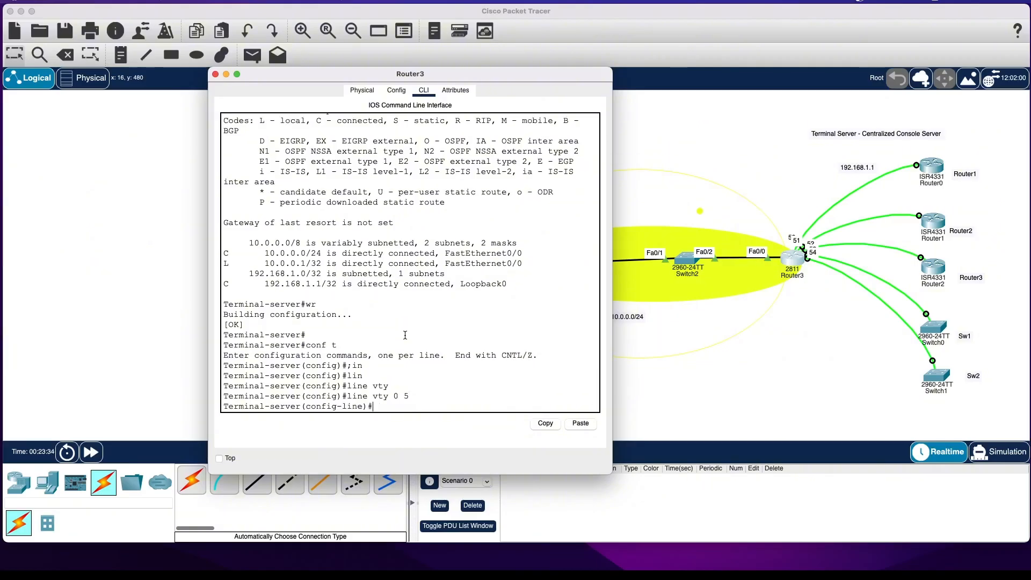
Require local user authentication on the vty lines with login local.
type("login")
key("Return")
type("lo")
key("Tab")
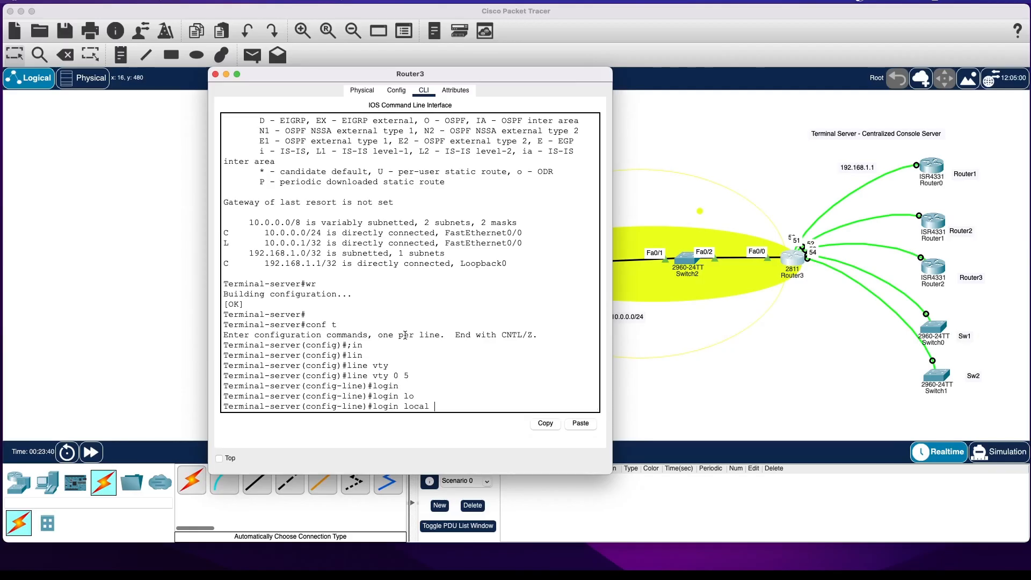
key("Return")
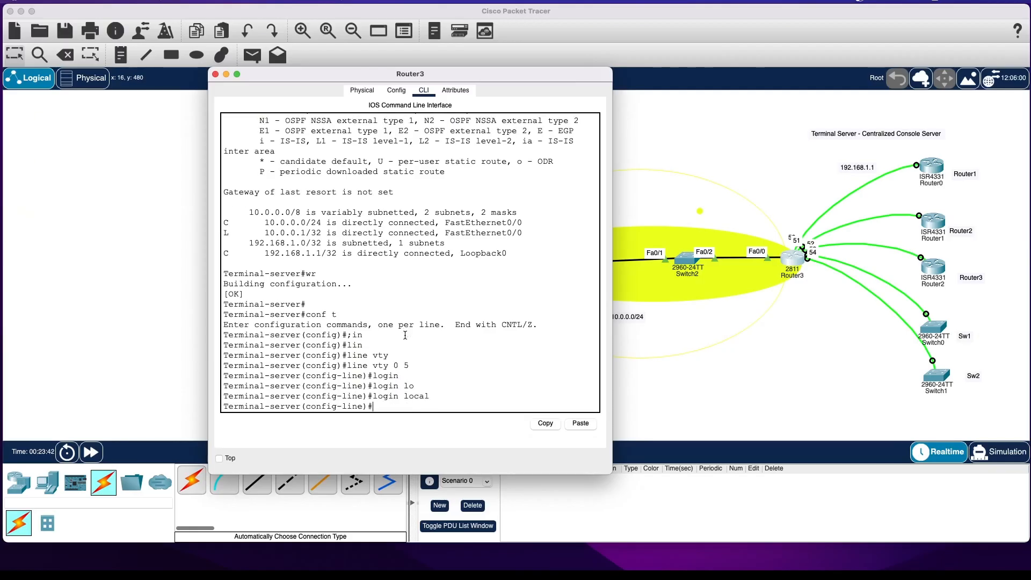
Allow all incoming protocols on the vty lines with transport input all.
type("transp")
key("Tab")
type("o")
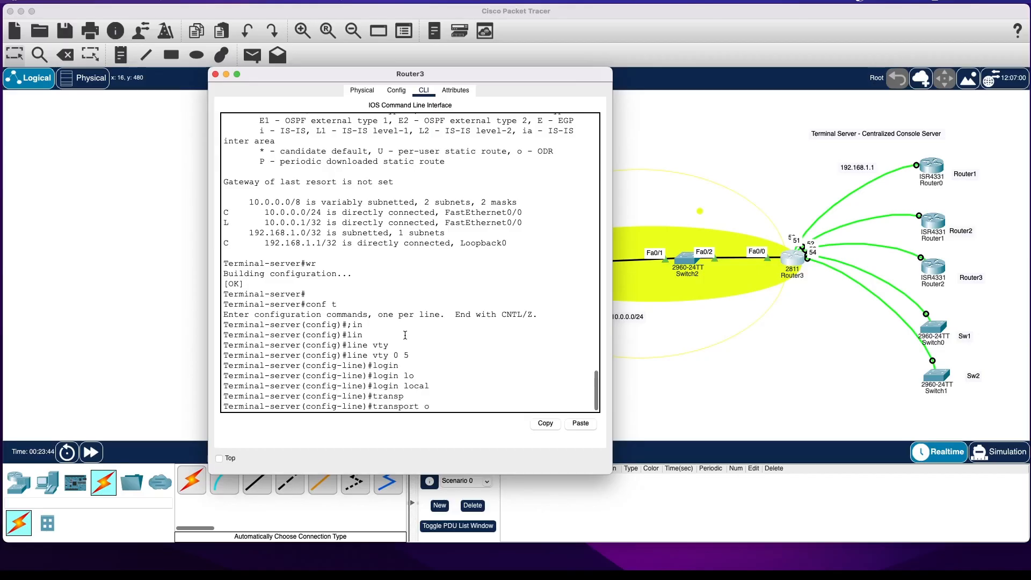
key("BackSpace")
type("in")
key("Tab")
type("a")
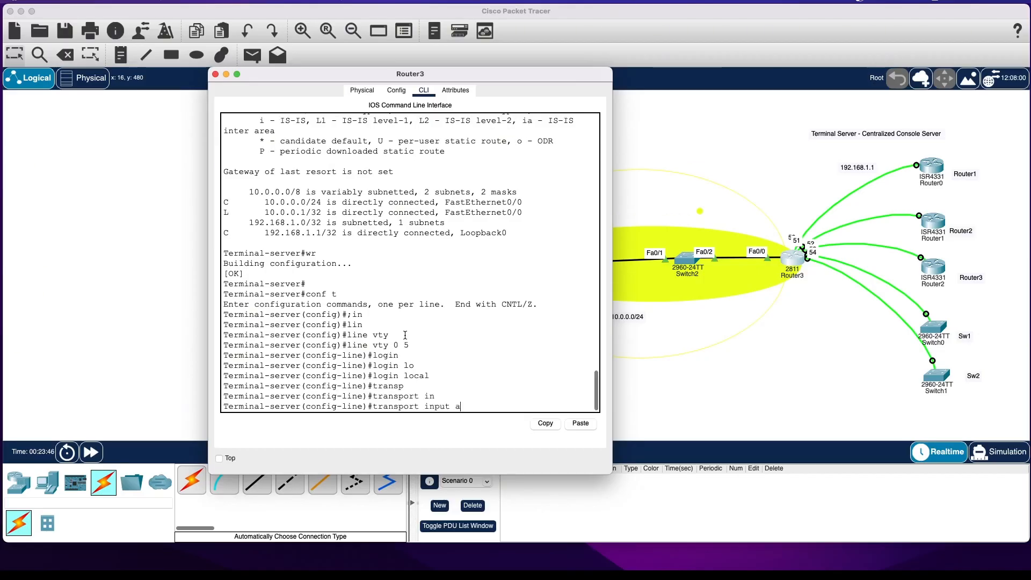
type("ll")
key("Return")
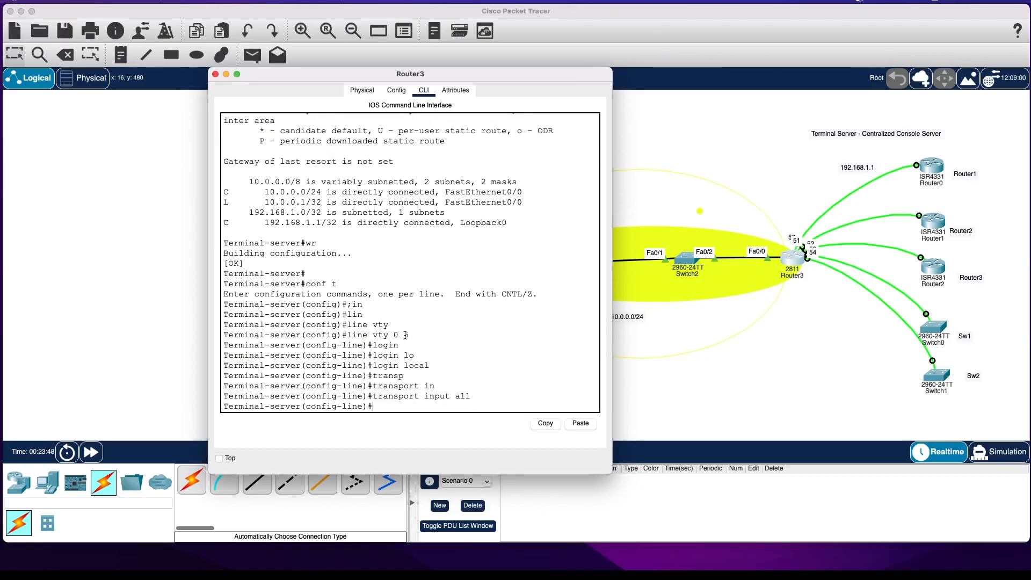
Leave configuration mode on the terminal server and save its configuration with wr.
type("exit")
key("Return")
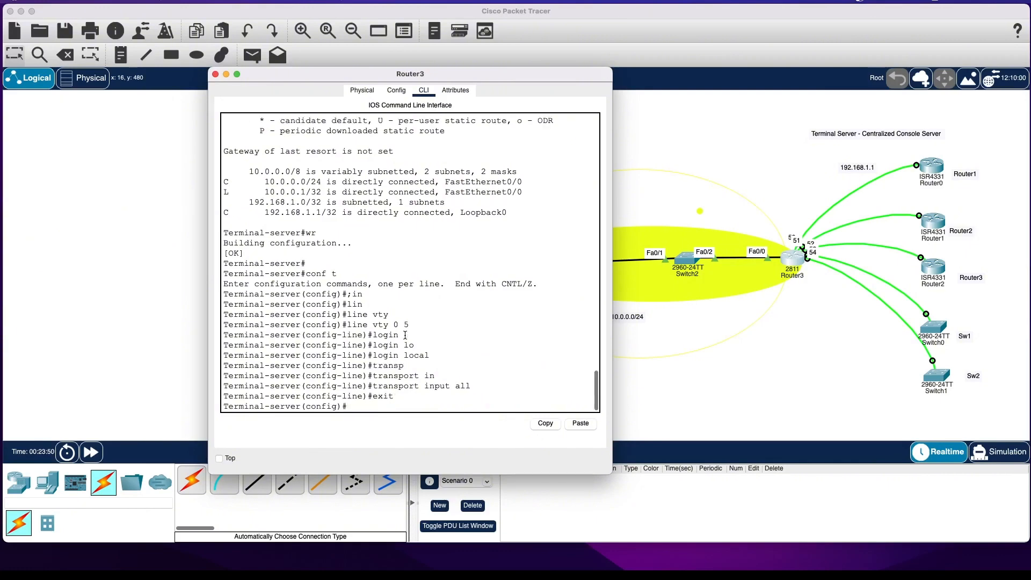
type("exit")
key("Return")
type("wr")
key("Return")
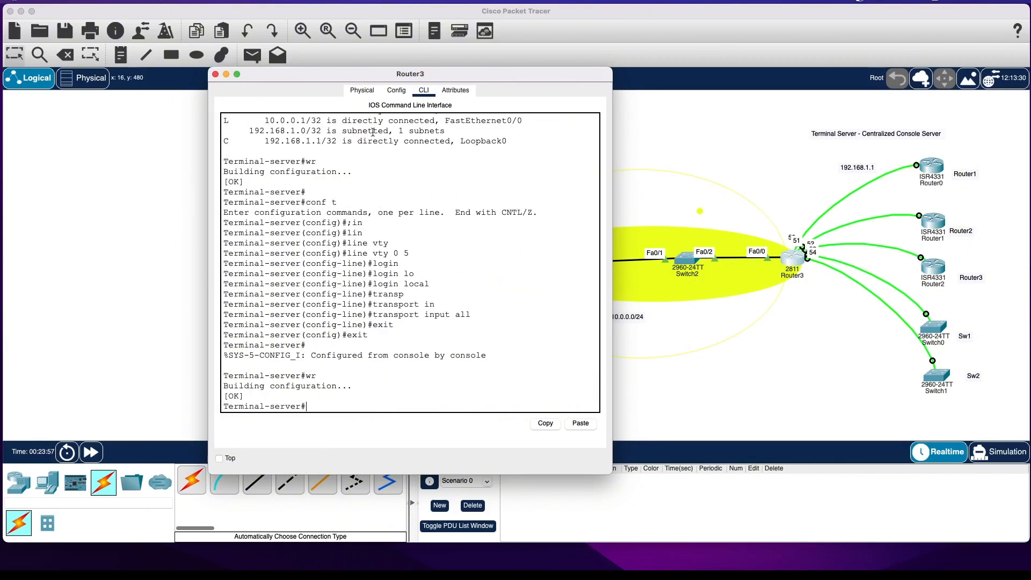
Ping 192.168.1.1 from PC0's command prompt to test the path to the terminal server's loopback.
left_click_drag(318, 70, 114, 28)
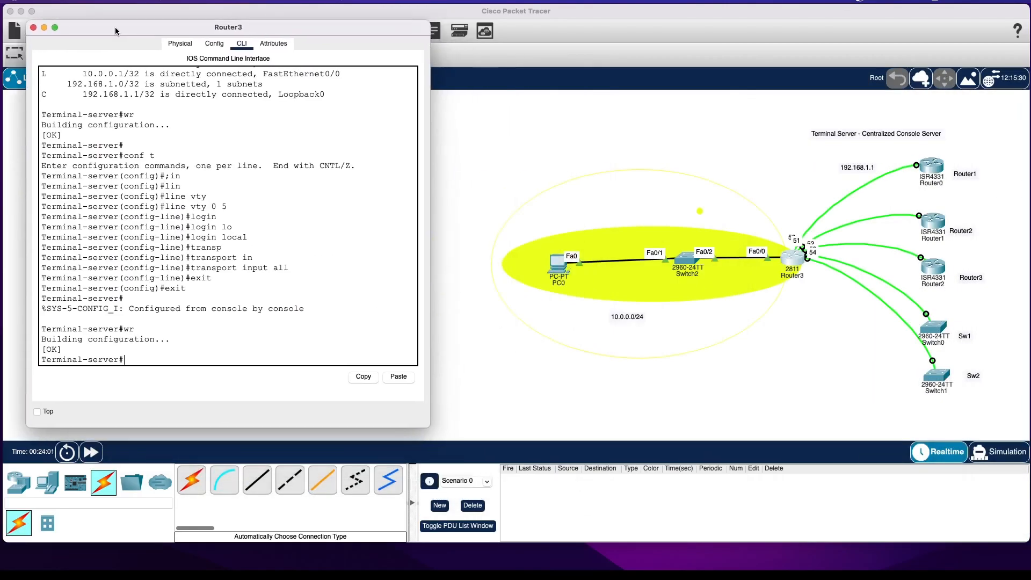
left_click(563, 267)
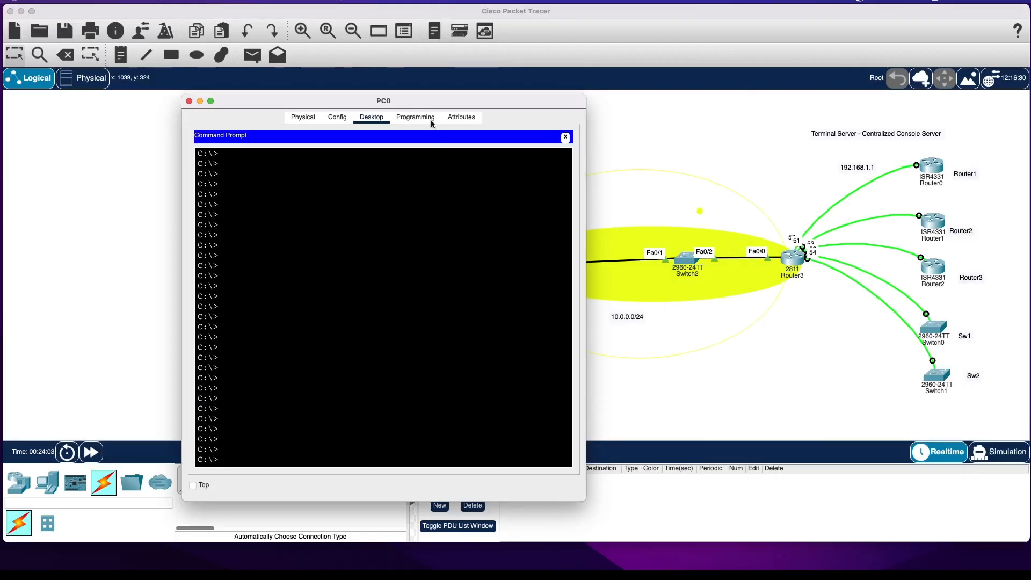
left_click(375, 227)
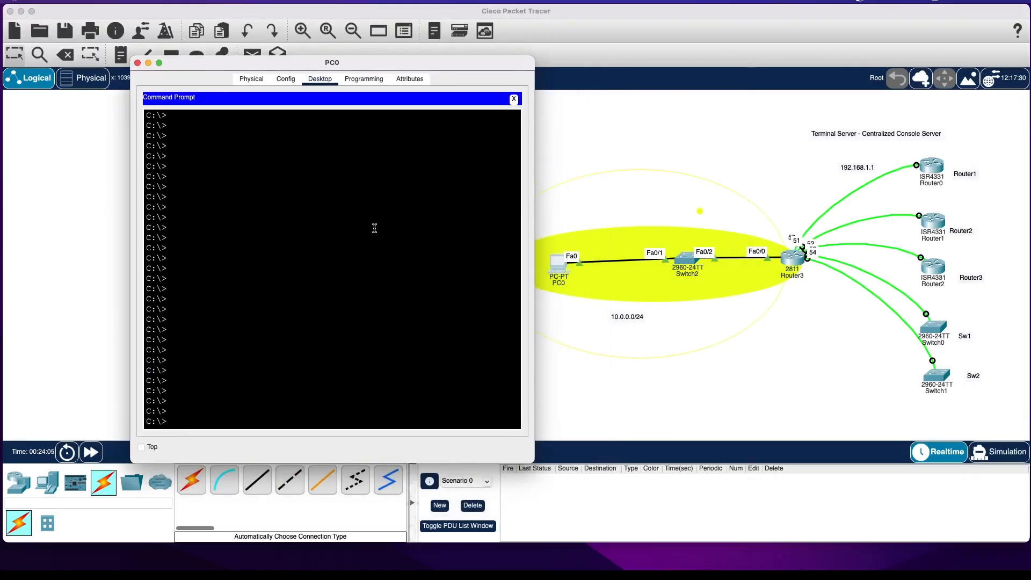
type("ping 192.168.1.1")
key("Return")
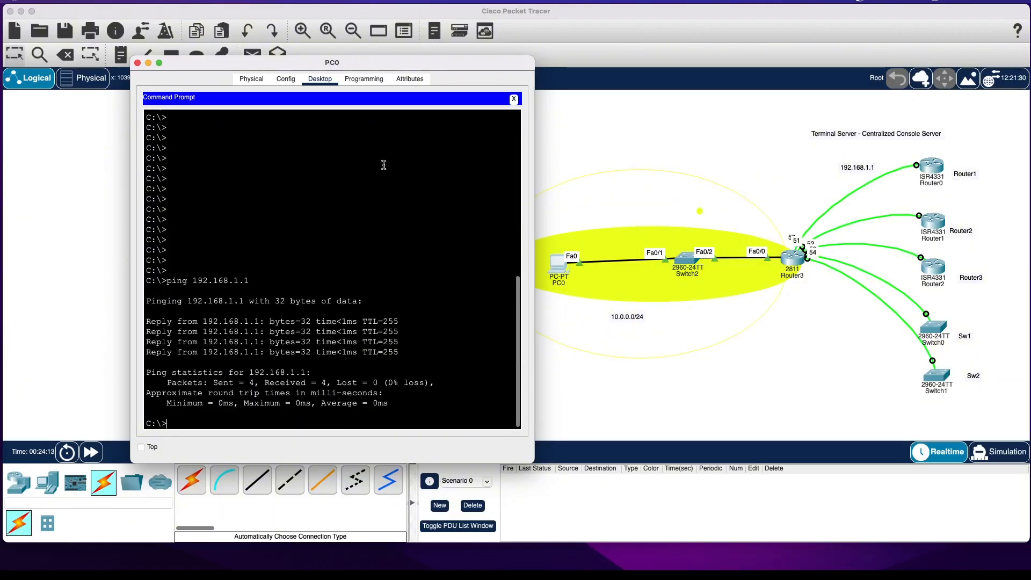
Start an SSH connection from PC0's Telnet / SSH Client to 192.168.1.1 with the account username.
left_click(514, 99)
scroll(383, 233, "down", 3)
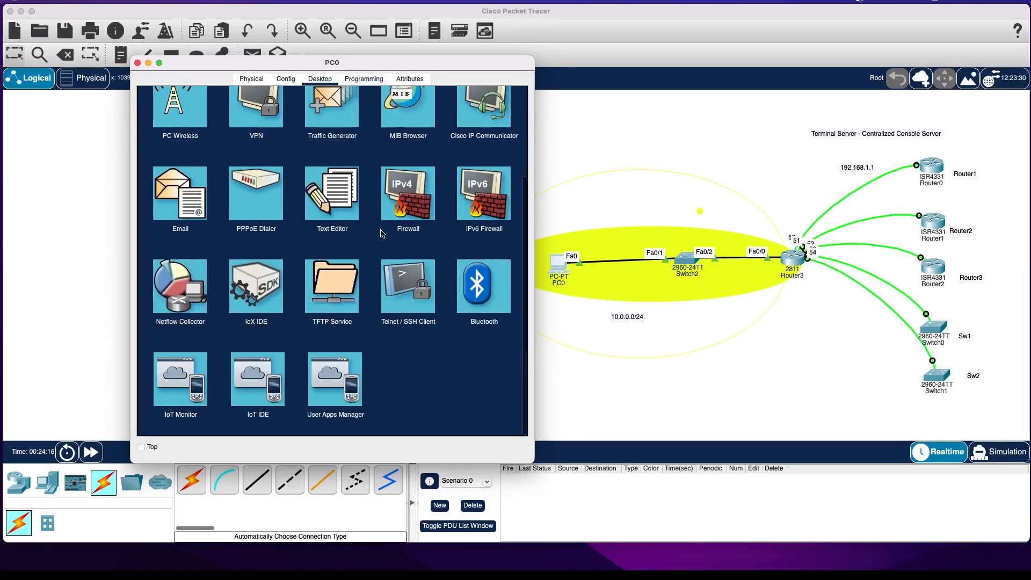
left_click(403, 299)
left_click(252, 147)
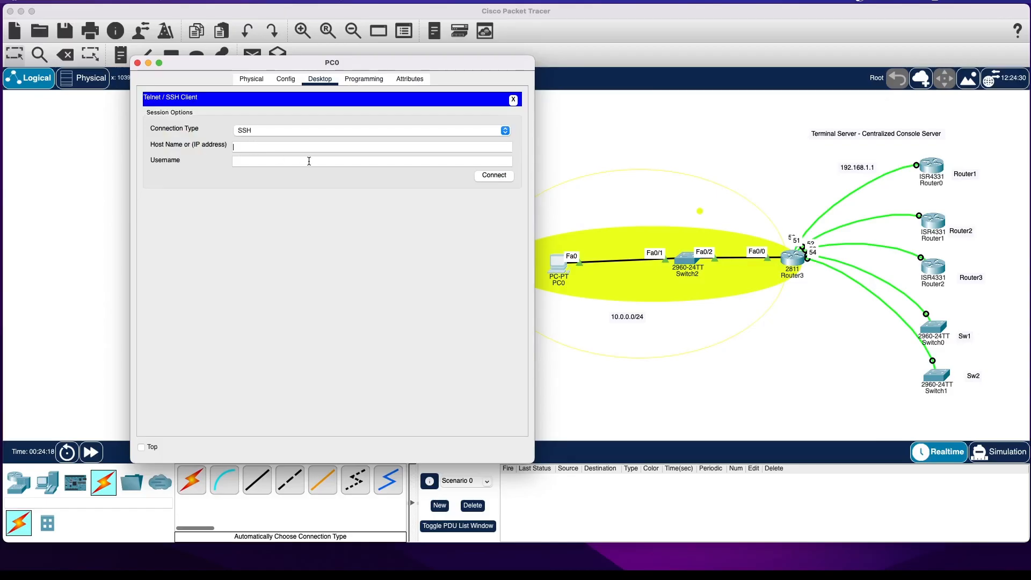
type("192.168.1.1")
left_click(294, 162)
type("rogan")
left_click(494, 176)
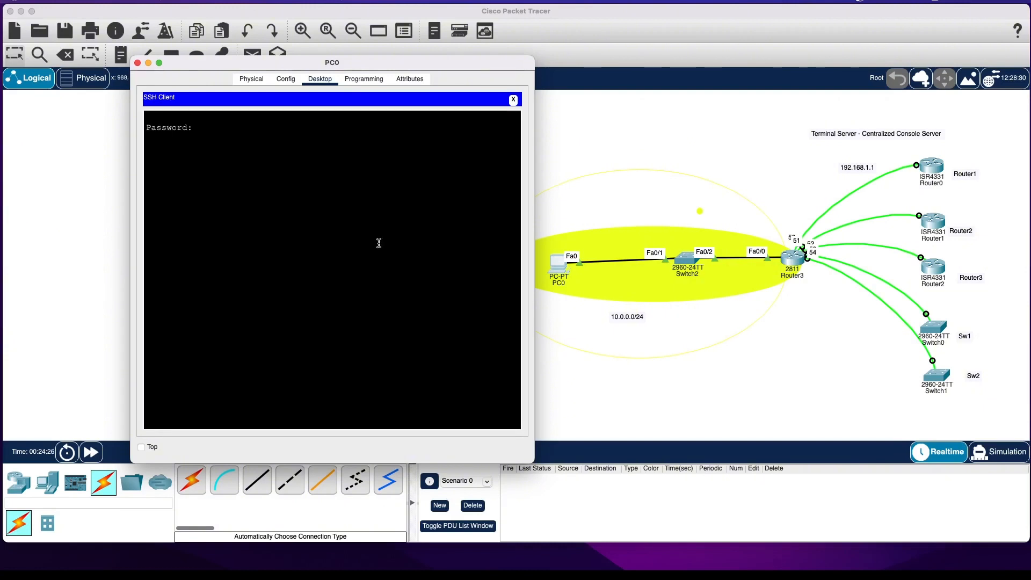
Log in to the terminal server with the SSH password and enter privileged mode using the enable password.
key("Return")
type("en")
key("Return")
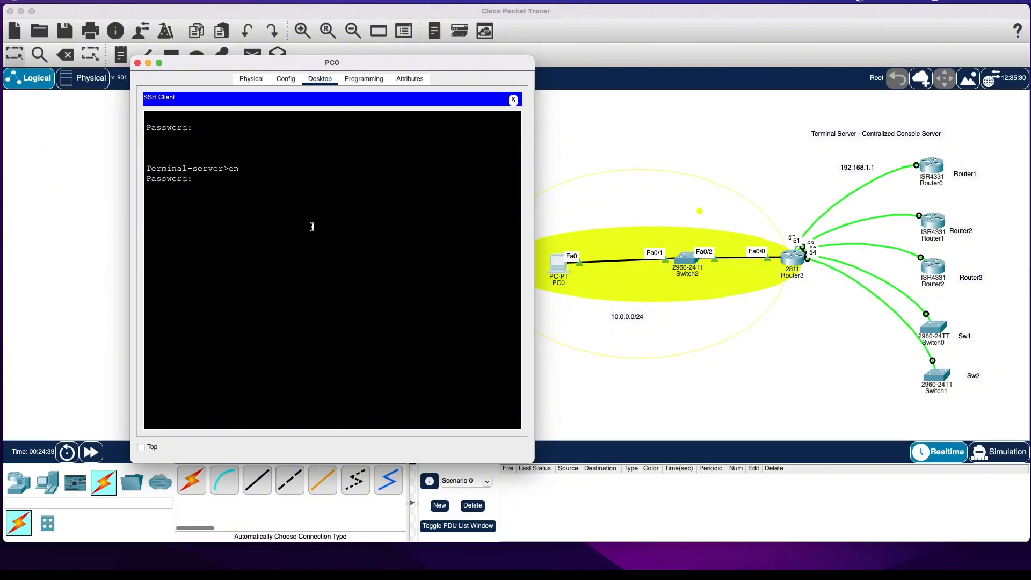
key("Return")
Telnet from the terminal server to Sw1, log in with the username and password, and start the switch console.
type("Telnet Sw1")
key("Return")
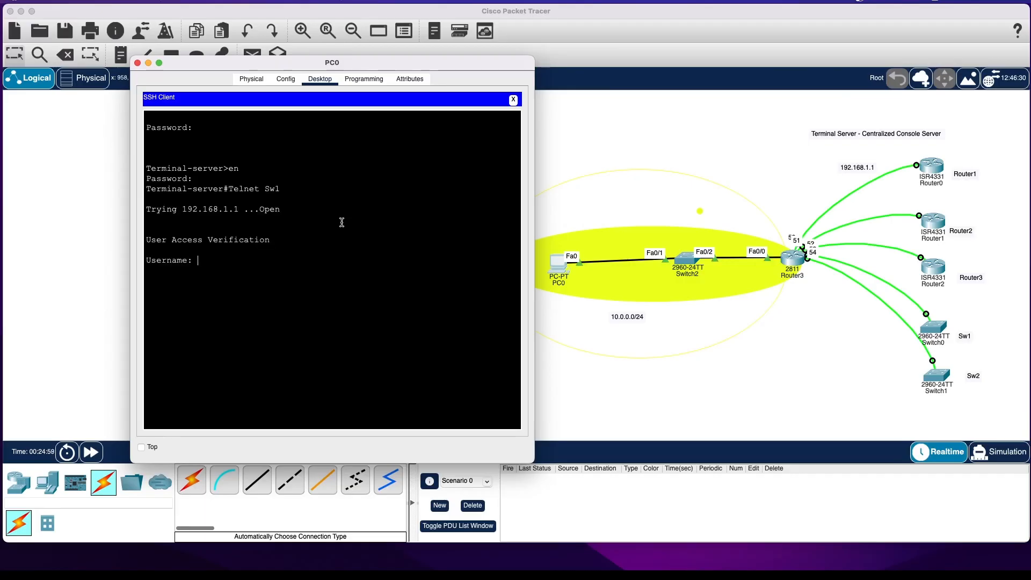
key("Return")
key("Return")
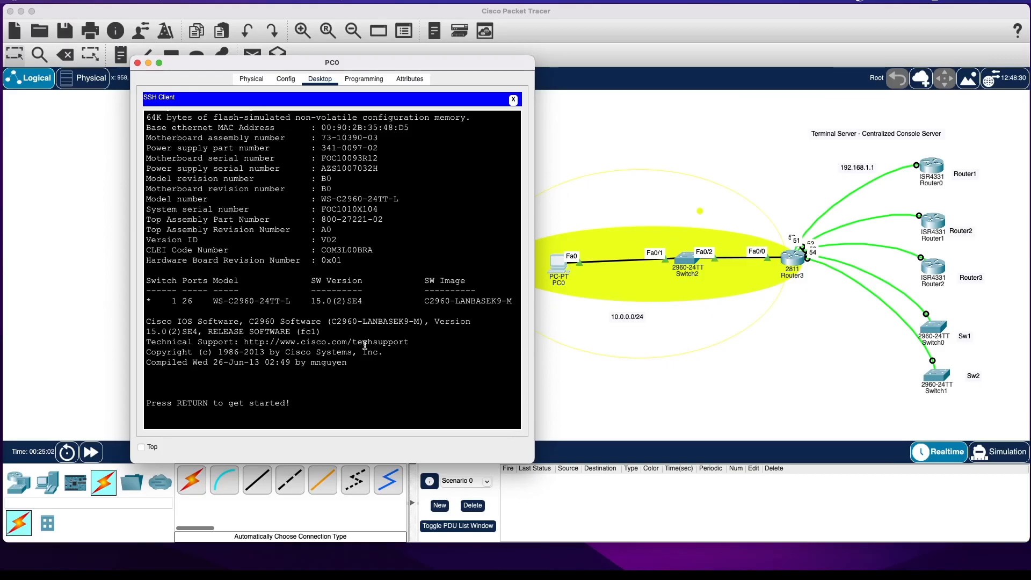
key("Return")
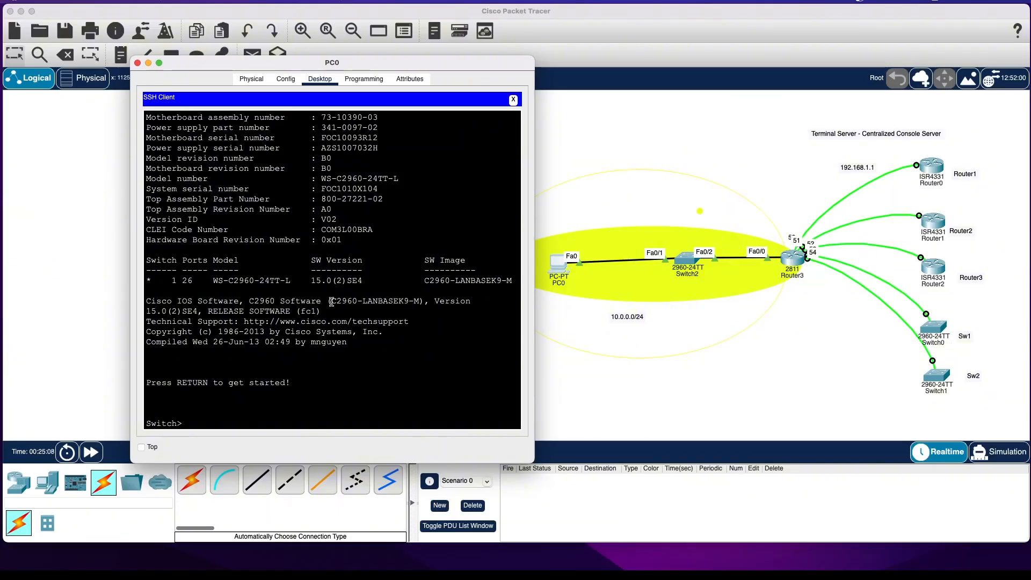
Enter privileged and configuration mode on the switch and set its hostname to Sw1.
type("en")
key("Return")
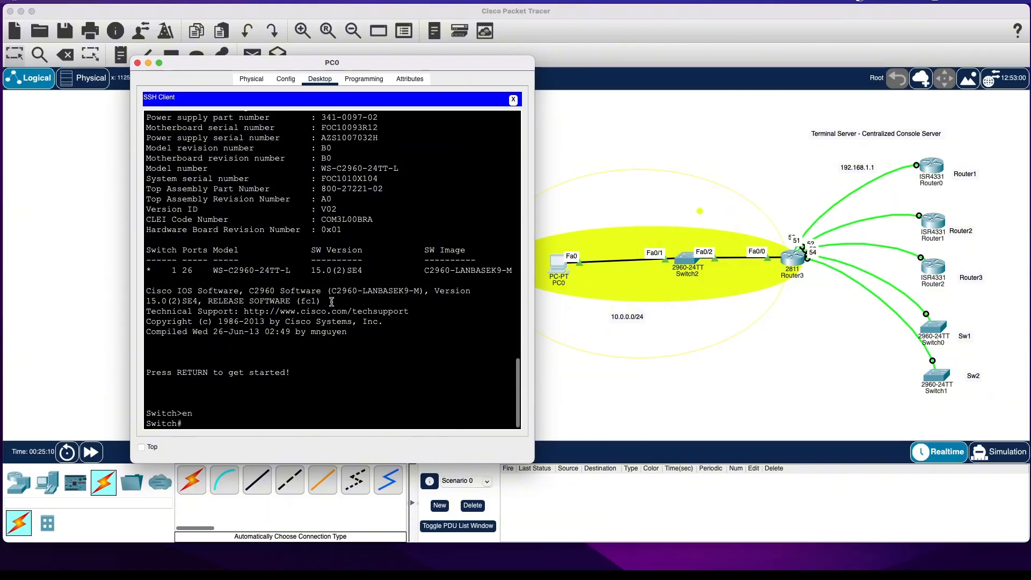
type("conf t")
key("Return")
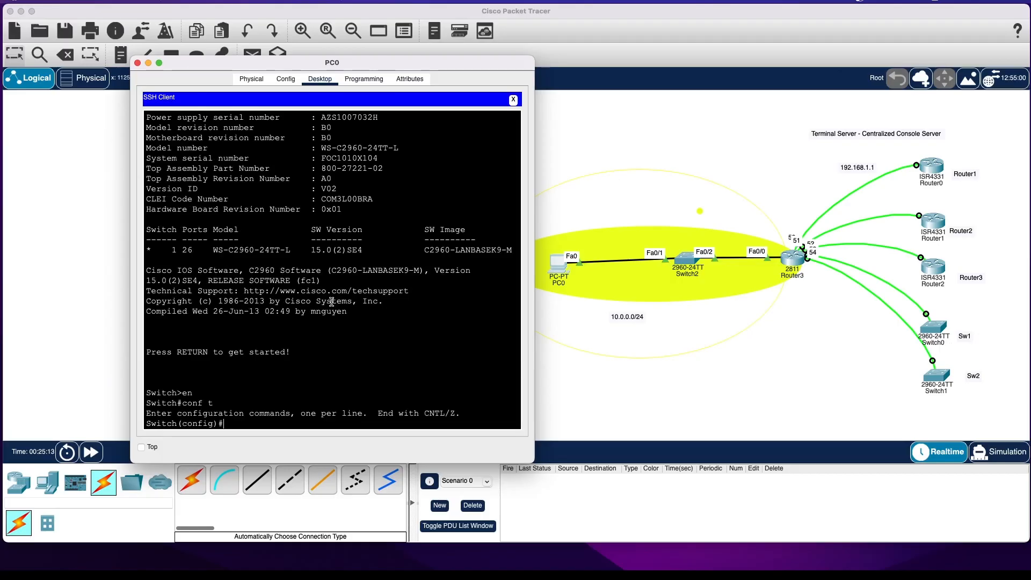
type("hos")
key("Tab")
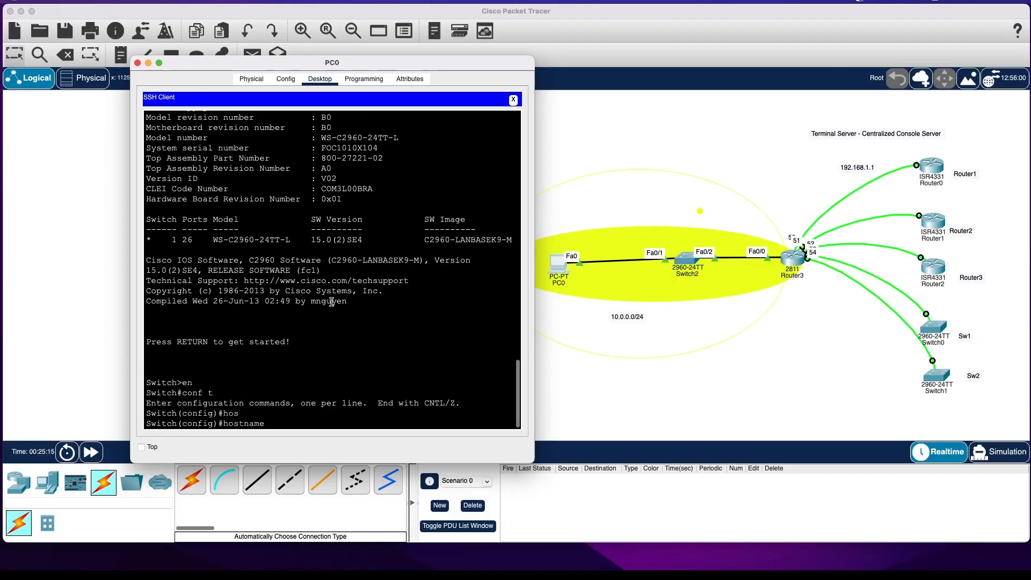
type("Sw1")
key("Return")
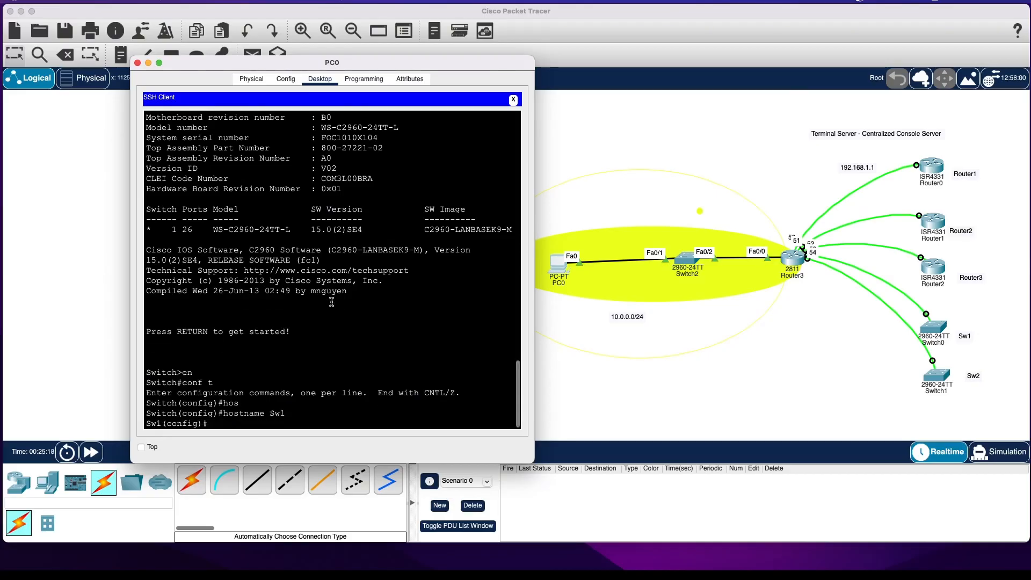
Leave configuration mode on Sw1 and save the switch configuration with wr.
type("exit")
key("Return")
key("Return")
type("wr")
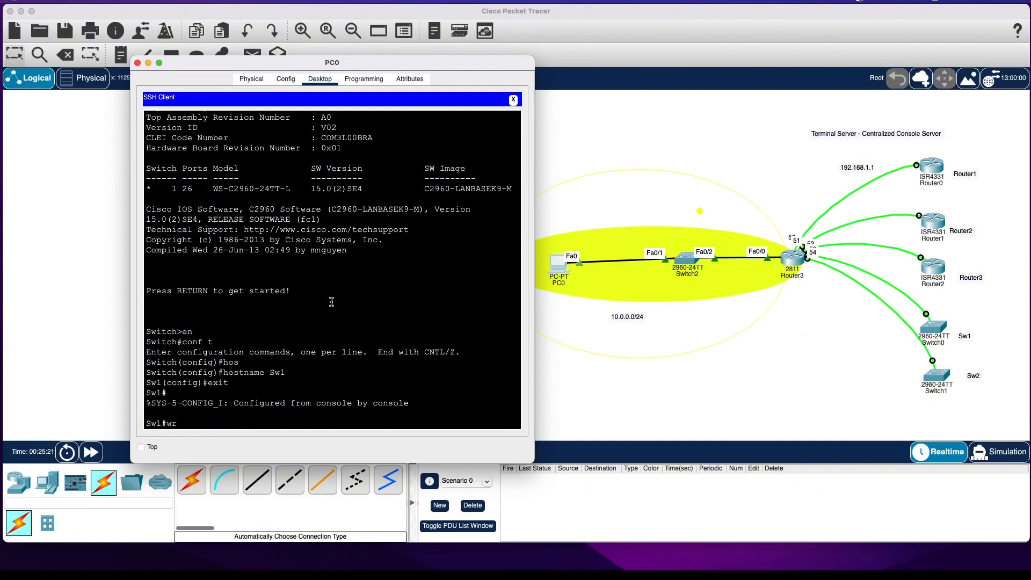
key("Return")
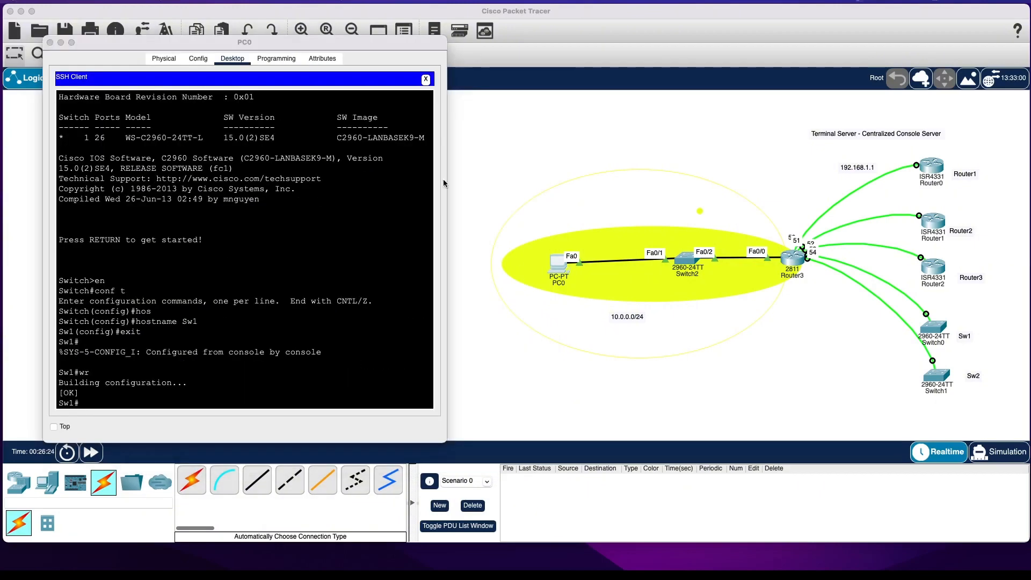